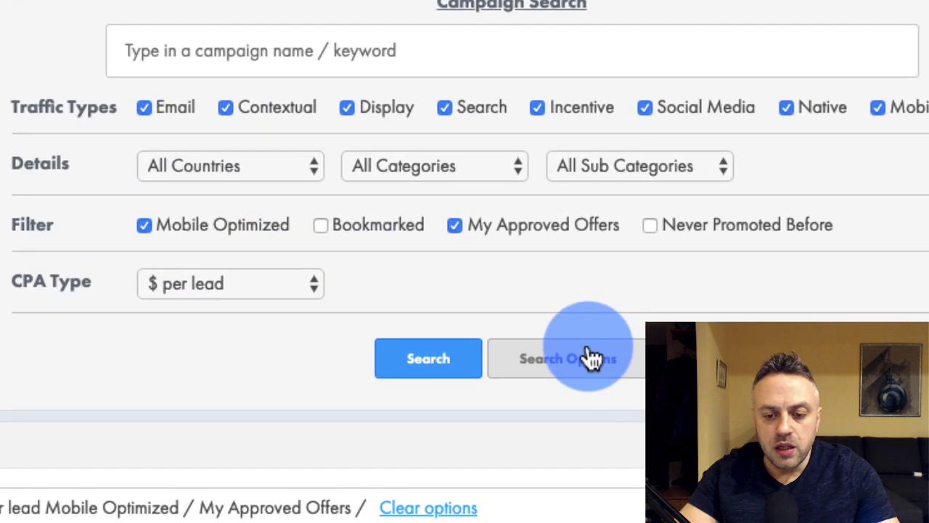
# Expand the campaign search options and keep the CPA type at $ per lead
pyautogui.click(586, 345)
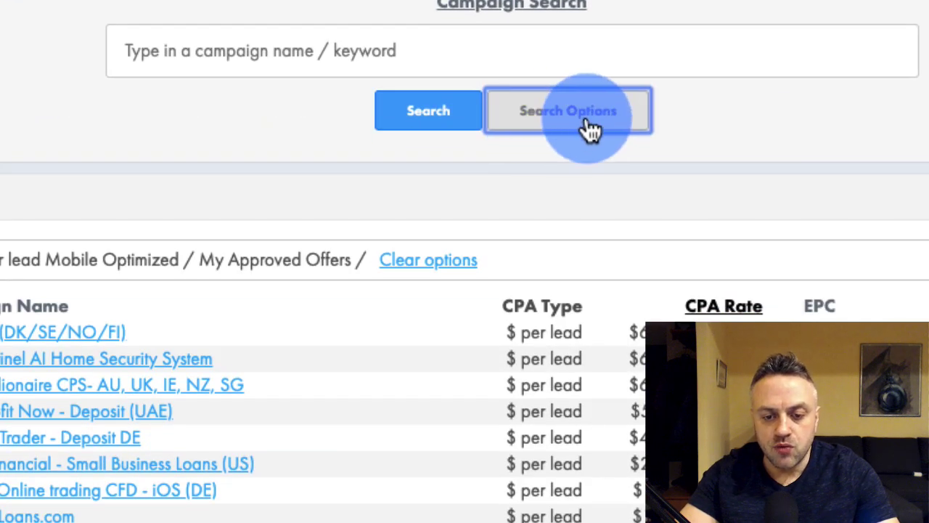
pyautogui.click(592, 129)
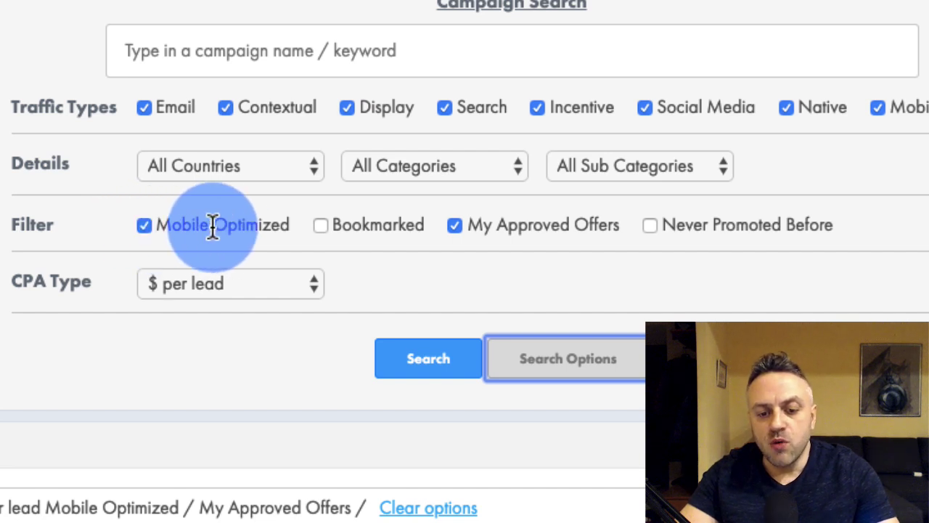
pyautogui.click(244, 285)
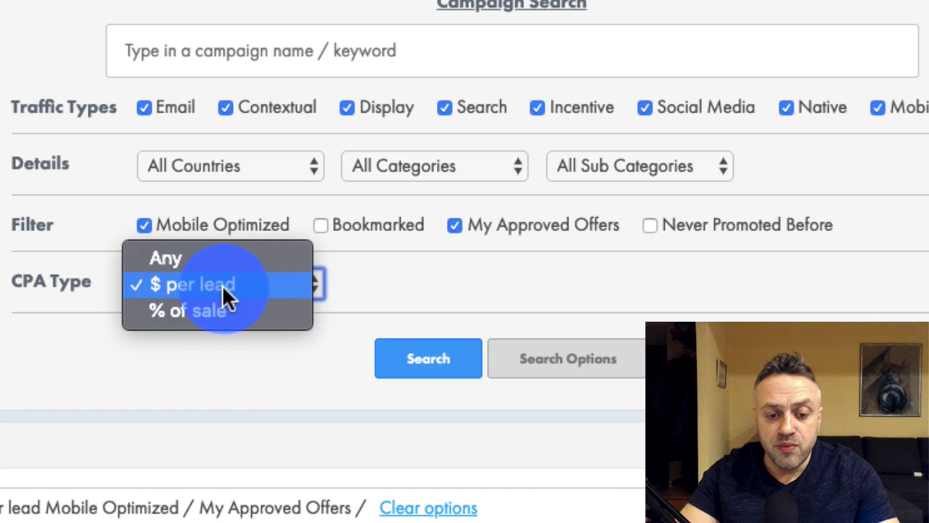
pyautogui.click(225, 284)
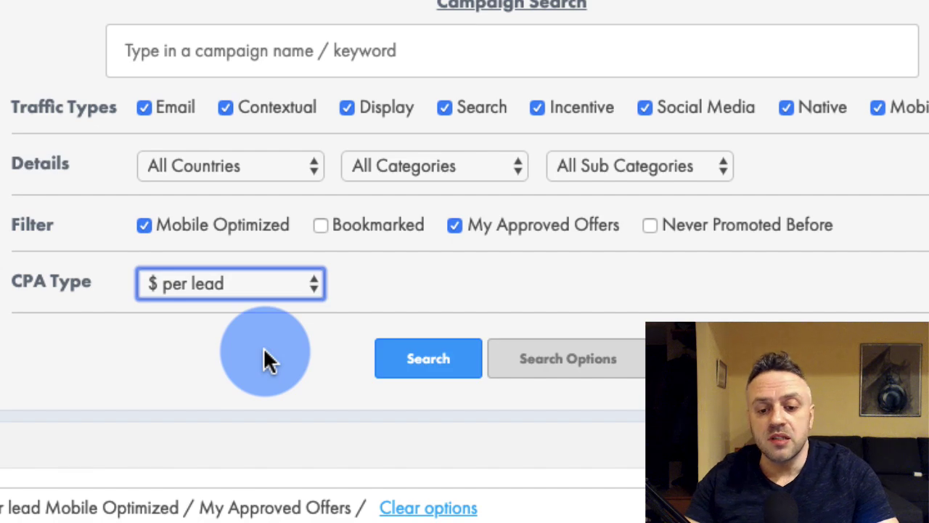
# Filter the campaign search to the E-Commerce category and run the search
pyautogui.click(469, 167)
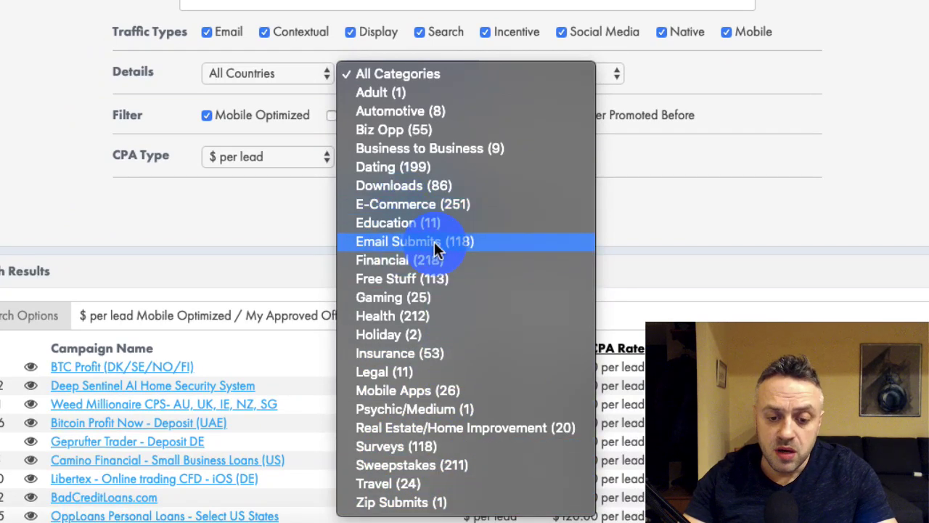
pyautogui.click(242, 231)
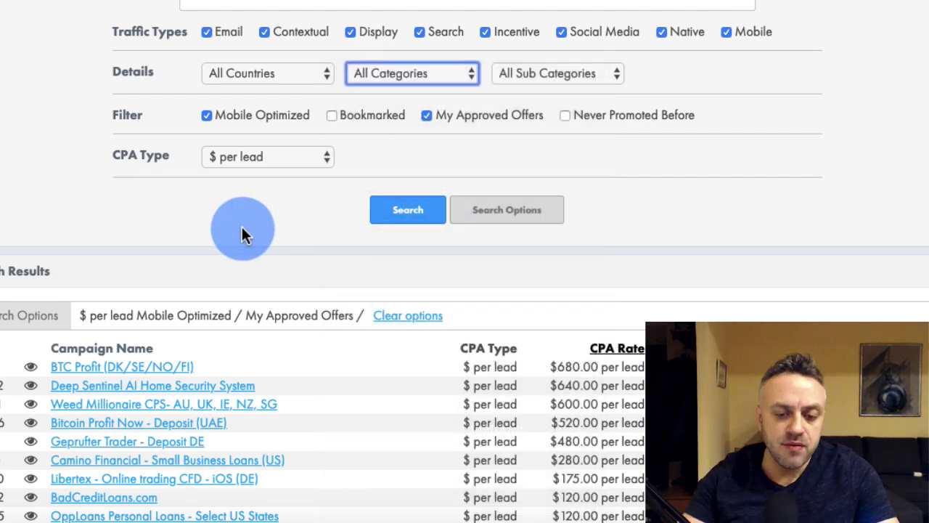
pyautogui.click(405, 77)
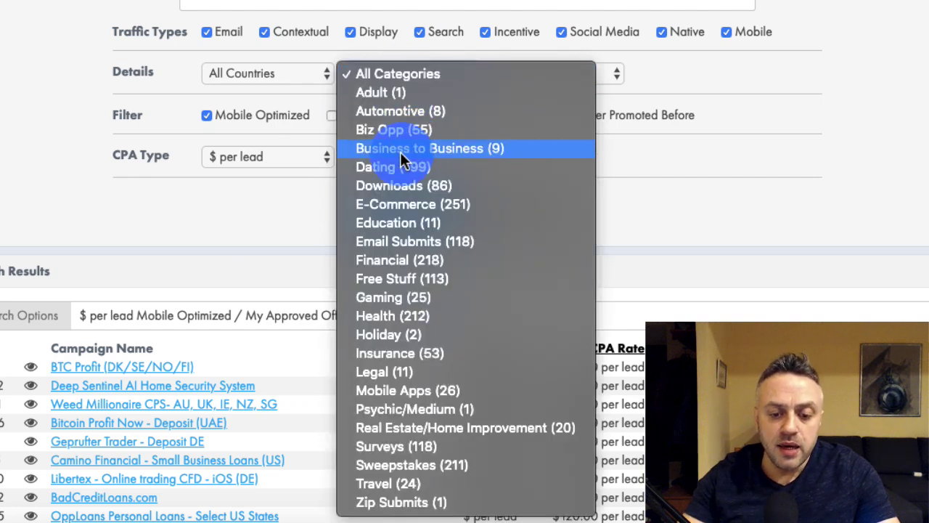
pyautogui.click(409, 207)
pyautogui.click(417, 218)
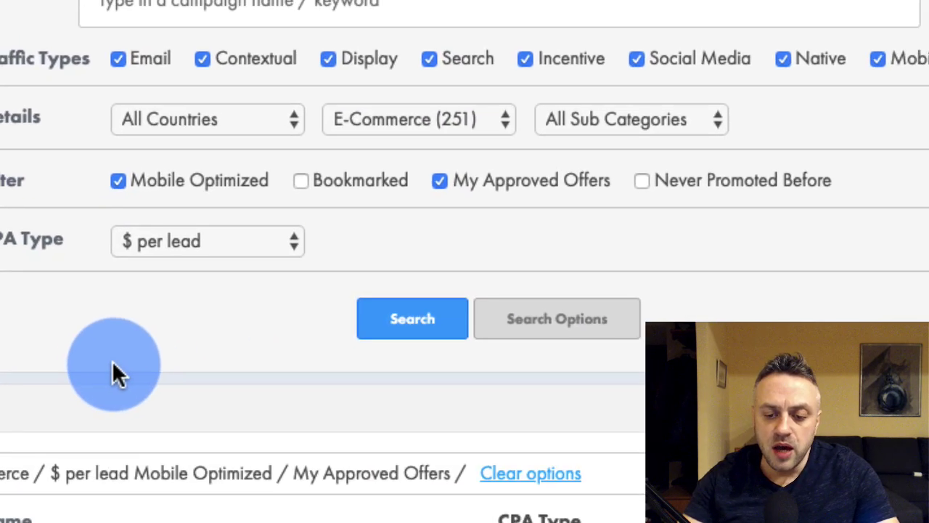
# Look through all three pages of E-Commerce results, comparing the CPA rates, and return to the first page
pyautogui.scroll(-4, 107, 374)
pyautogui.scroll(4, 313, 79)
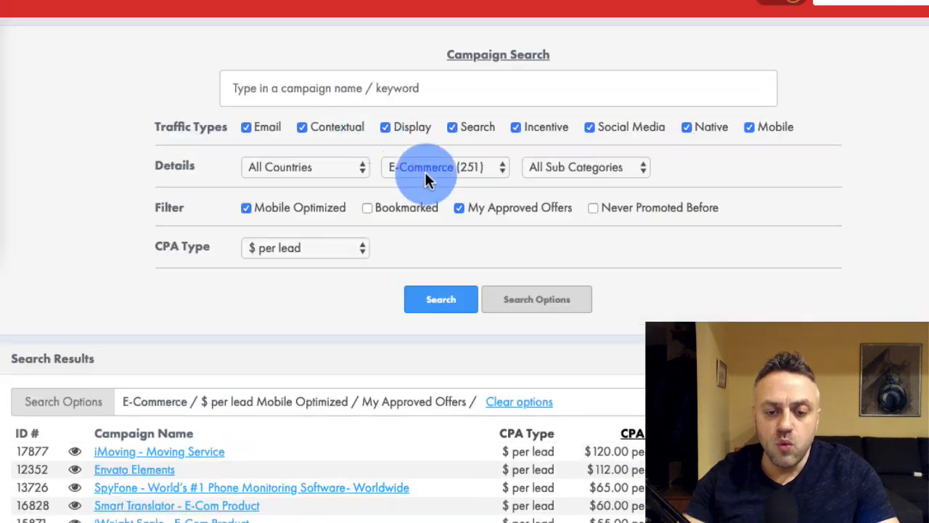
pyautogui.scroll(-5, 447, 254)
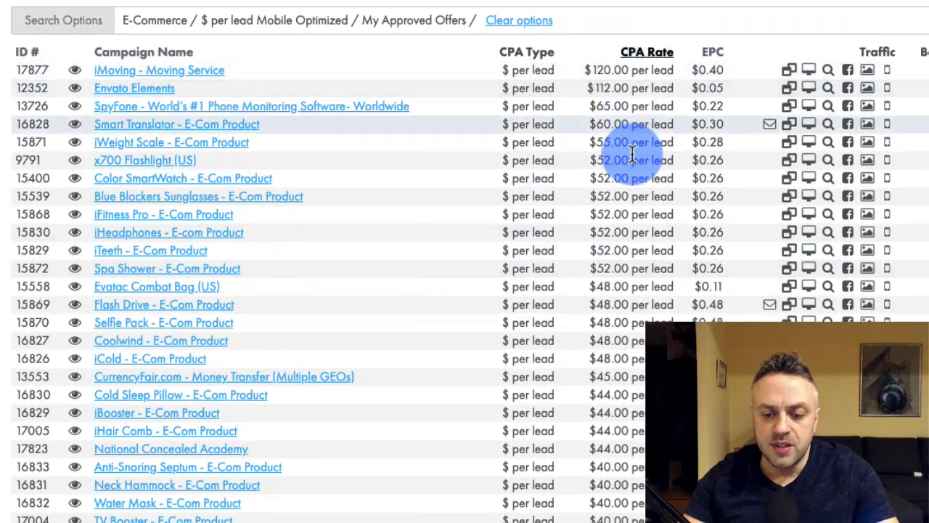
pyautogui.scroll(-6, 622, 388)
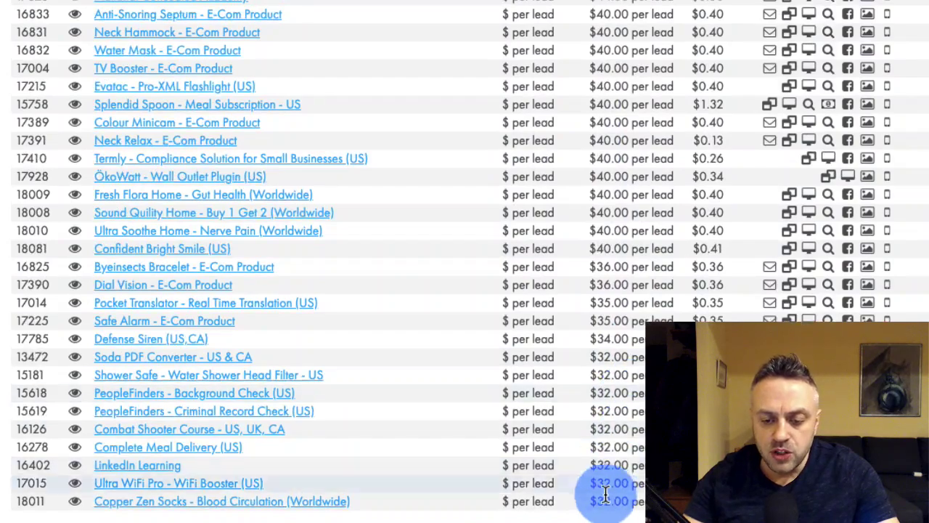
pyautogui.scroll(4, 628, 261)
pyautogui.scroll(-4, 575, 389)
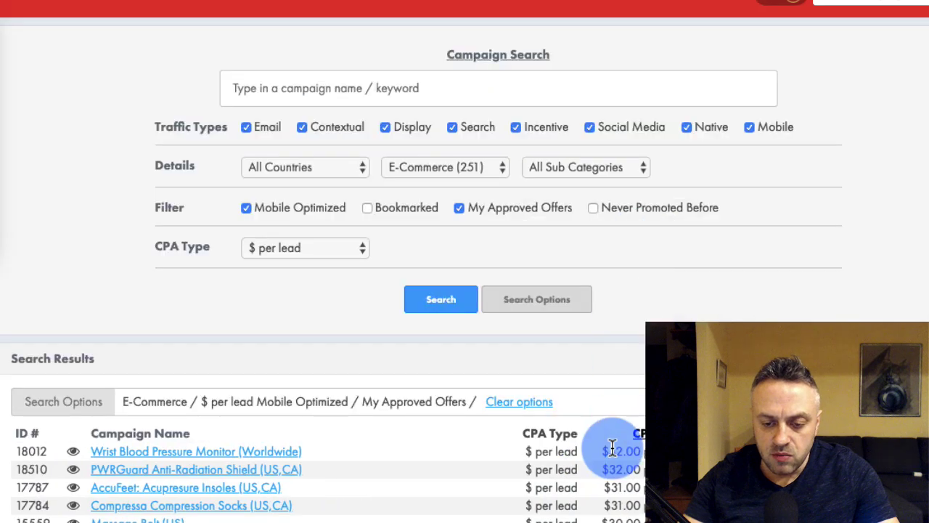
pyautogui.scroll(-5, 612, 448)
pyautogui.scroll(-7, 612, 448)
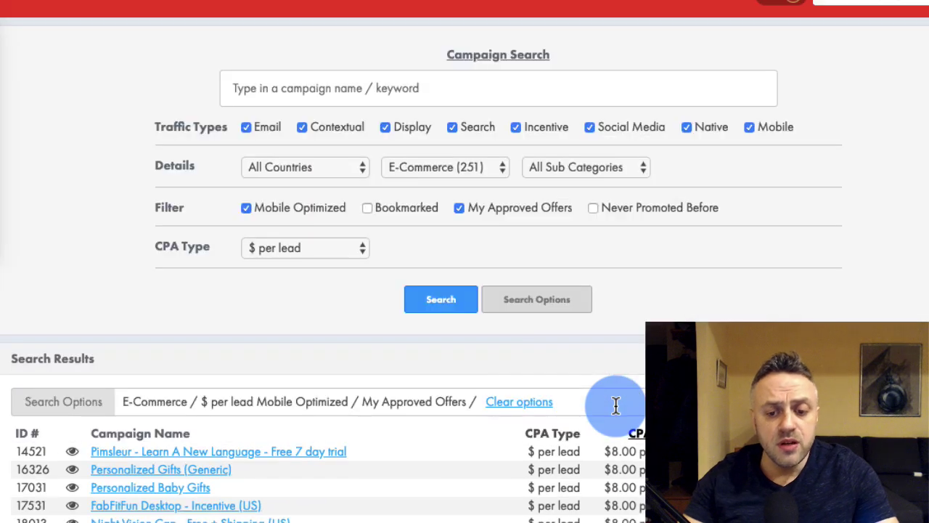
pyautogui.scroll(-10, 614, 405)
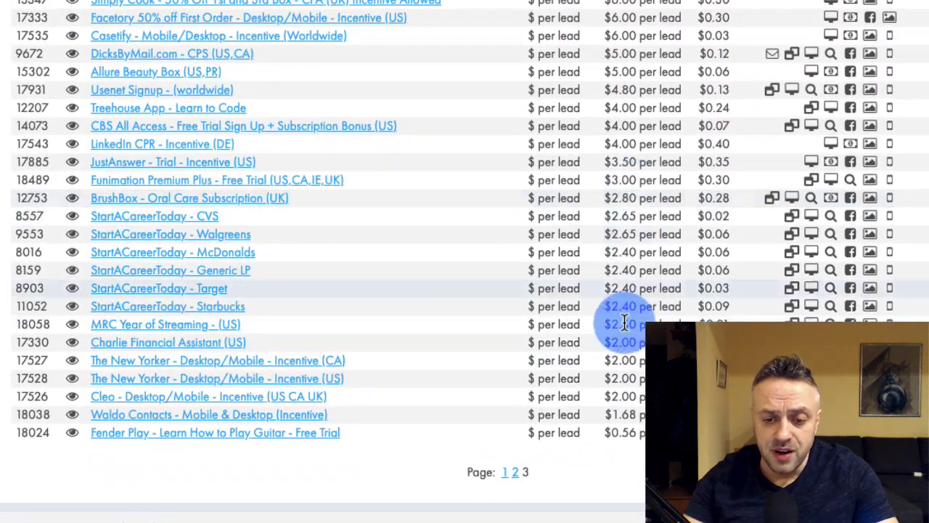
pyautogui.scroll(10, 645, 182)
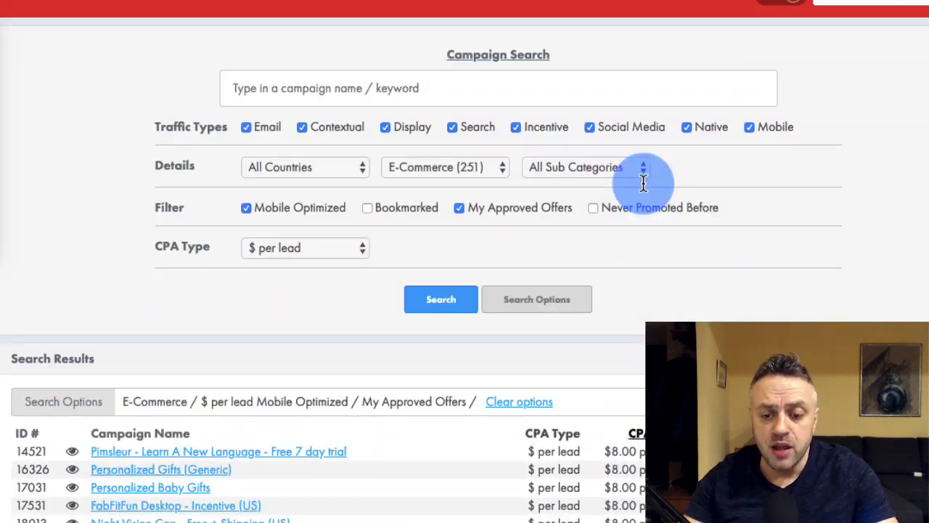
pyautogui.scroll(-10, 642, 181)
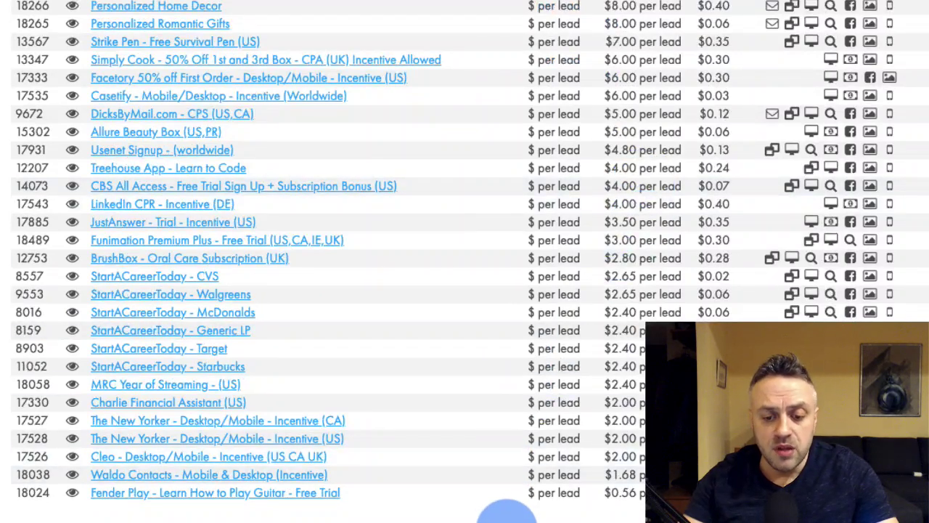
pyautogui.scroll(10, 616, 228)
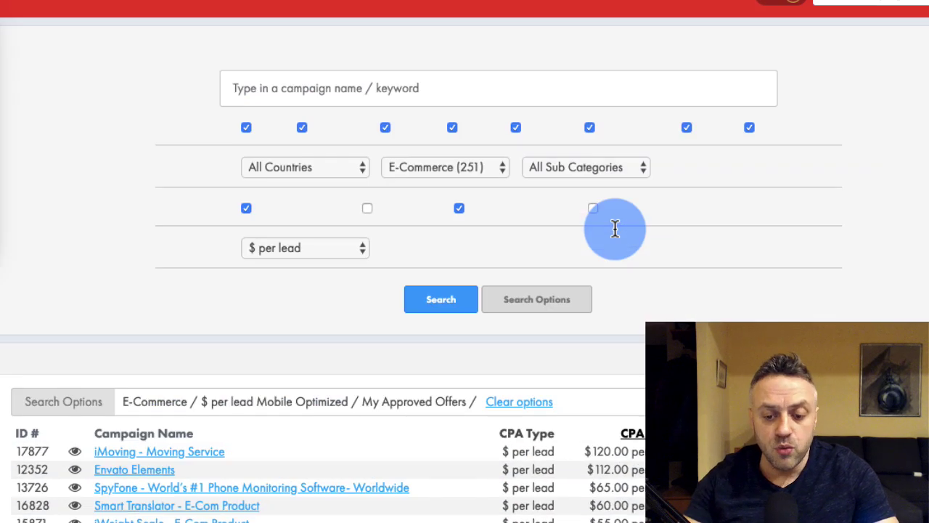
# Examine the offers on the first results page, comparing their campaign names and CPA rates for a suitable product
pyautogui.scroll(-3, 616, 228)
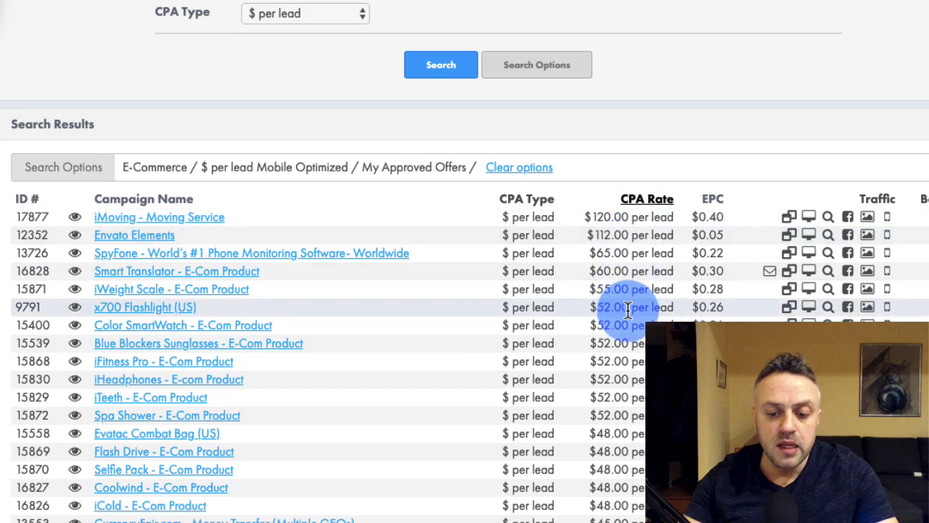
pyautogui.scroll(-4, 632, 302)
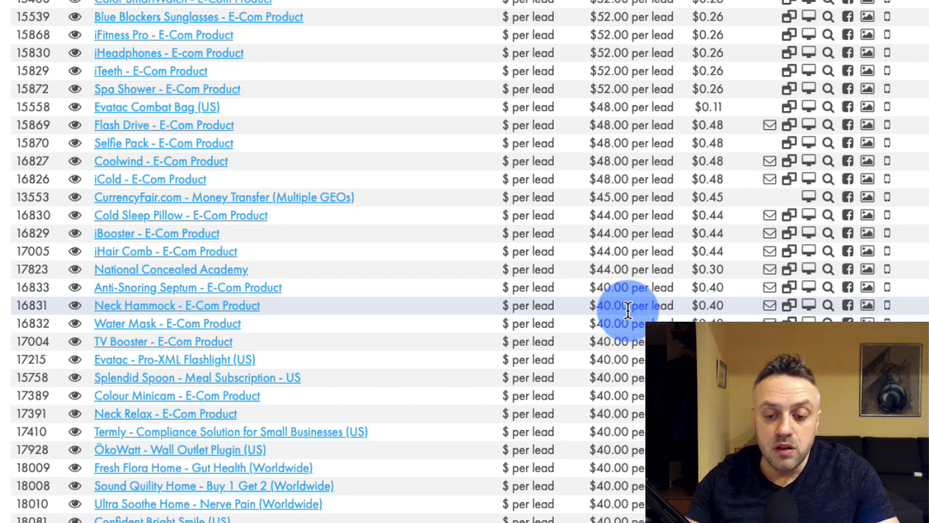
pyautogui.scroll(-5, 598, 369)
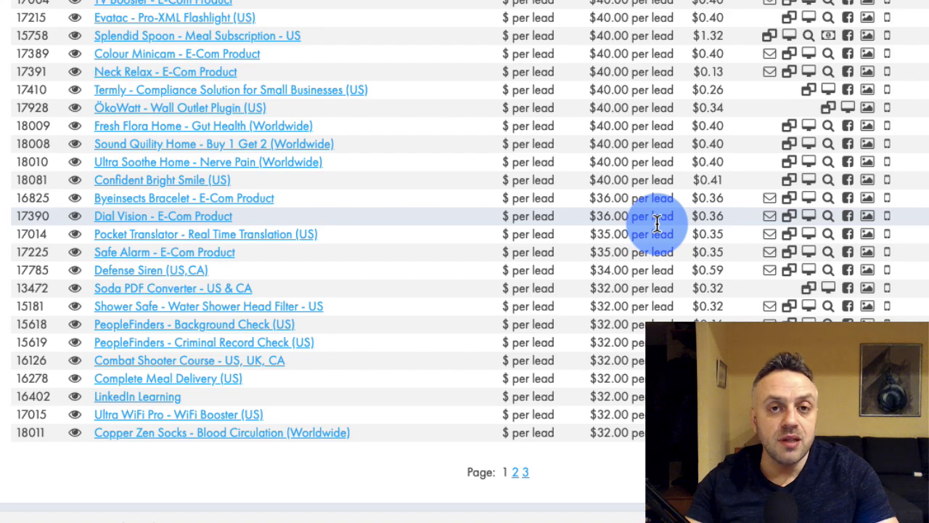
pyautogui.scroll(10, 644, 228)
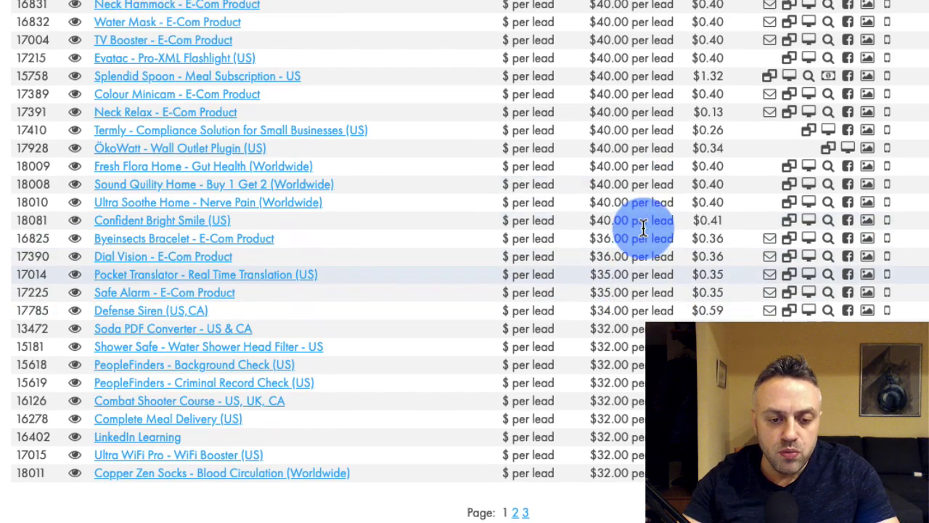
pyautogui.scroll(-10, 643, 228)
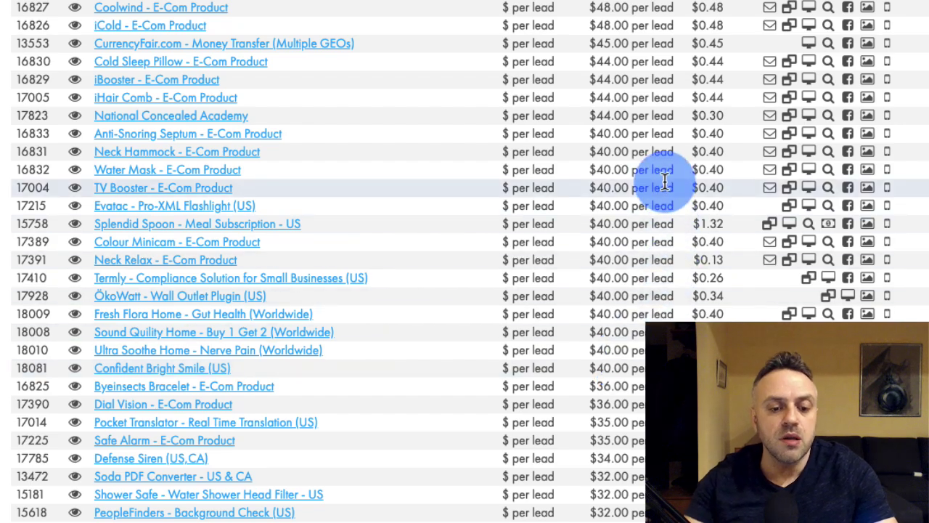
pyautogui.scroll(10, 616, 242)
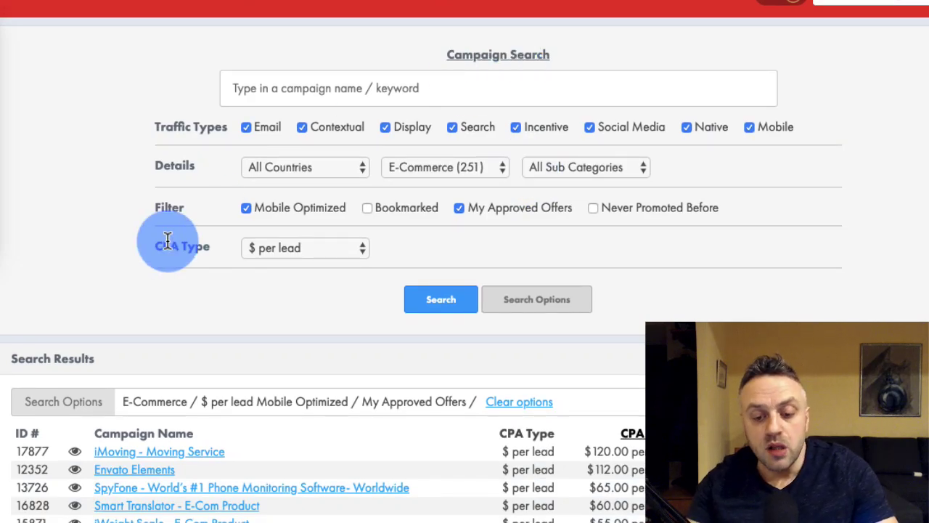
pyautogui.scroll(-7, 167, 240)
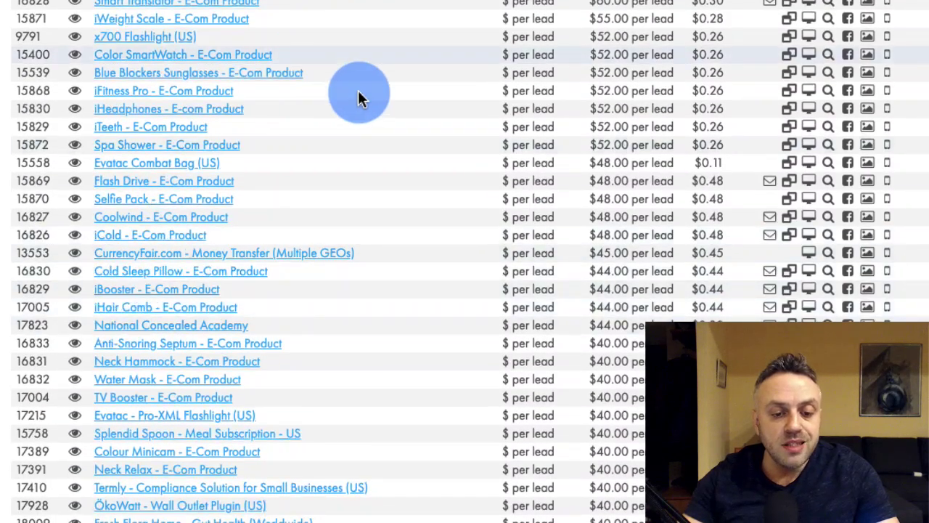
pyautogui.scroll(3, 397, 196)
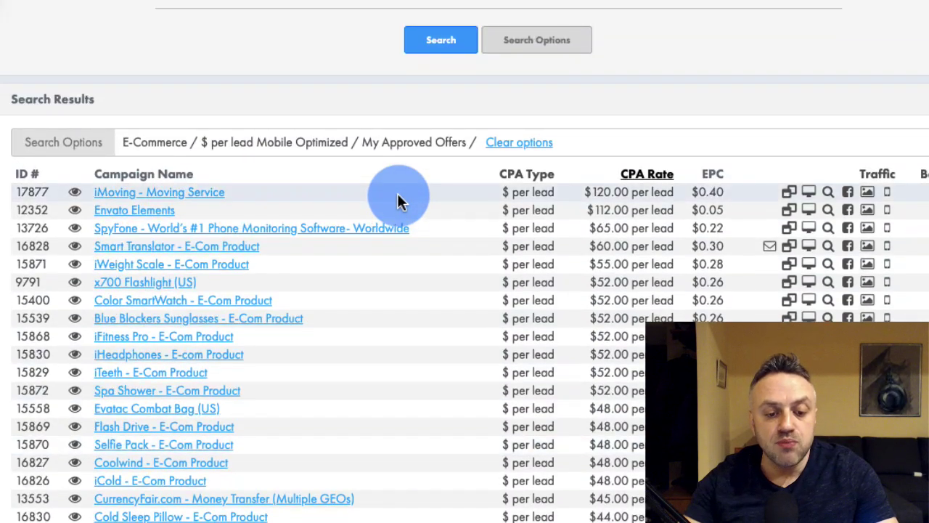
pyautogui.scroll(-5, 397, 201)
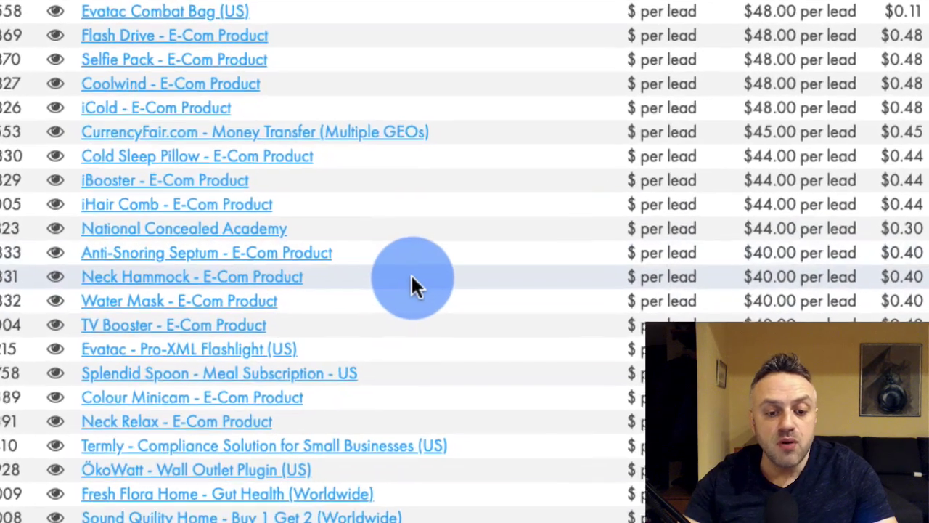
# Open the Cold Sleep Pillow - E-Com Product campaign and review its search restrictions
pyautogui.scroll(-5, 349, 279)
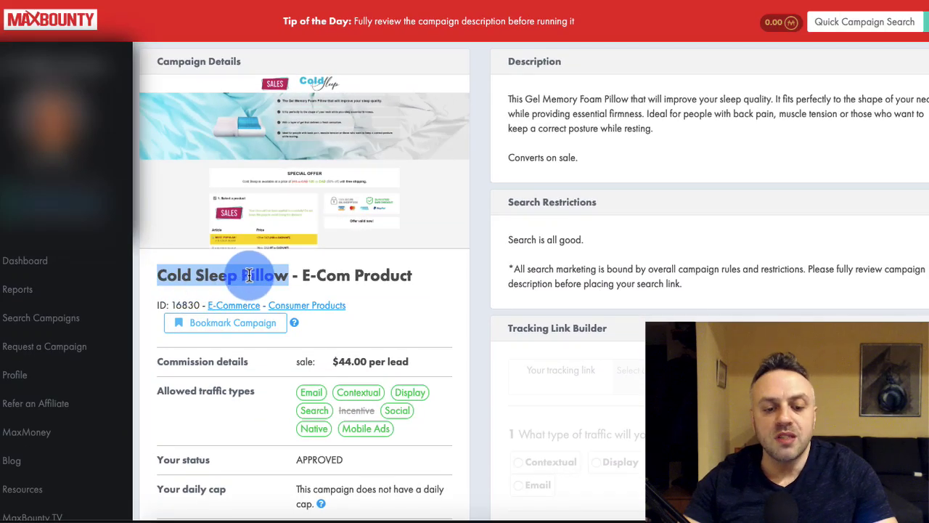
pyautogui.click(308, 269)
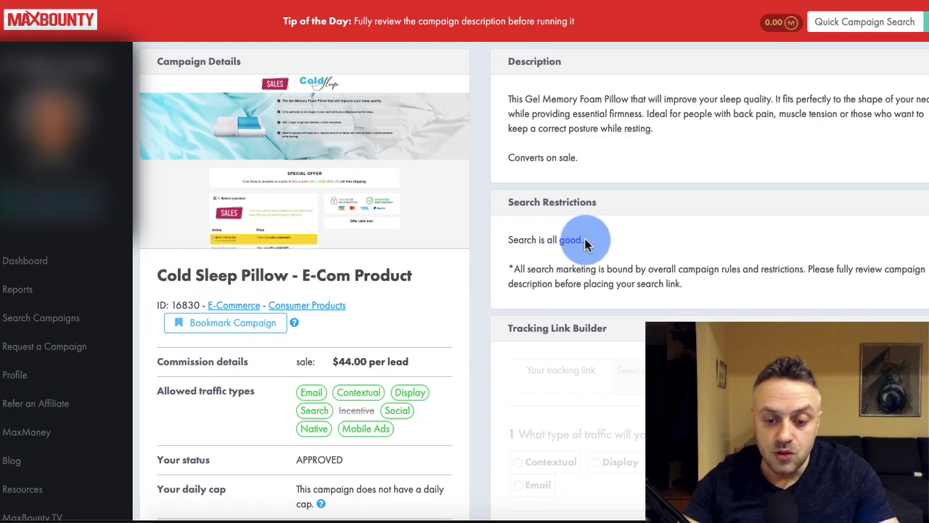
pyautogui.moveTo(585, 242); pyautogui.dragTo(509, 241)
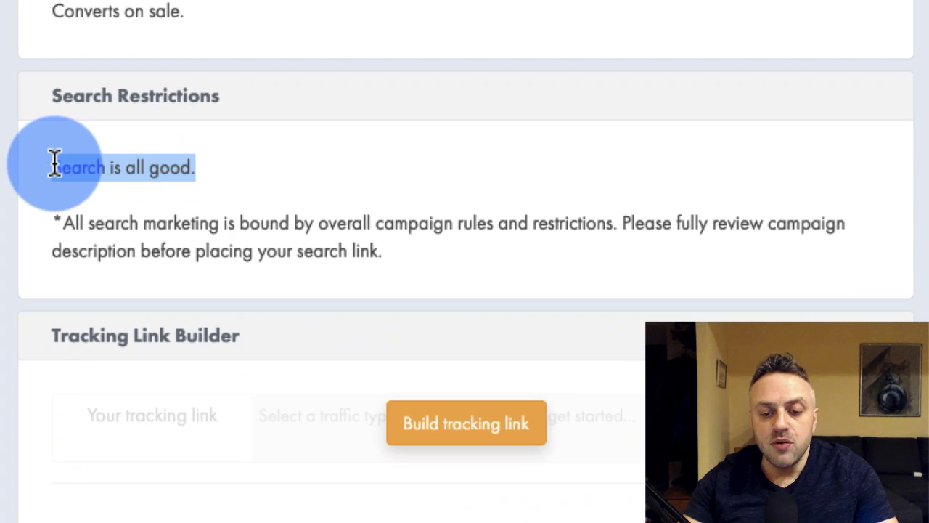
pyautogui.click(55, 164)
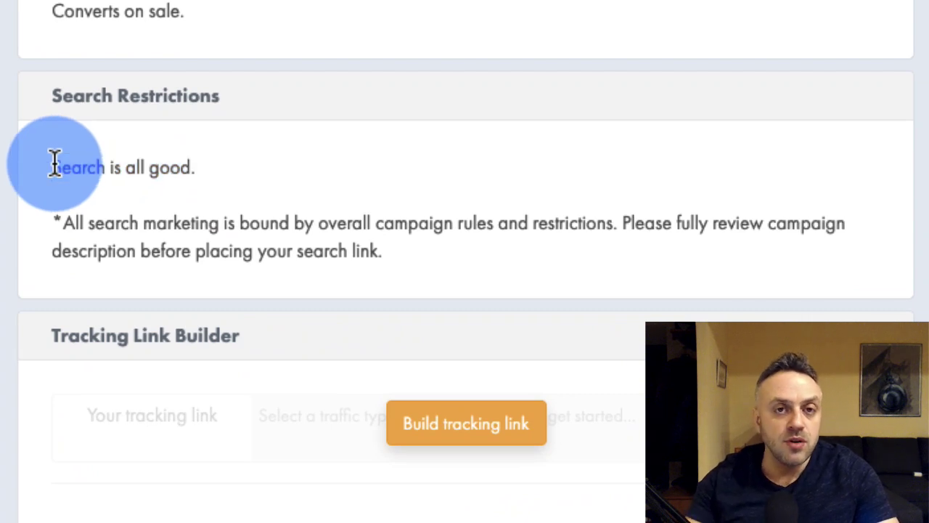
pyautogui.click(55, 164)
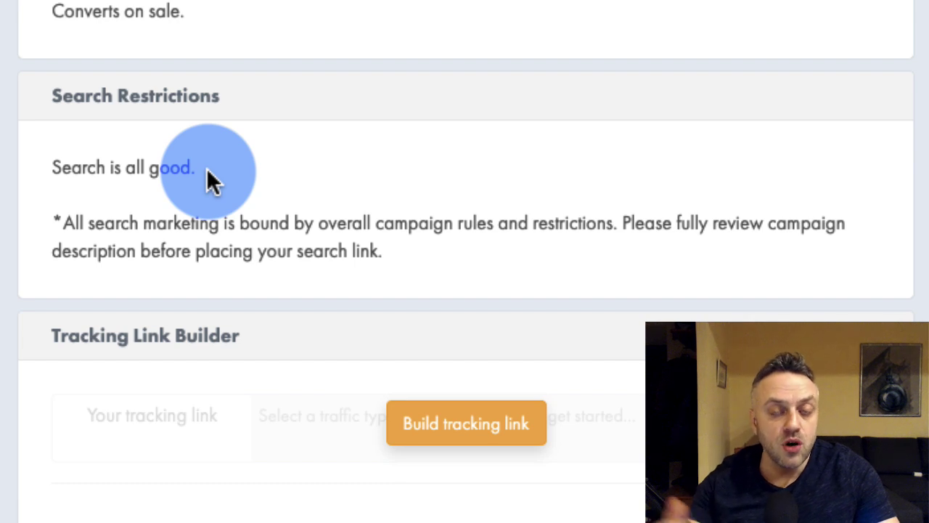
pyautogui.moveTo(206, 168); pyautogui.dragTo(59, 162)
pyautogui.click(52, 165)
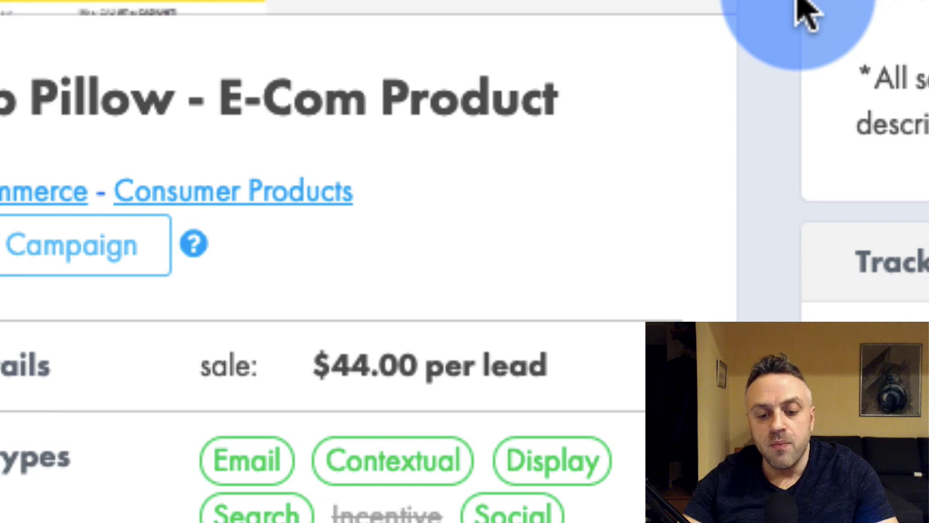
# Build a tracking link for Search traffic with the Raw link creative and select the whole generated link
pyautogui.scroll(-5, 806, 13)
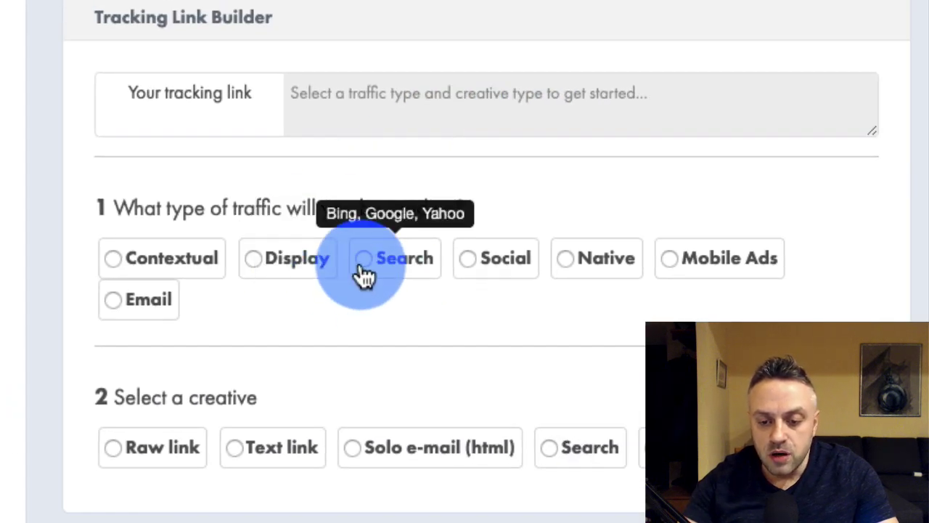
pyautogui.click(365, 275)
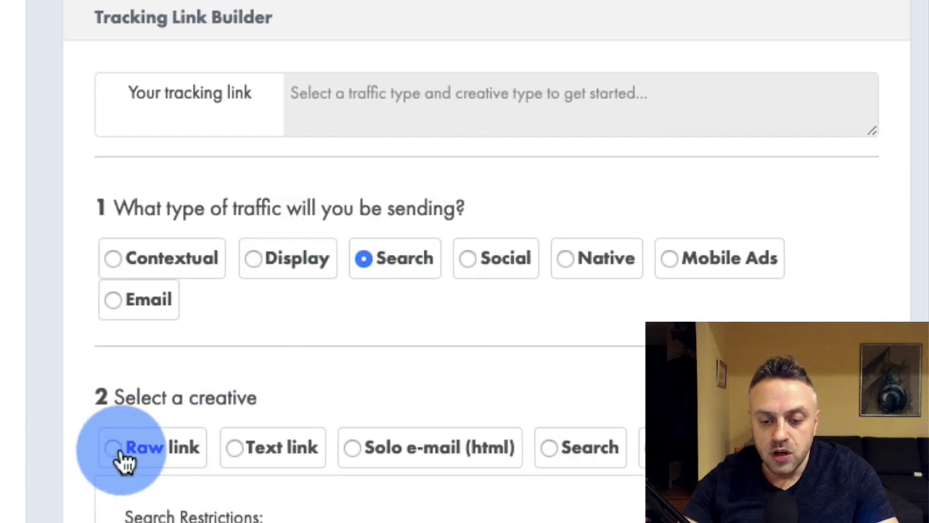
pyautogui.click(110, 456)
pyautogui.scroll(-1, 69, 465)
pyautogui.doubleClick(403, 102)
pyautogui.tripleClick(303, 70)
pyautogui.moveTo(303, 71); pyautogui.dragTo(293, 56)
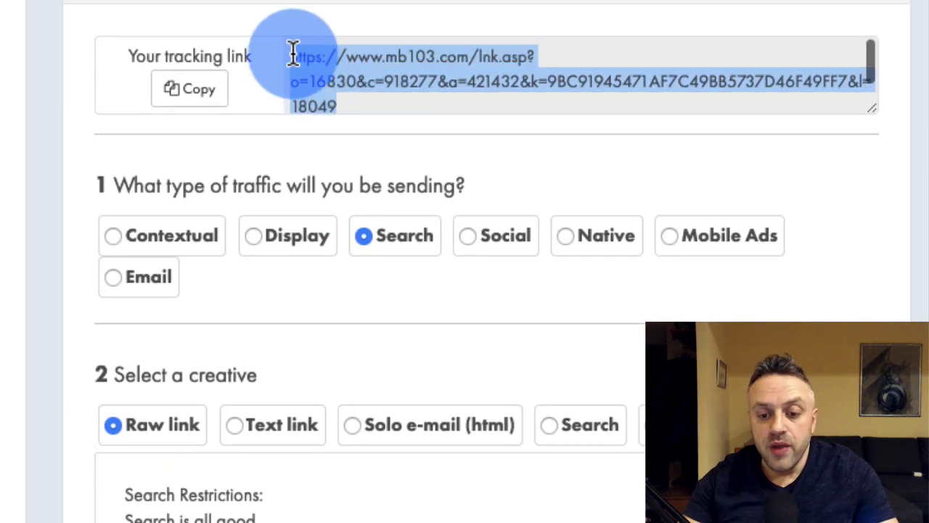
pyautogui.click(293, 54)
pyautogui.scroll(5, 292, 52)
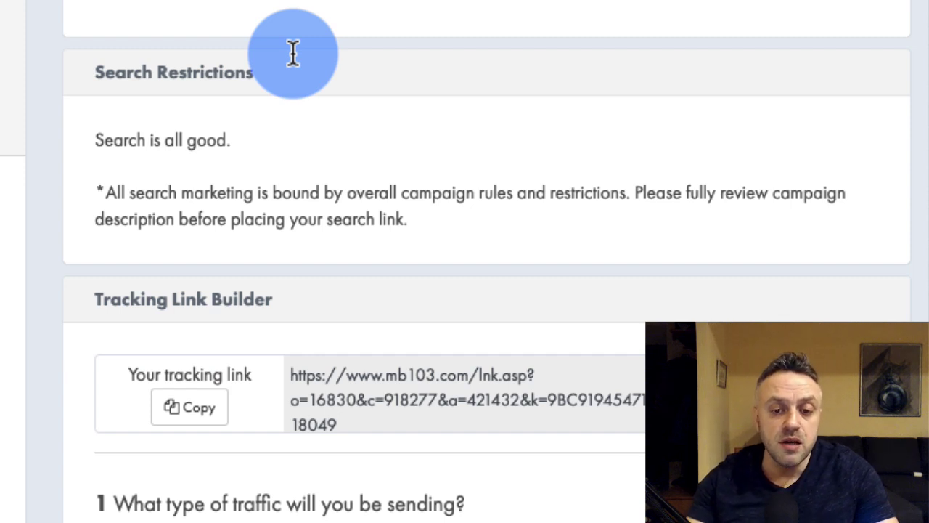
pyautogui.moveTo(355, 427); pyautogui.dragTo(286, 367)
pyautogui.click(359, 420)
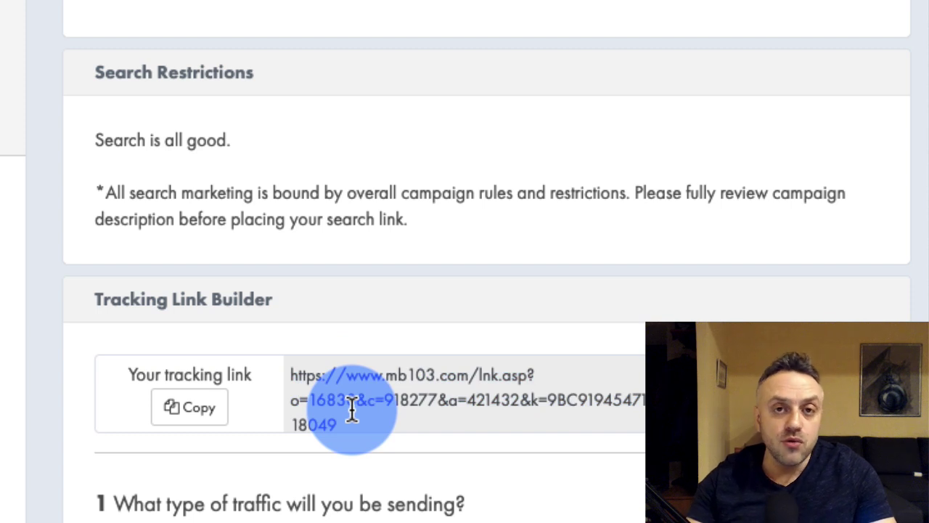
pyautogui.moveTo(348, 428); pyautogui.dragTo(387, 407)
pyautogui.click(294, 376)
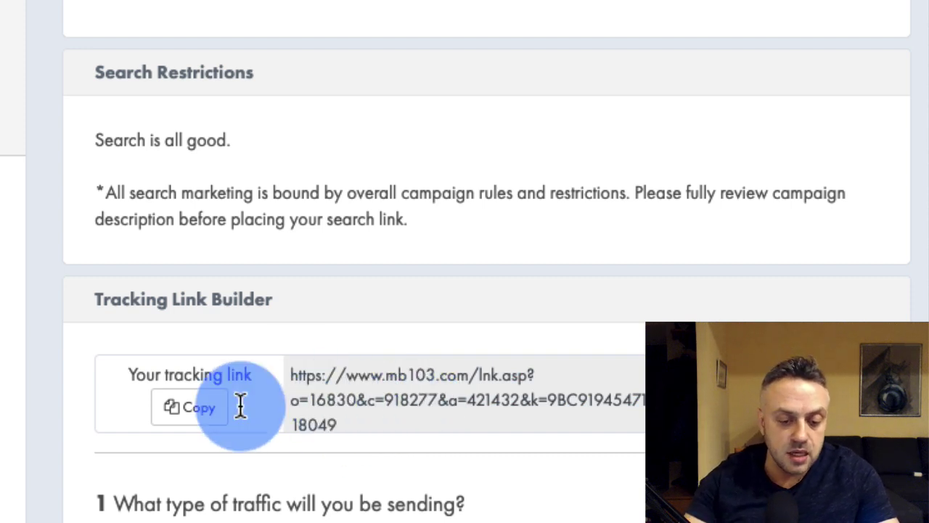
# Review the Cold Sleep Pillow campaign's allowed countries, traffic types and commission per lead
pyautogui.scroll(-10, 127, 230)
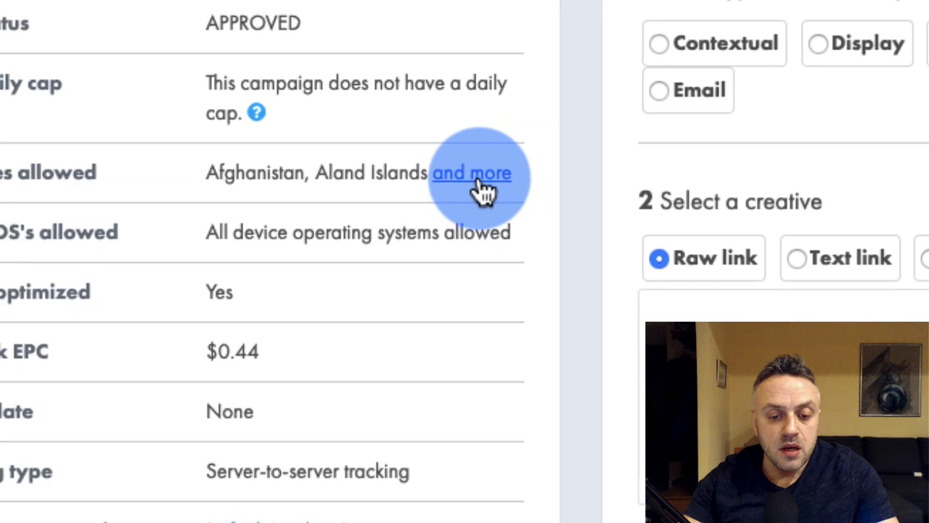
pyautogui.click(555, 124)
pyautogui.scroll(-8, 363, 316)
pyautogui.scroll(-7, 365, 318)
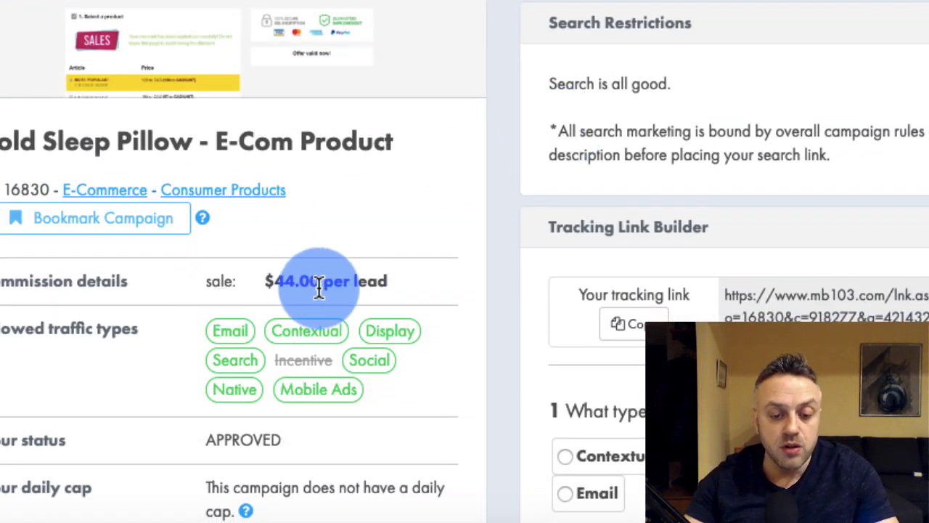
pyautogui.click(439, 242)
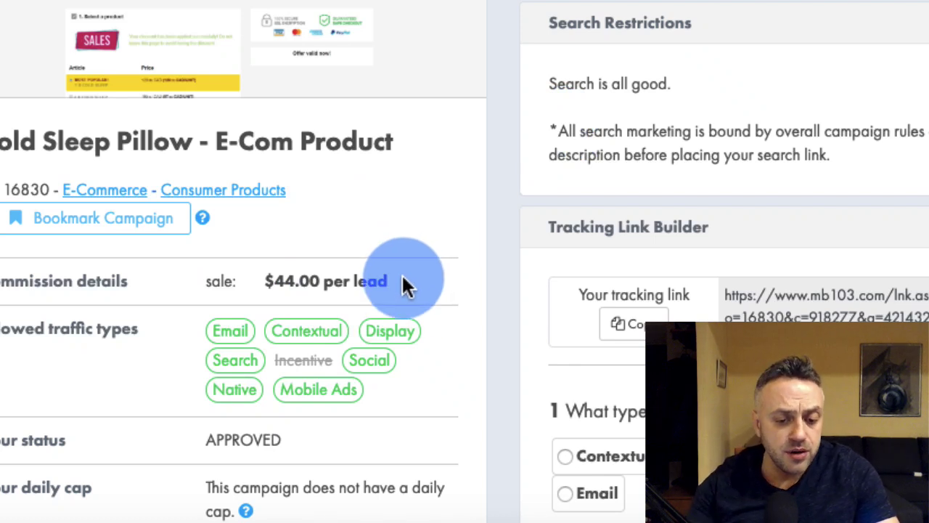
pyautogui.moveTo(421, 285); pyautogui.dragTo(266, 280)
# Switch to Microsoft Advertising and create a new campaign with the goal Visits to my website
pyautogui.click(499, 40)
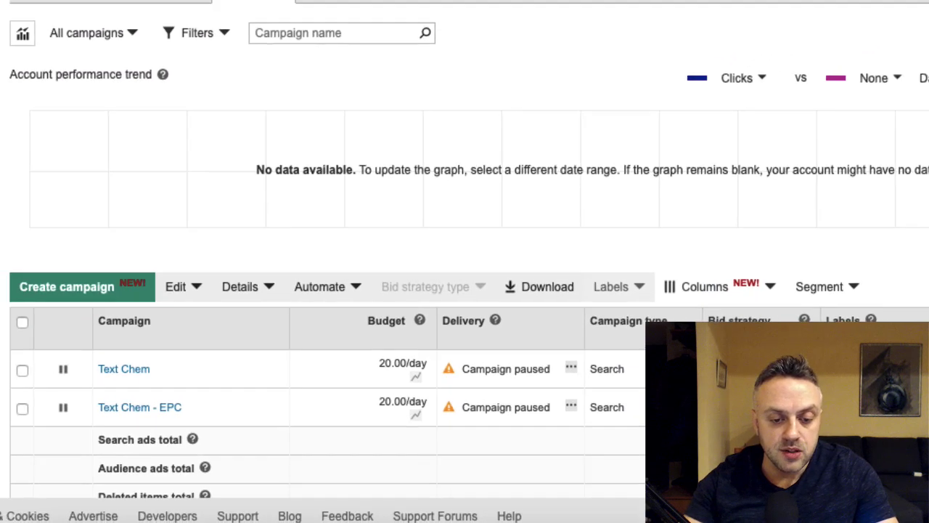
pyautogui.click(270, 51)
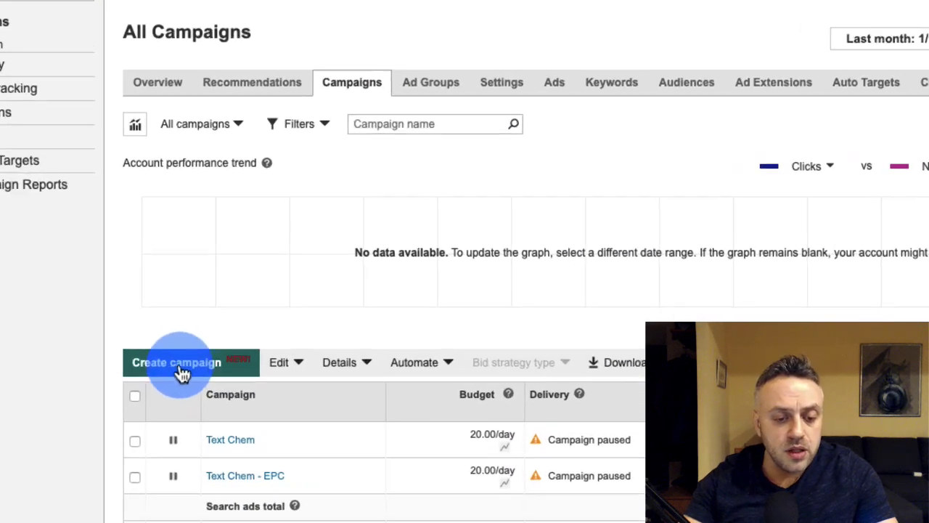
pyautogui.click(181, 372)
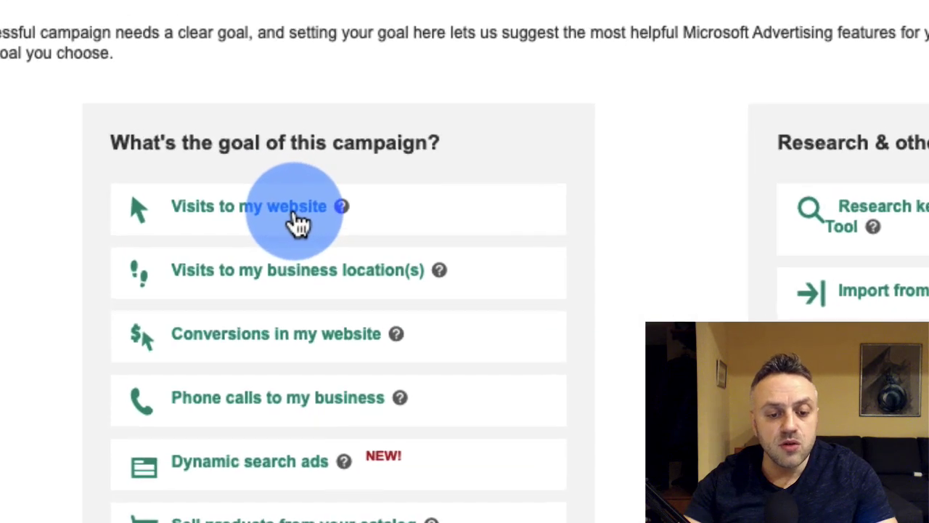
pyautogui.click(299, 216)
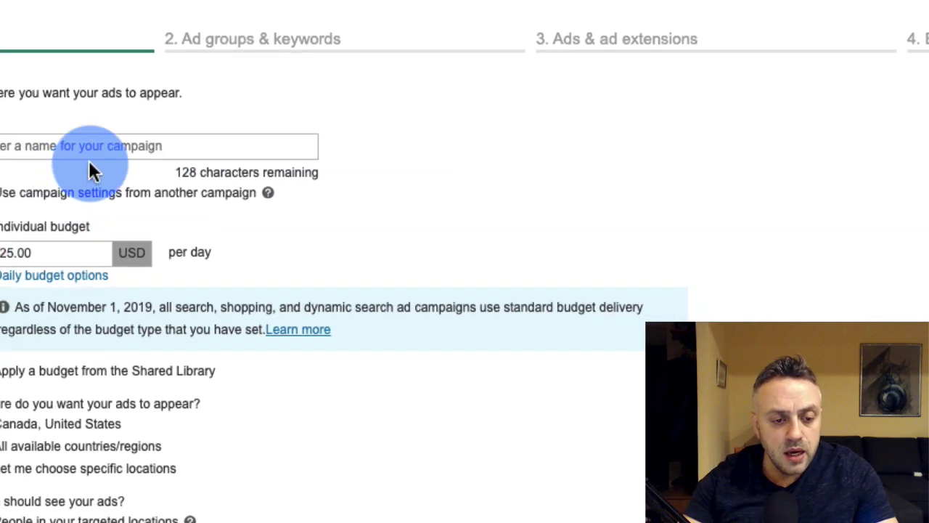
# Name the campaign C1 and set its individual budget to 10 USD per day
pyautogui.click(183, 172)
pyautogui.write('C1')
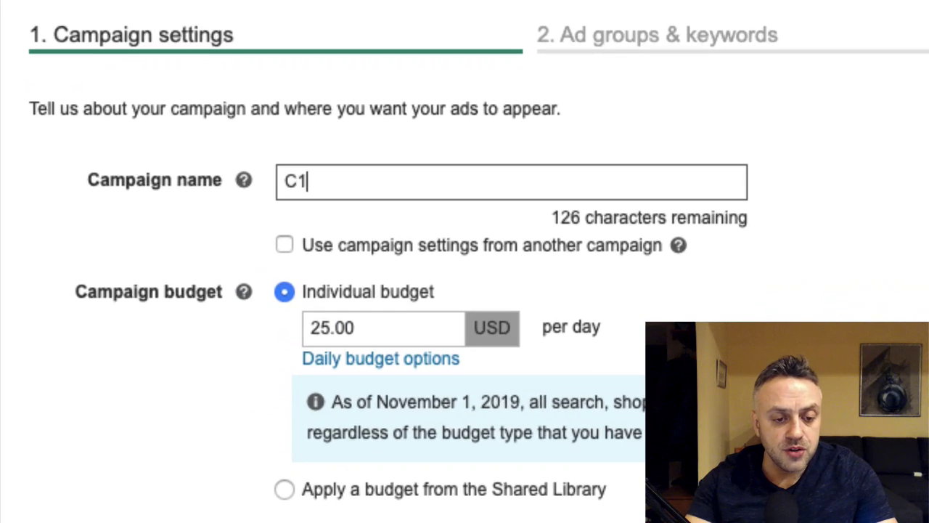
pyautogui.click(833, 220)
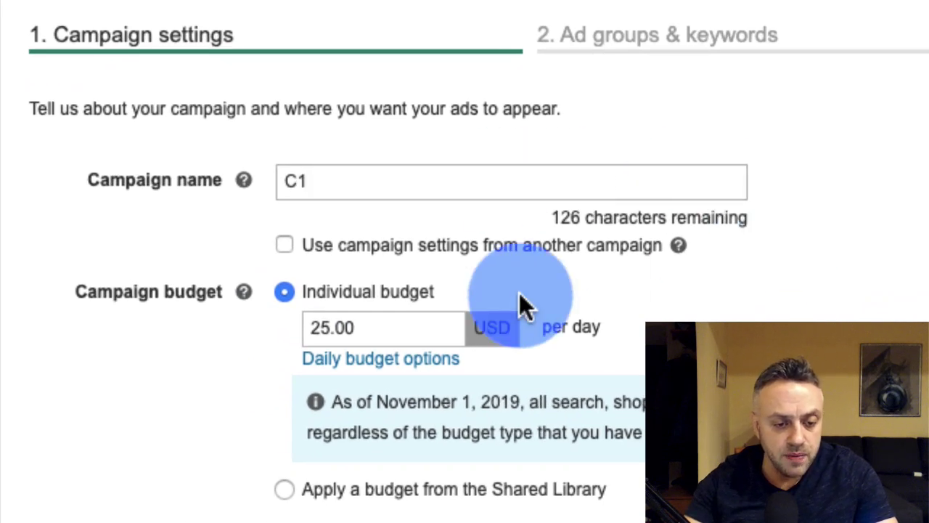
pyautogui.click(411, 332)
pyautogui.press('BackSpace')
pyautogui.press('BackSpace')
pyautogui.press('BackSpace')
pyautogui.press('BackSpace')
pyautogui.press('BackSpace')
pyautogui.write('10')
pyautogui.click(887, 284)
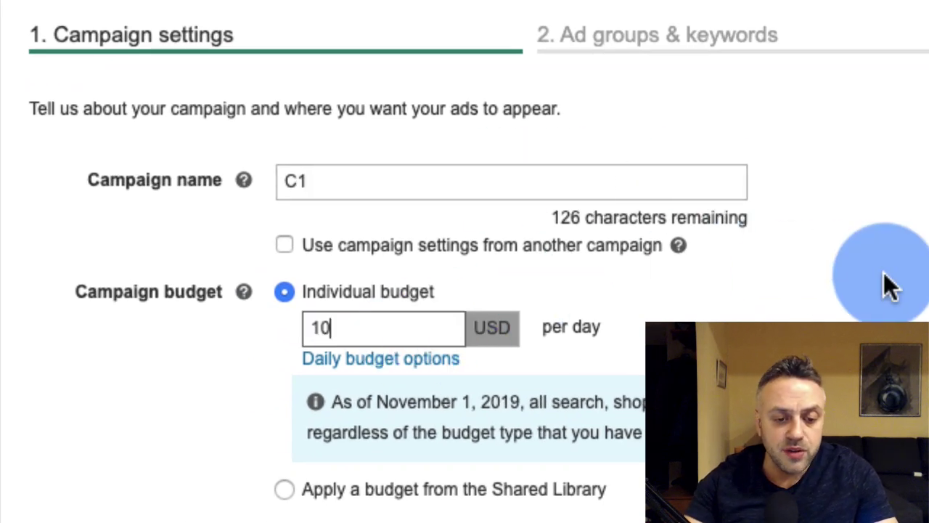
# Choose specific locations for the ads and search for "united states" as the location target
pyautogui.scroll(-3, 887, 285)
pyautogui.scroll(1, 892, 286)
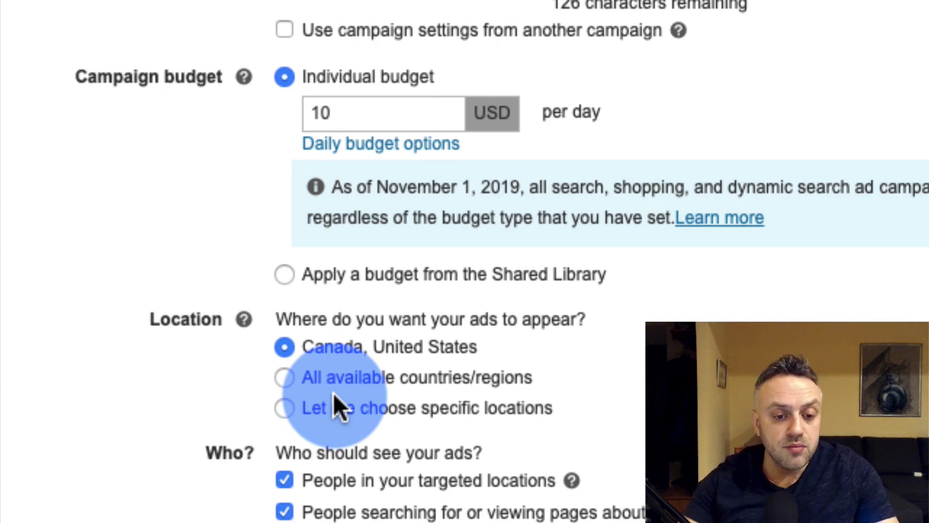
pyautogui.click(284, 407)
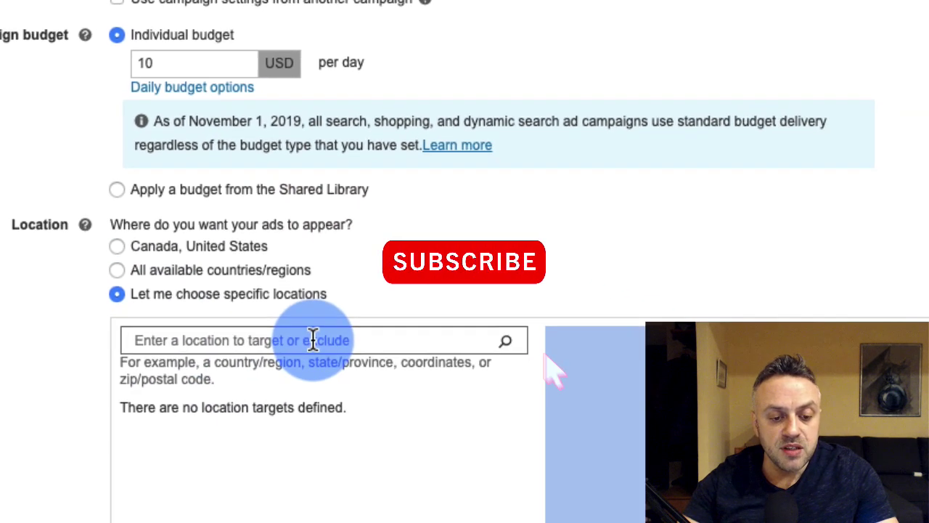
pyautogui.click(324, 346)
pyautogui.write('united states')
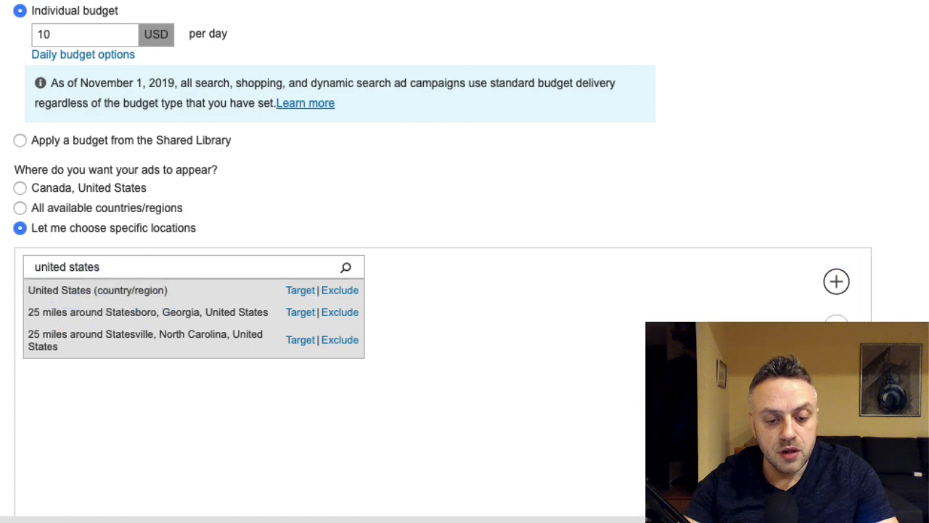
# Restrict the audience to people in the targeted locations, excluding people merely searching for or viewing pages about them
pyautogui.scroll(-6, 443, 261)
pyautogui.scroll(-1, 436, 261)
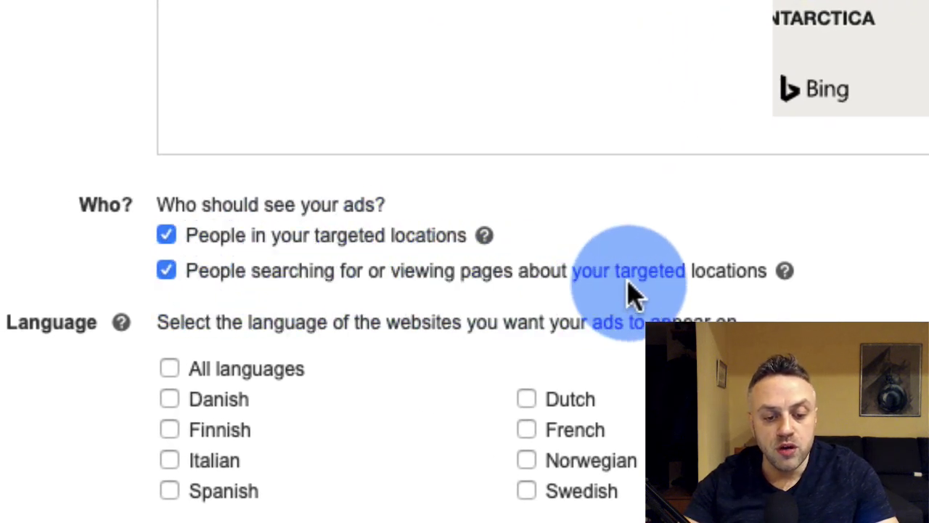
pyautogui.click(168, 272)
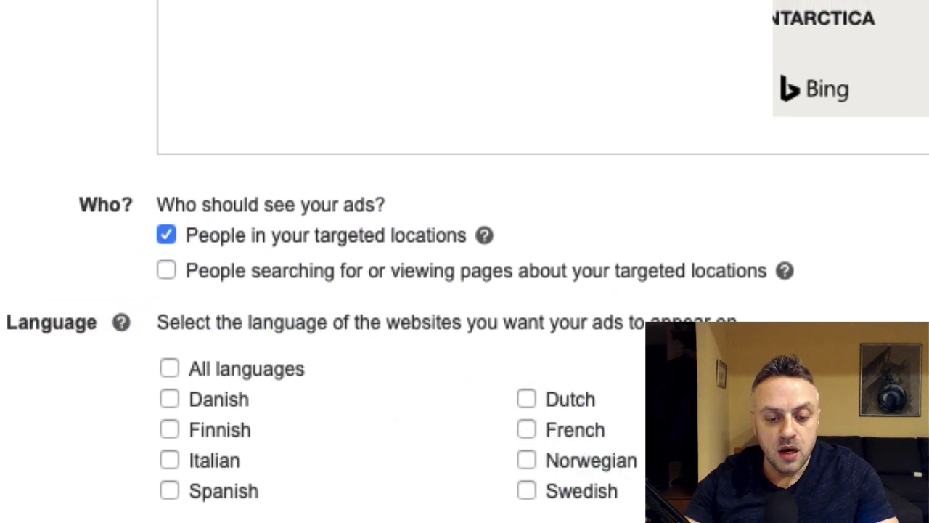
# Select English as the website language and continue to the Ad groups & keywords stage
pyautogui.click(928, 400)
pyautogui.scroll(-1, 424, 314)
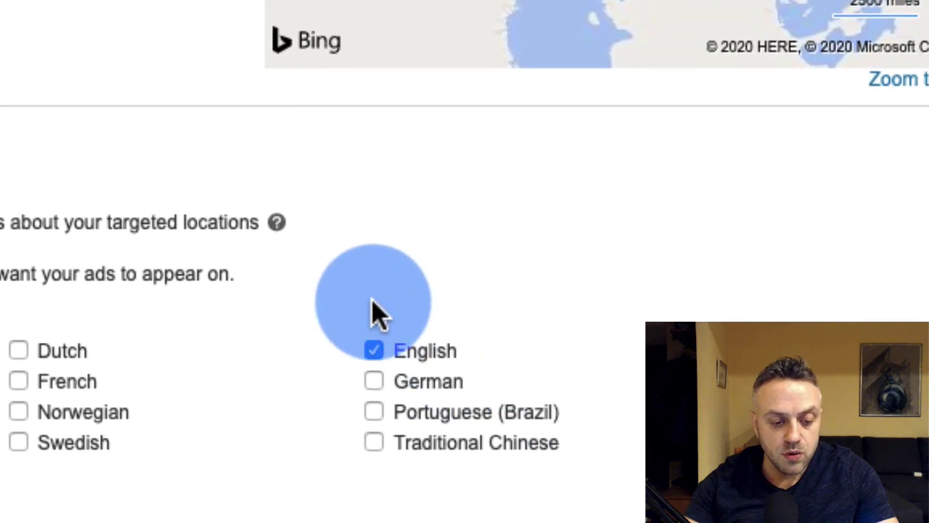
pyautogui.scroll(1, 133, 345)
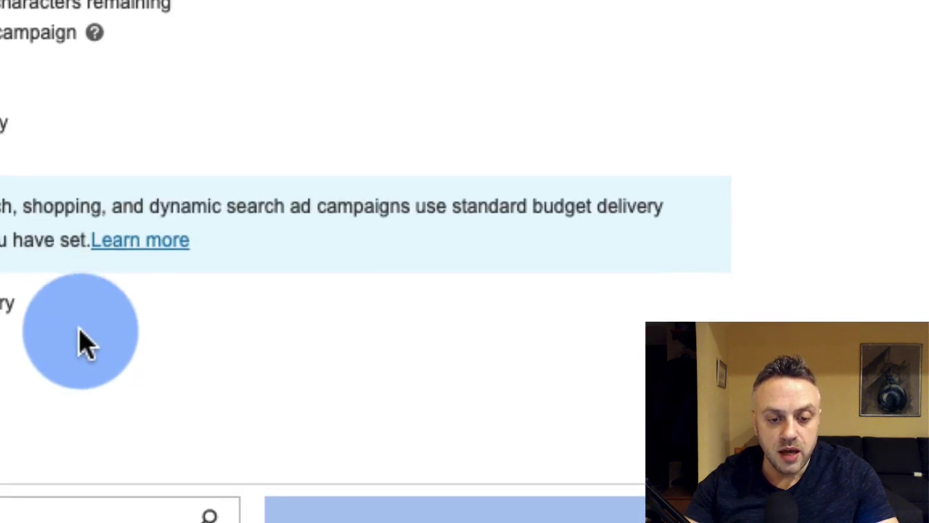
pyautogui.scroll(-10, 86, 343)
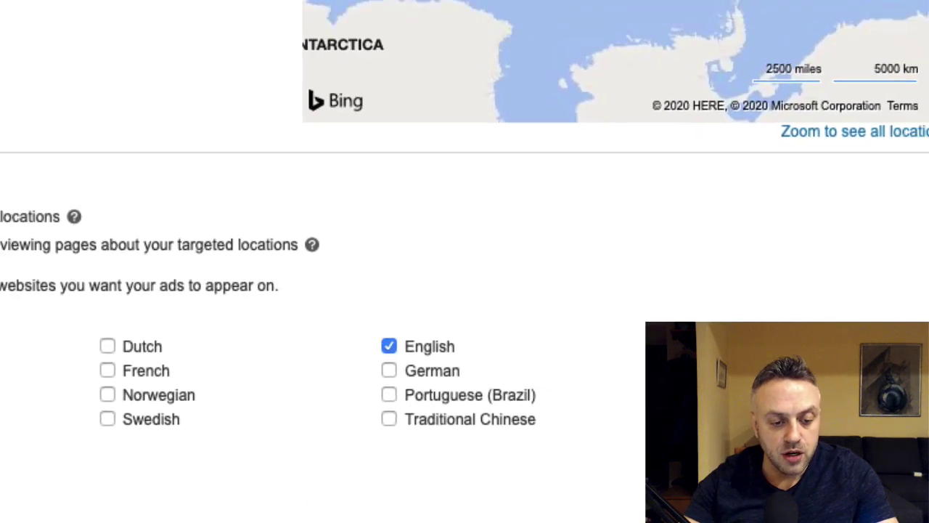
pyautogui.click(69, 483)
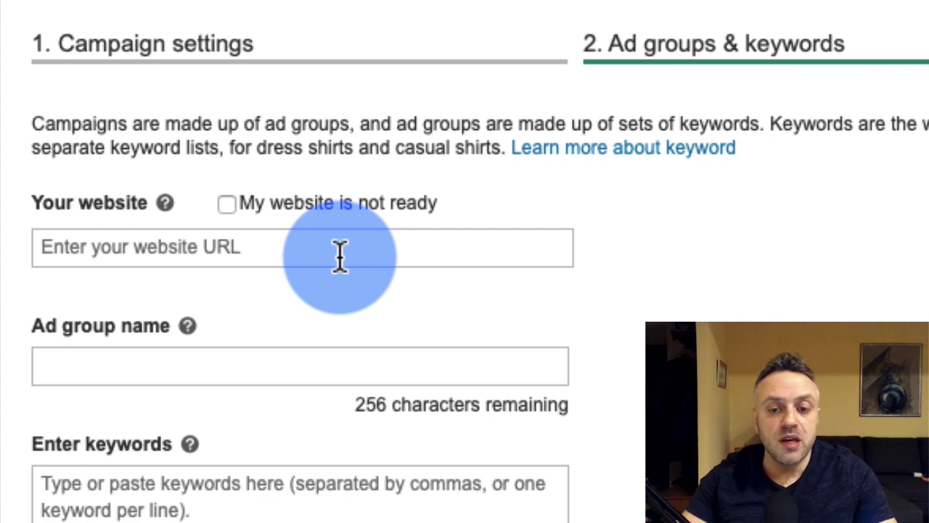
pyautogui.click(297, 239)
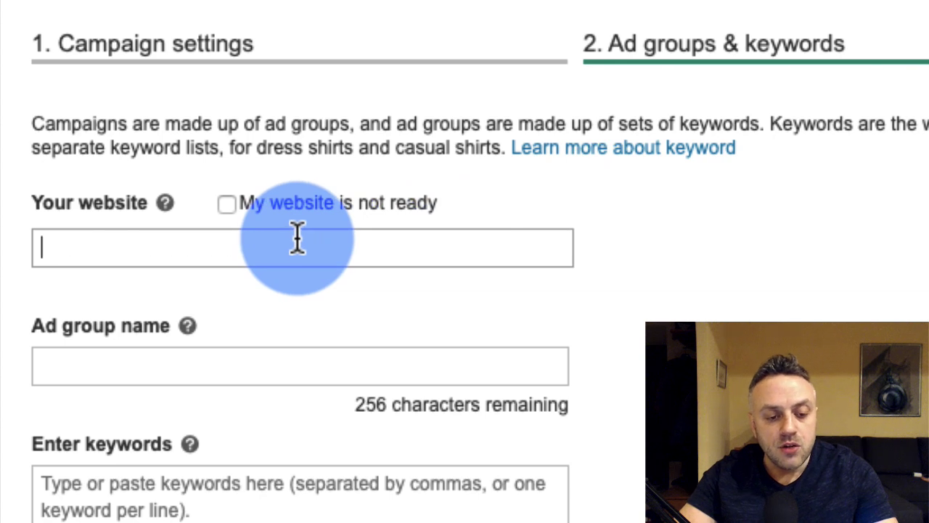
pyautogui.click(228, 205)
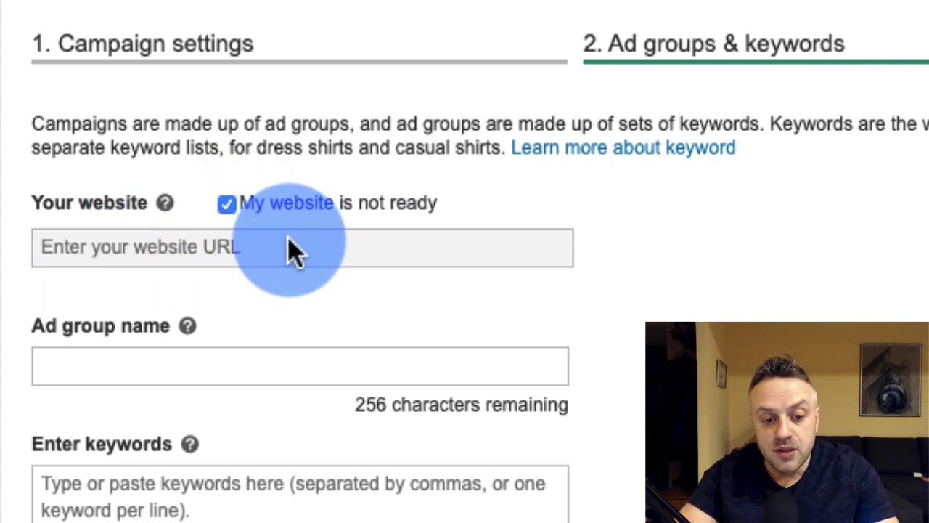
pyautogui.click(228, 205)
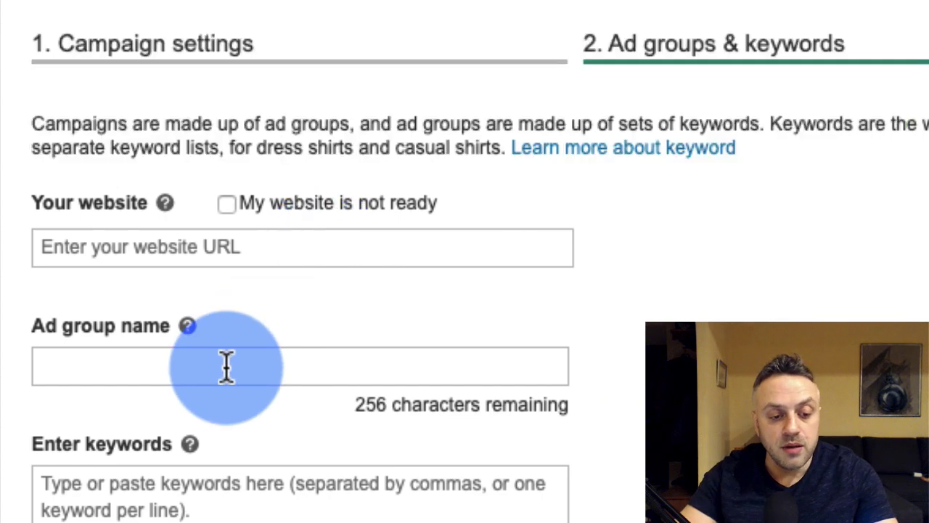
# Name the ad group AG1 and bring the keyword entry area into view
pyautogui.click(227, 367)
pyautogui.write('AG1')
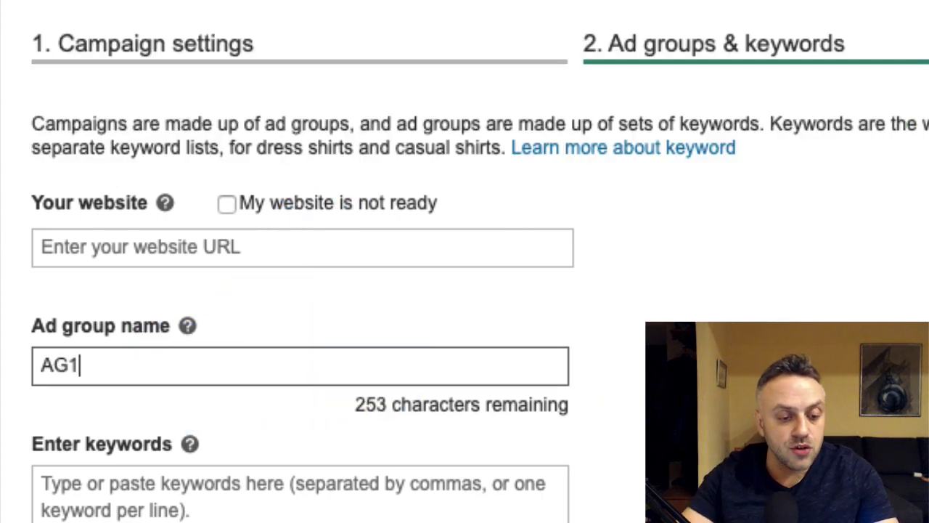
pyautogui.scroll(-3, 225, 501)
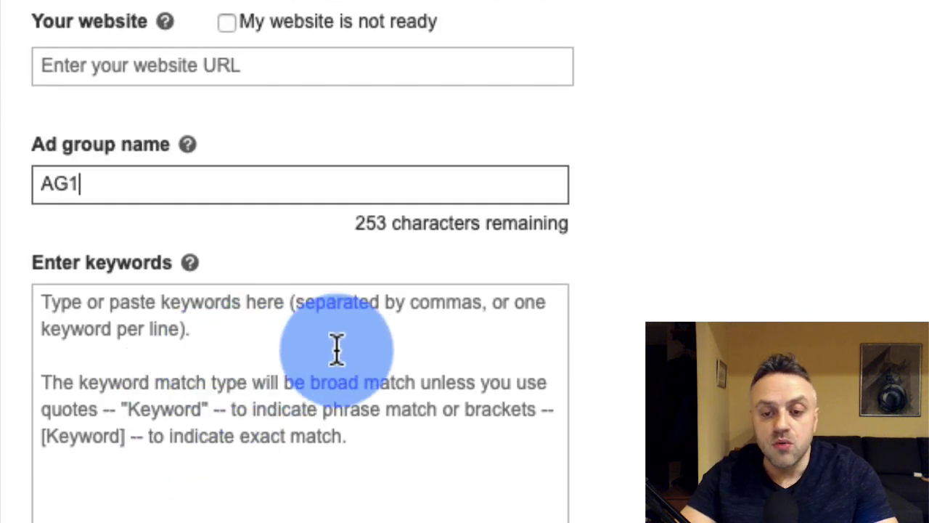
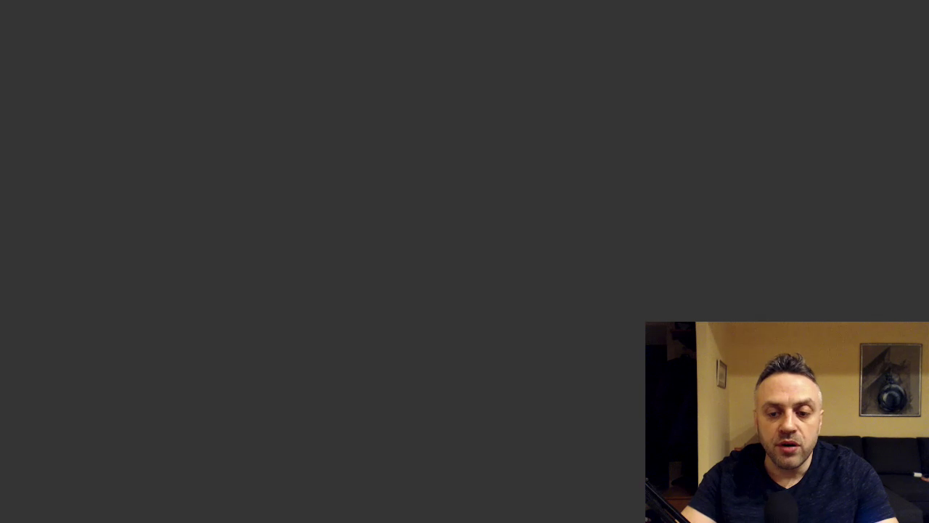
# Go to the Amazon cold pillows page and copy "cold pillows for sleeping" from its heading
pyautogui.click(632, 211)
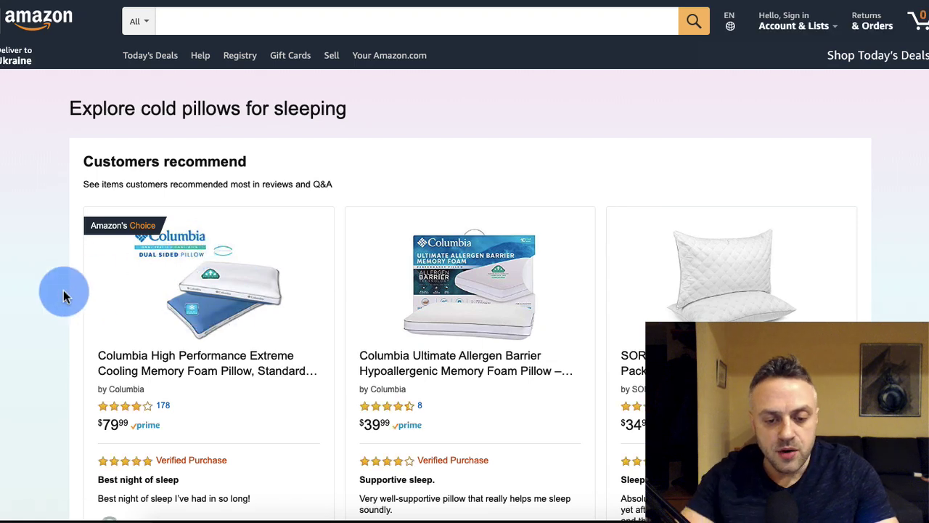
pyautogui.click(141, 154)
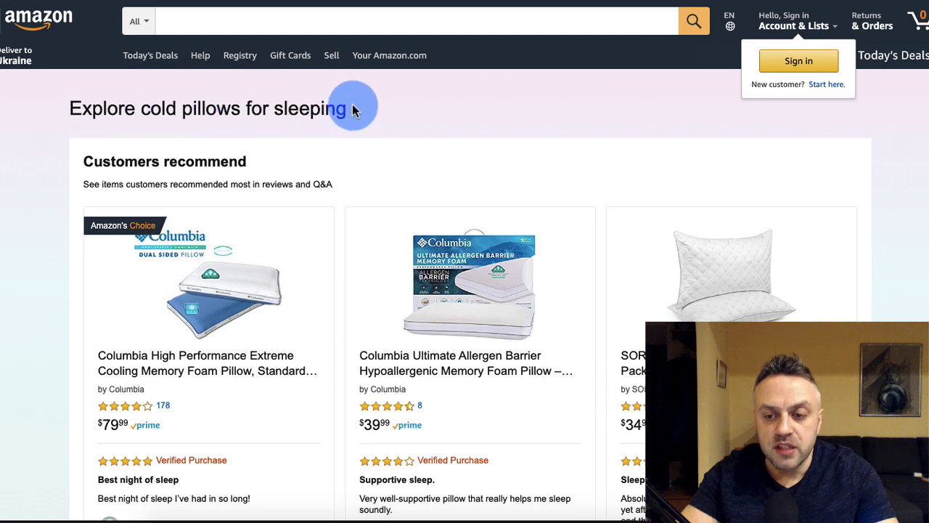
pyautogui.moveTo(353, 109); pyautogui.dragTo(159, 116)
pyautogui.press('super+c')
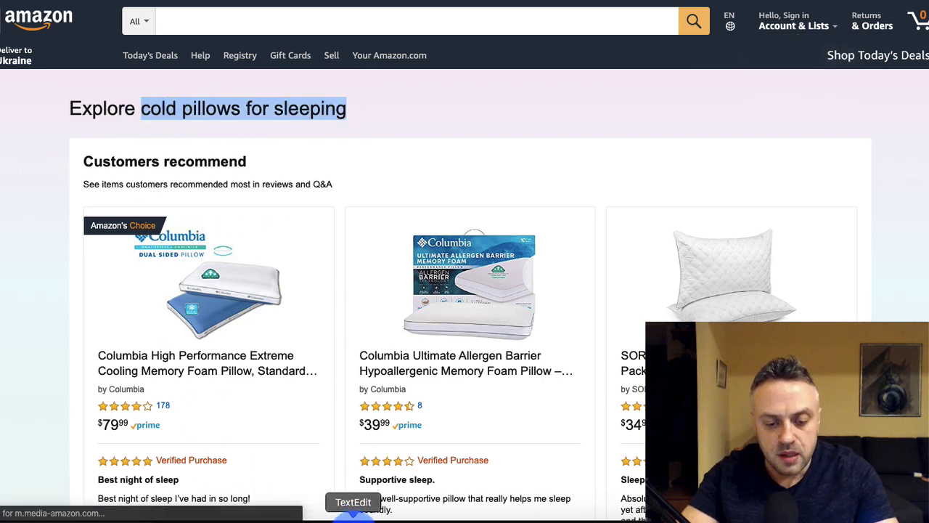
# Paste the copied phrase as the first keyword line in a blank TextEdit document, then return to the browser
pyautogui.click(345, 512)
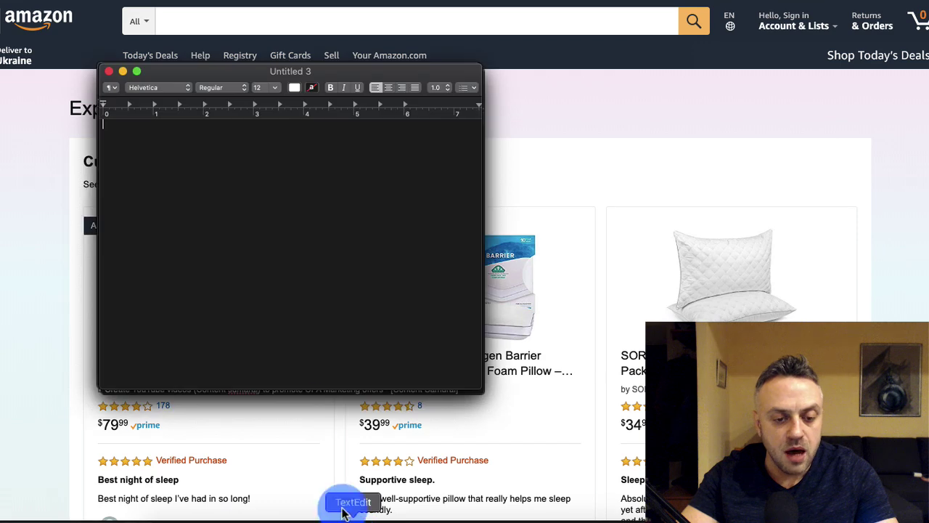
pyautogui.click(262, 177)
pyautogui.press('super+v')
pyautogui.press('Return')
pyautogui.click(46, 259)
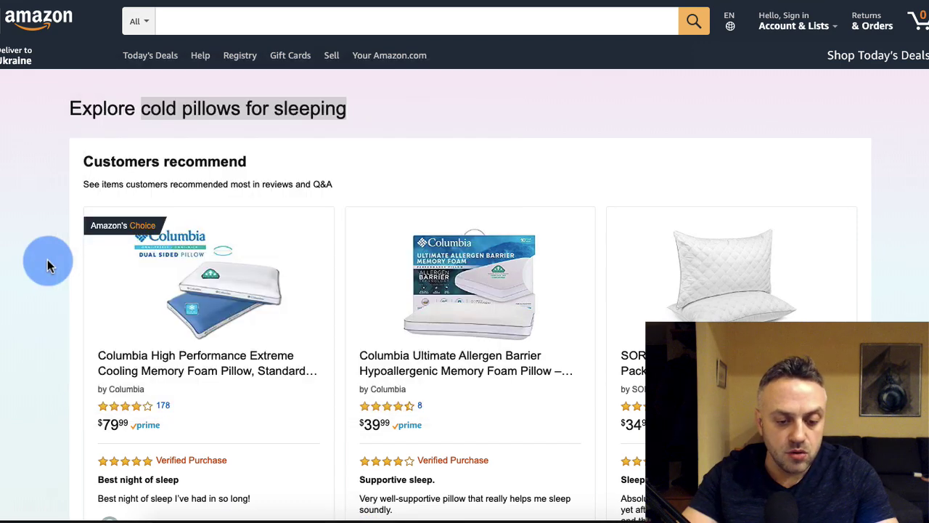
# Return to the Google results for Cold Sleep Pillow and examine the listings and related searches for keyword ideas
pyautogui.click(63, 290)
pyautogui.click(619, 9)
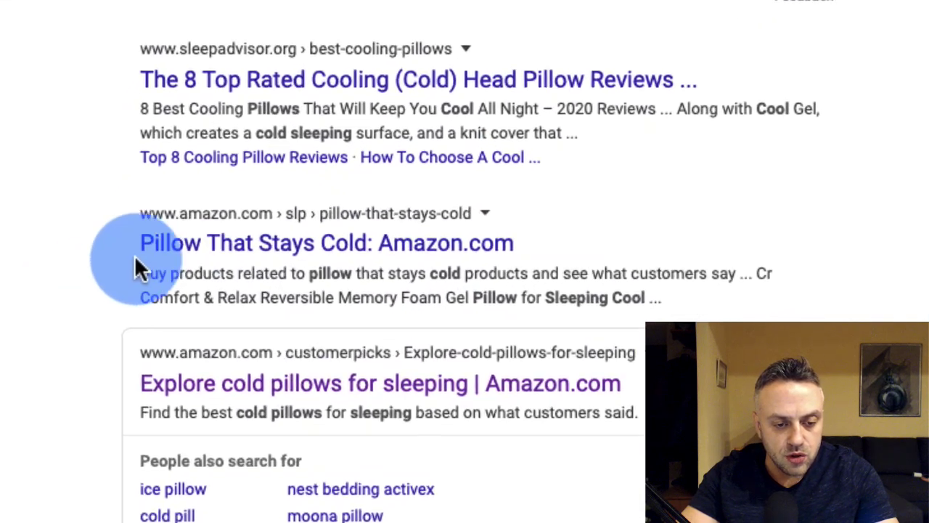
pyautogui.scroll(-5, 83, 404)
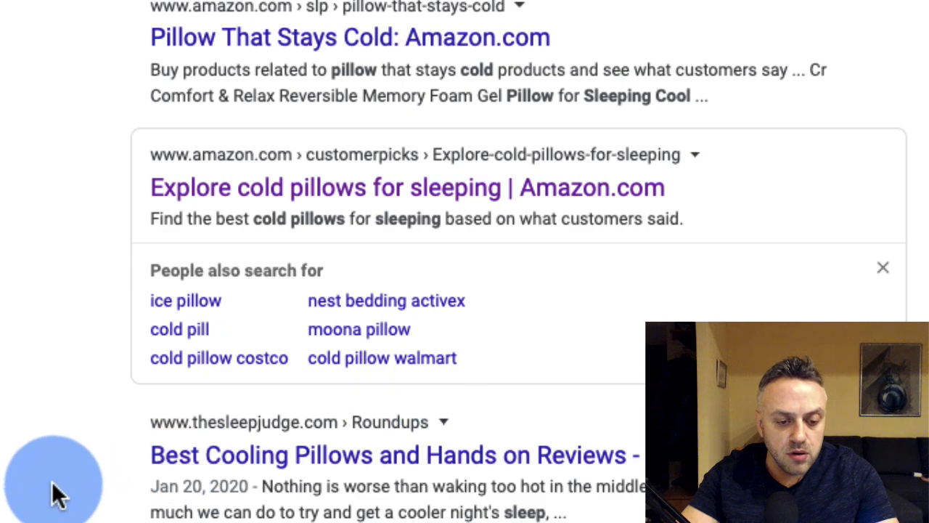
pyautogui.scroll(-3, 52, 496)
pyautogui.scroll(8, 104, 166)
pyautogui.scroll(-5, 104, 166)
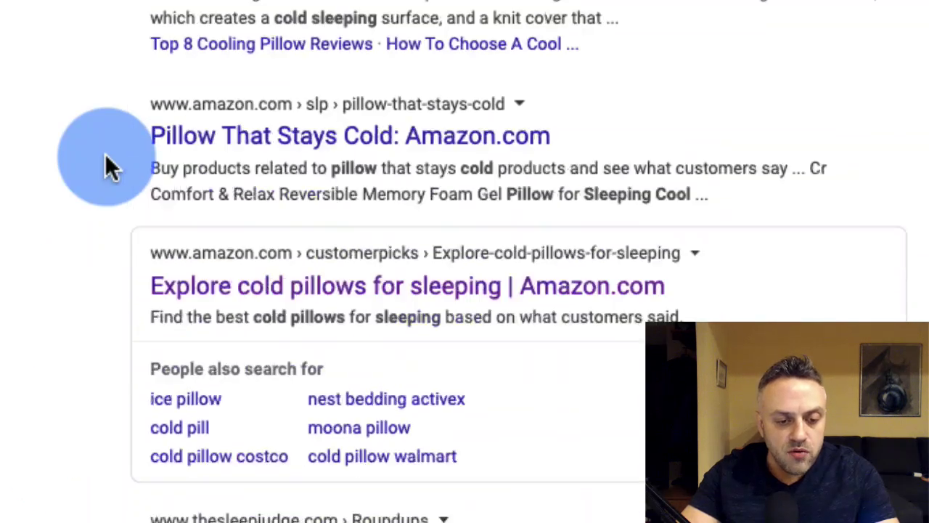
pyautogui.scroll(10, 123, 117)
pyautogui.scroll(-1, 141, 74)
# Copy the search phrase "Cold Sleep Pillow" from Google and paste it into the TextEdit keyword list
pyautogui.tripleClick(353, 51)
pyautogui.press('super+c')
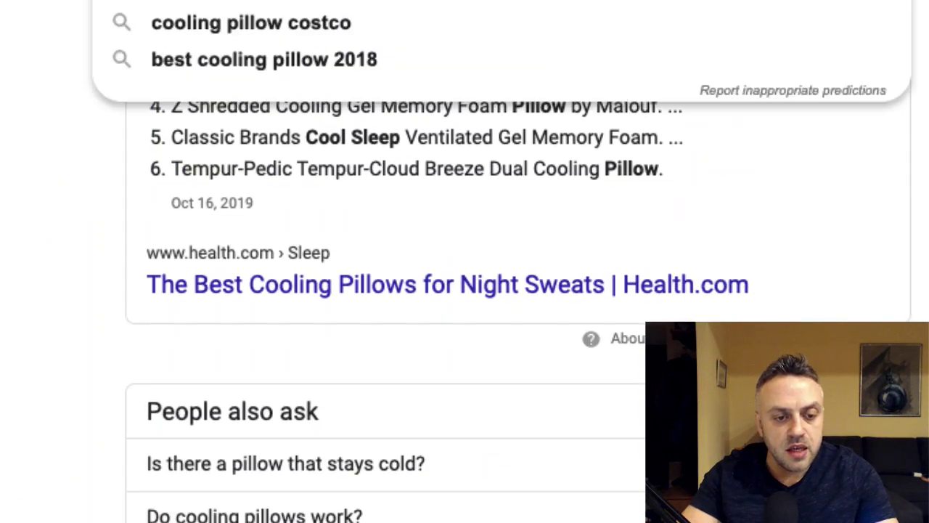
pyautogui.press('super+Tab')
pyautogui.press('super+v')
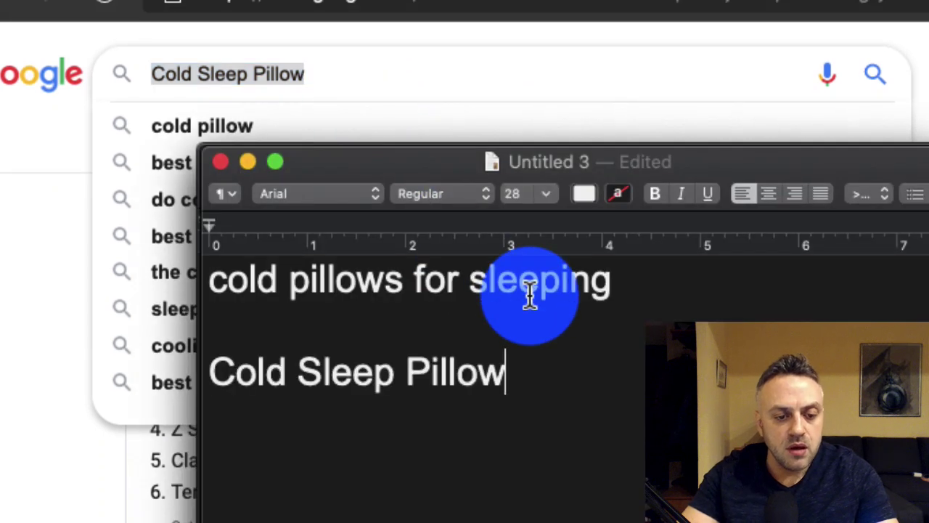
# Using Google's search suggestions as inspiration, add "Cooling pillow" and "Coldest pillow" as separate lines in the TextEdit keyword list
pyautogui.press('super+Tab')
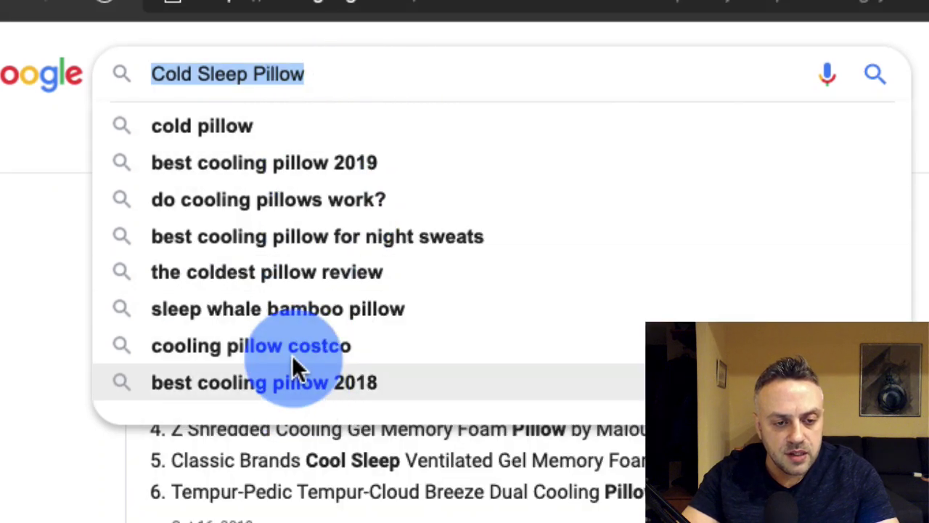
pyautogui.press('super+Tab')
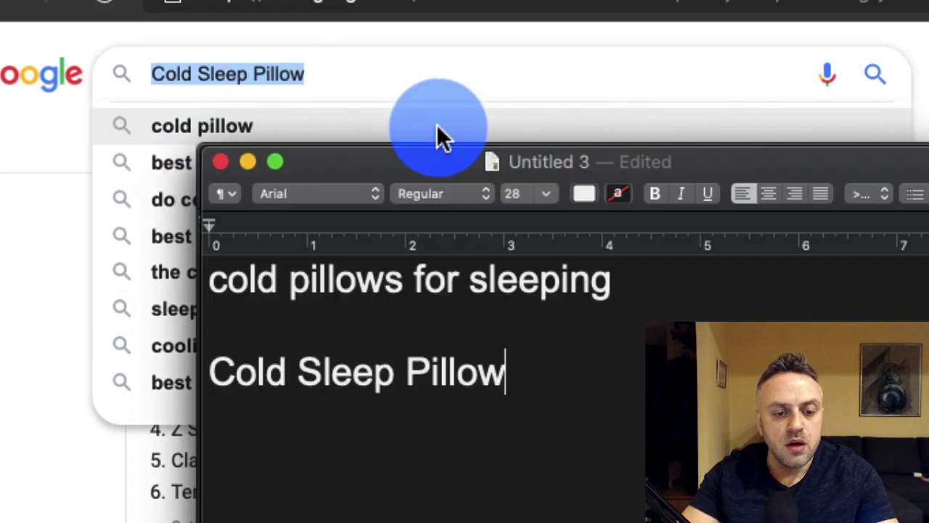
pyautogui.press('Return')
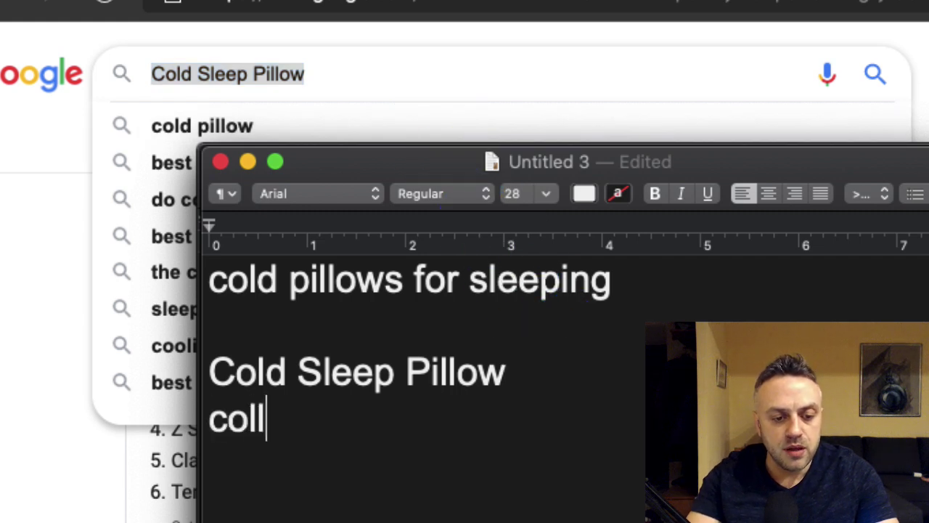
pyautogui.write('cooling pi')
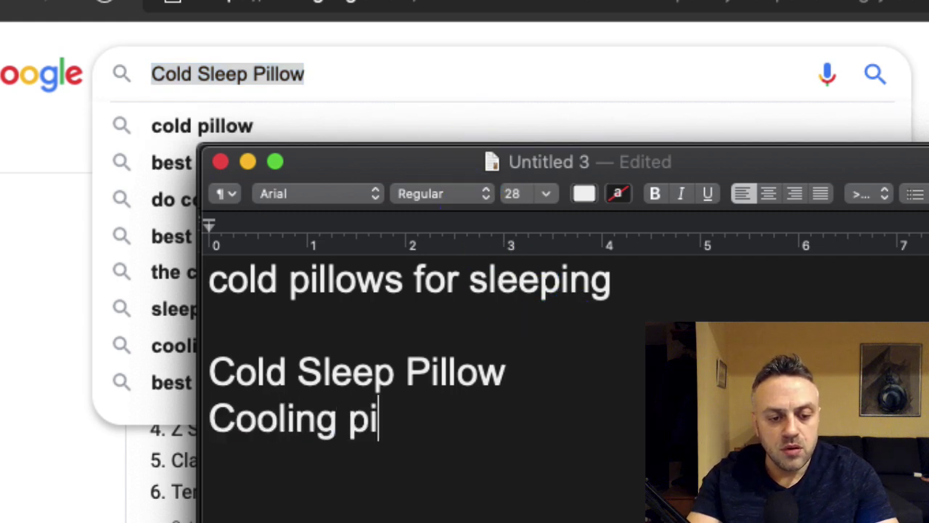
pyautogui.press('super+Tab')
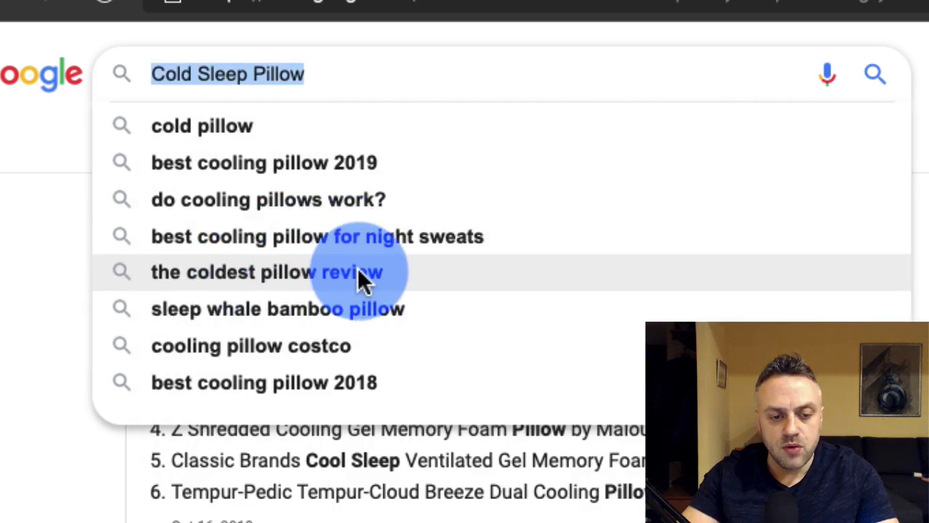
pyautogui.press('super+Tab')
pyautogui.write('coldest')
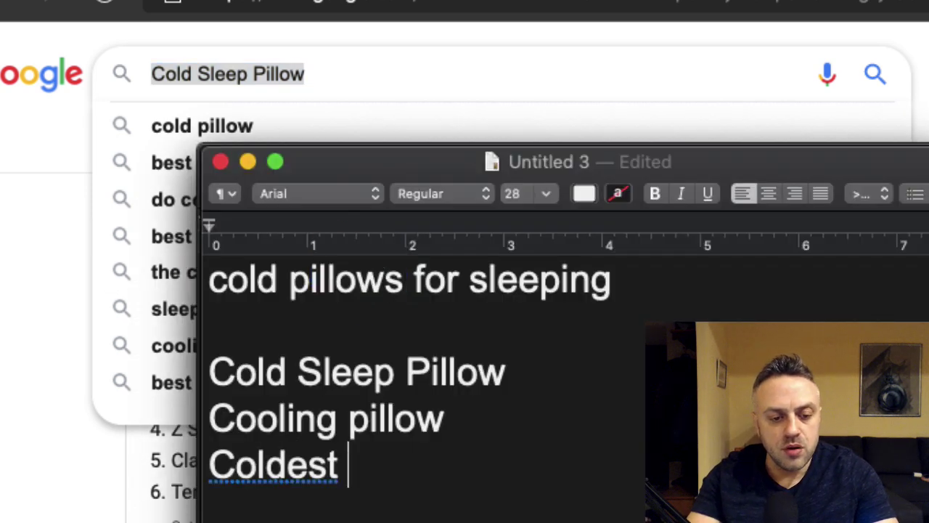
# Copy "Pillows for Hot Sleepers" from the Good Housekeeping result title and paste it as a new line in the keyword list
pyautogui.press('super+Tab')
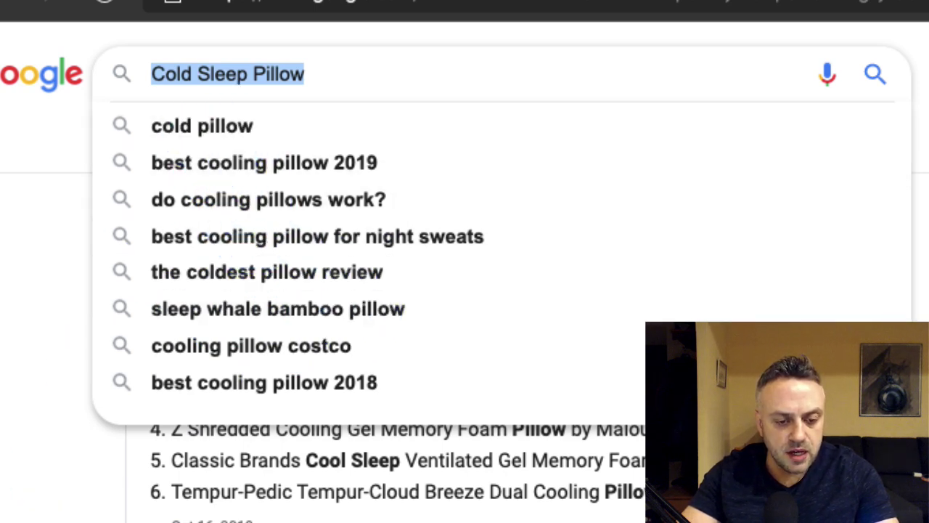
pyautogui.press('Escape')
pyautogui.scroll(-6, 465, 305)
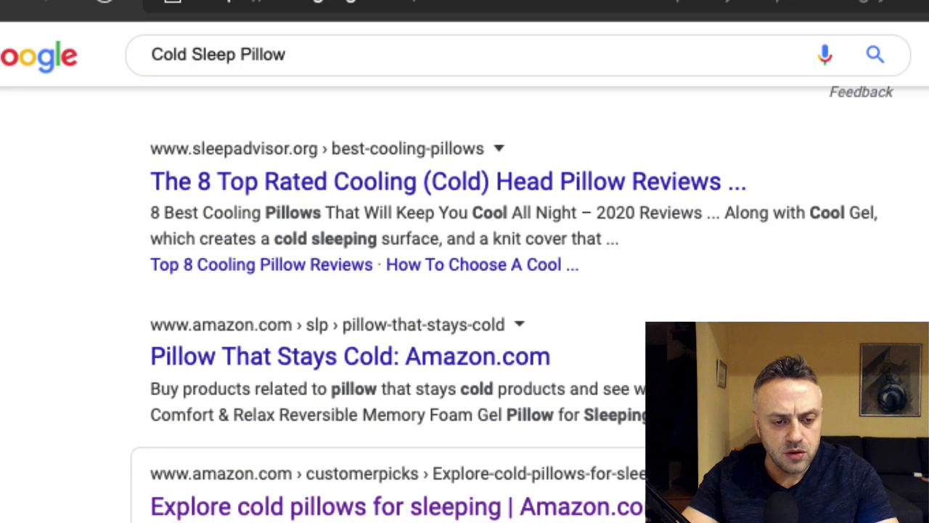
pyautogui.scroll(-3, 465, 305)
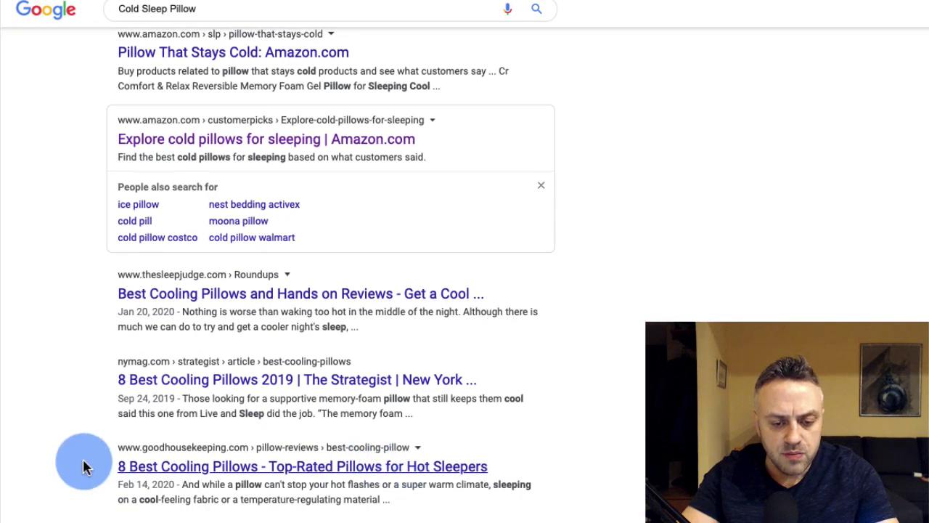
pyautogui.scroll(-1, 73, 457)
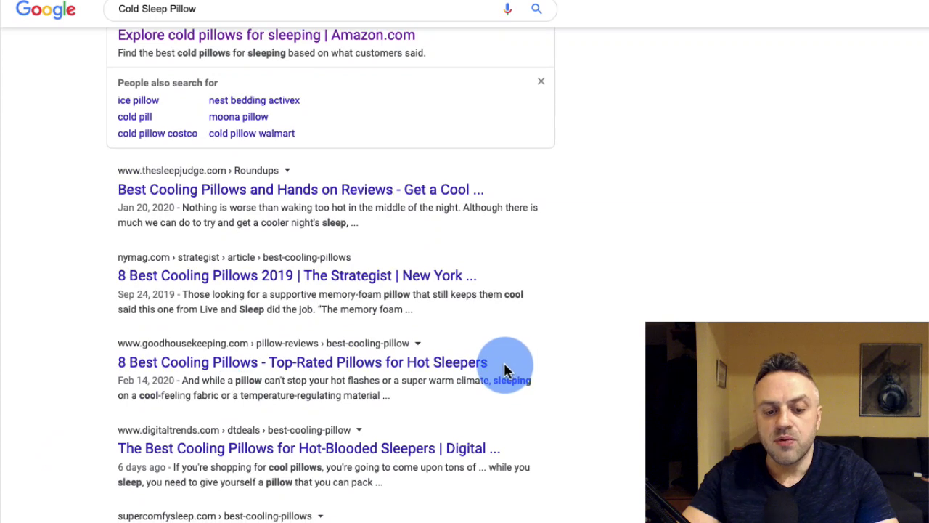
pyautogui.moveTo(504, 369); pyautogui.dragTo(339, 365)
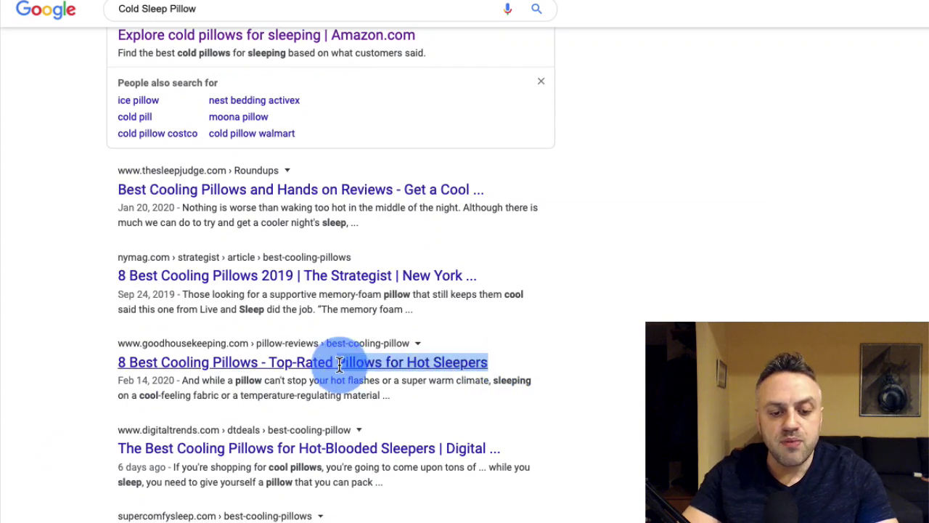
pyautogui.press('super+c')
pyautogui.press('super+Tab')
pyautogui.press('super+v')
pyautogui.press('Return')
pyautogui.press('Return')
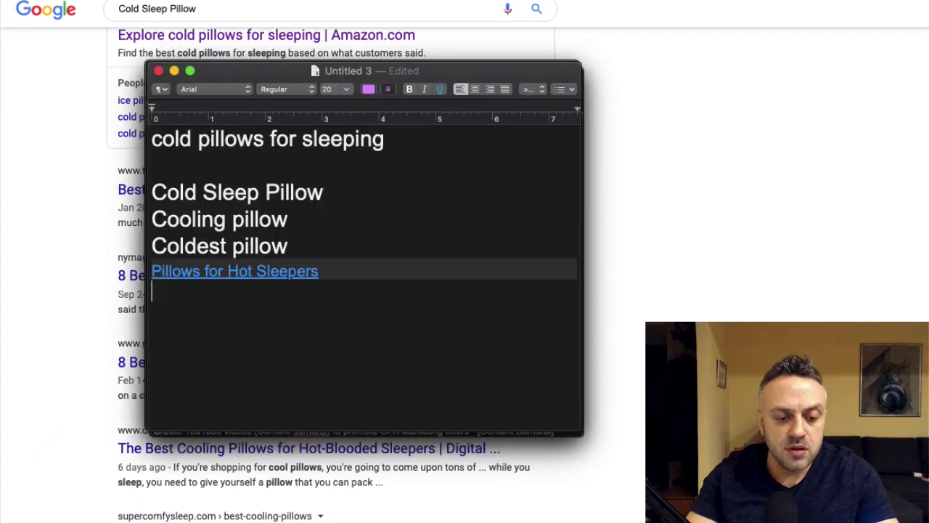
# Look through the remaining Google results for more keyword ideas and return to the TextEdit list
pyautogui.press('super+Tab')
pyautogui.scroll(-2, 117, 378)
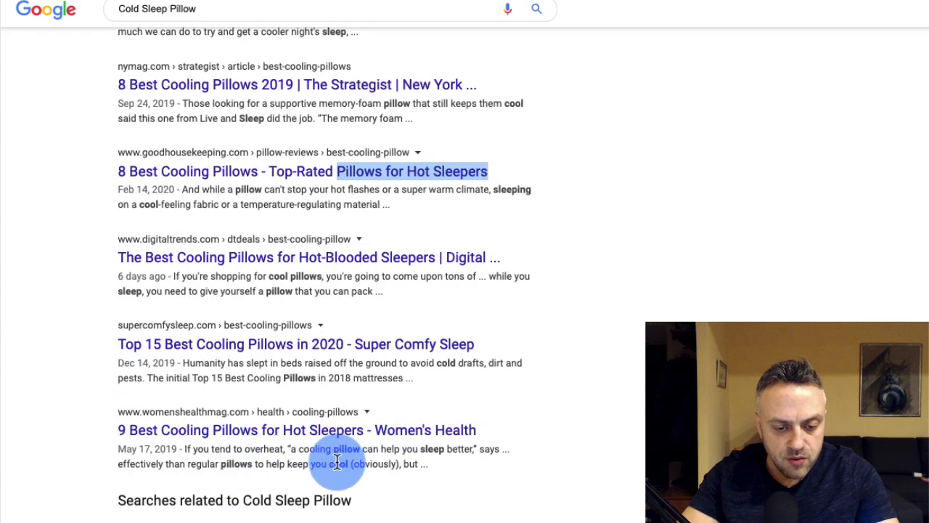
pyautogui.press('super+Tab')
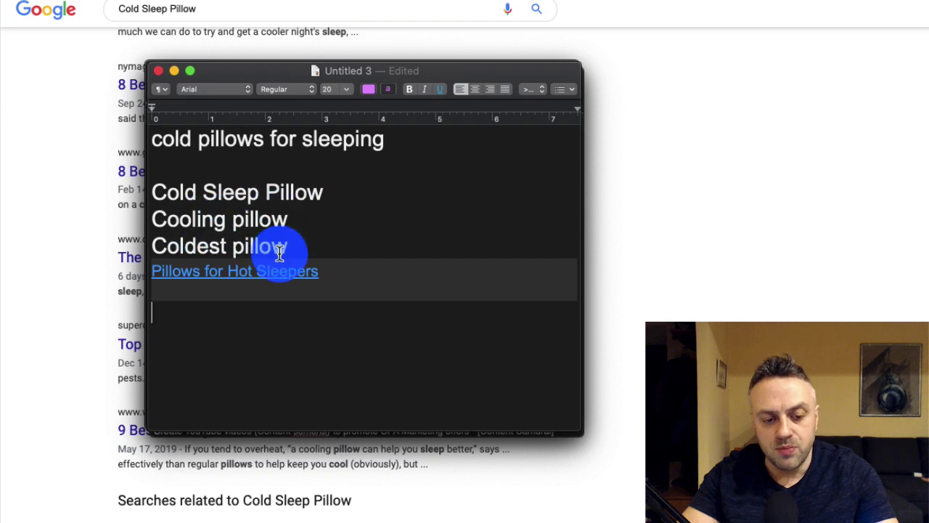
pyautogui.click(273, 284)
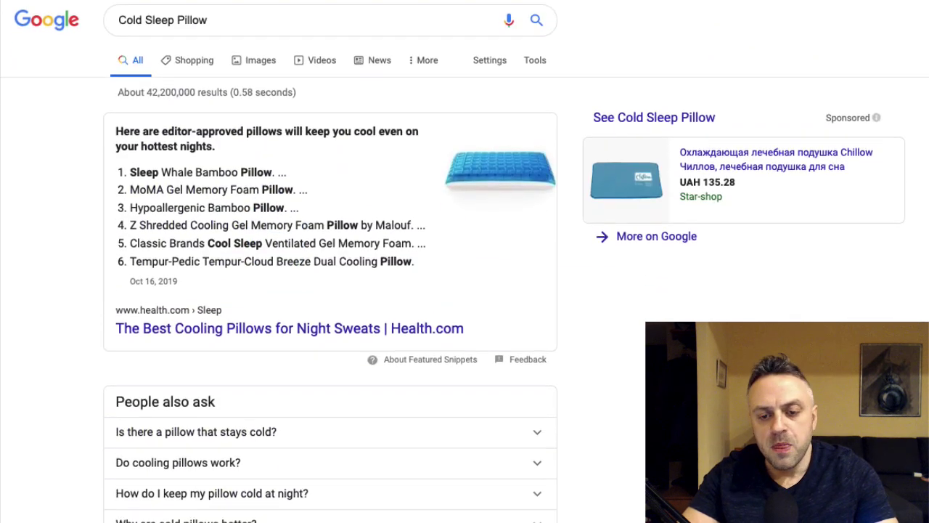
pyautogui.press('super+Tab')
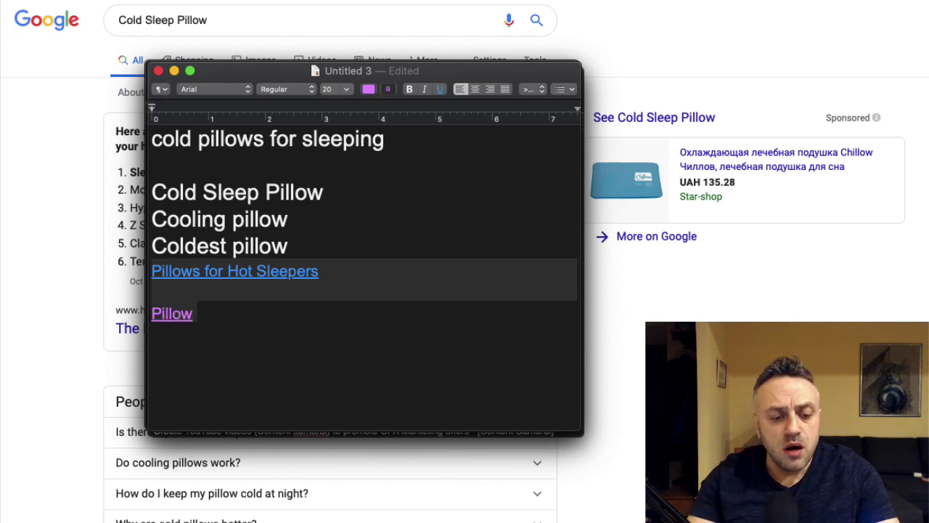
# Replace the unfinished "Pillow" line with "Pillow to sleep better" and add "Pillow to improve sleep" below it
pyautogui.press('BackSpace')
pyautogui.press('BackSpace')
pyautogui.press('BackSpace')
pyautogui.press('BackSpace')
pyautogui.press('BackSpace')
pyautogui.press('BackSpace')
pyautogui.press('BackSpace')
pyautogui.press('BackSpace')
pyautogui.press('Return')
pyautogui.write('P')
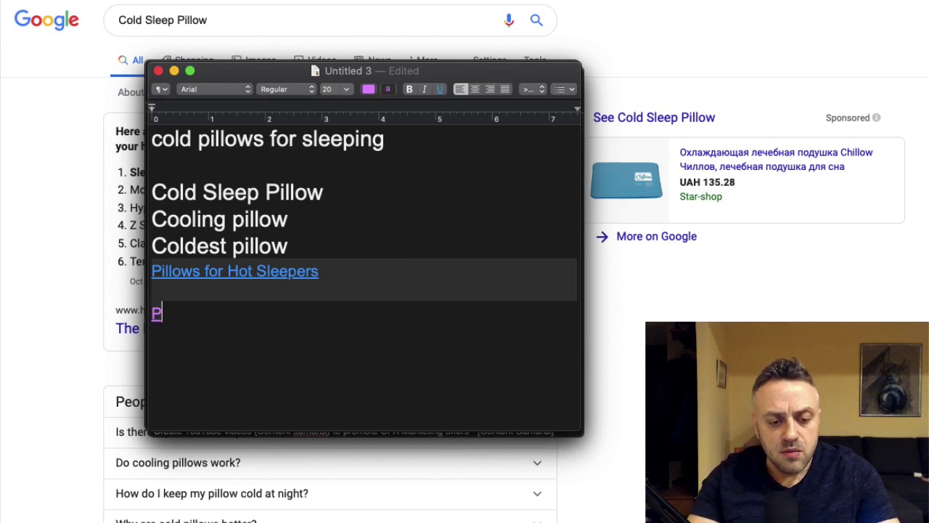
pyautogui.press('BackSpace')
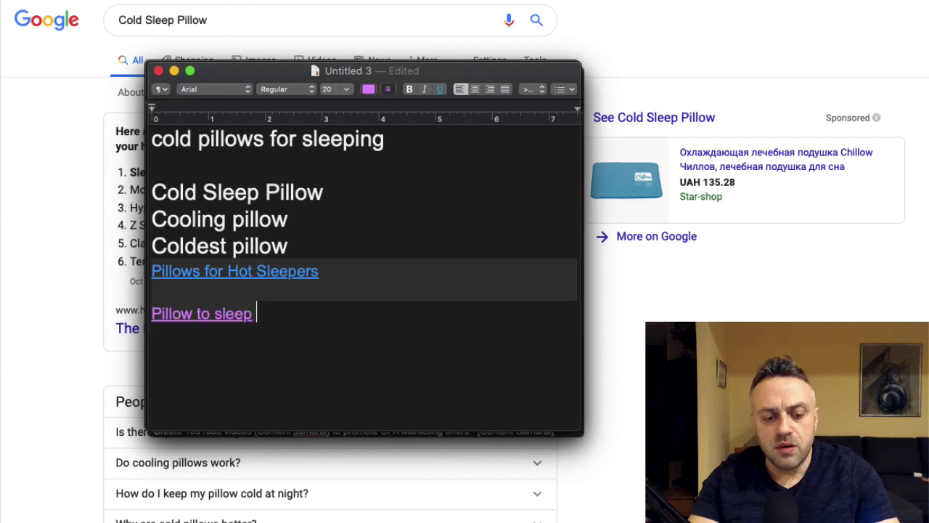
pyautogui.write('Pillow to sleep better')
pyautogui.press('Return')
pyautogui.press('Return')
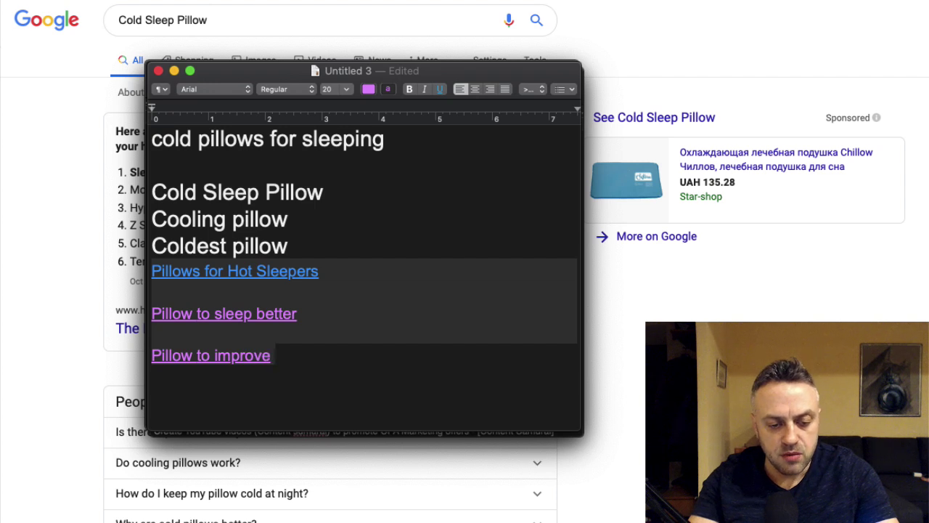
pyautogui.write('ep')
# Try to change the text and background colours of the entire keyword list
pyautogui.press('super+a')
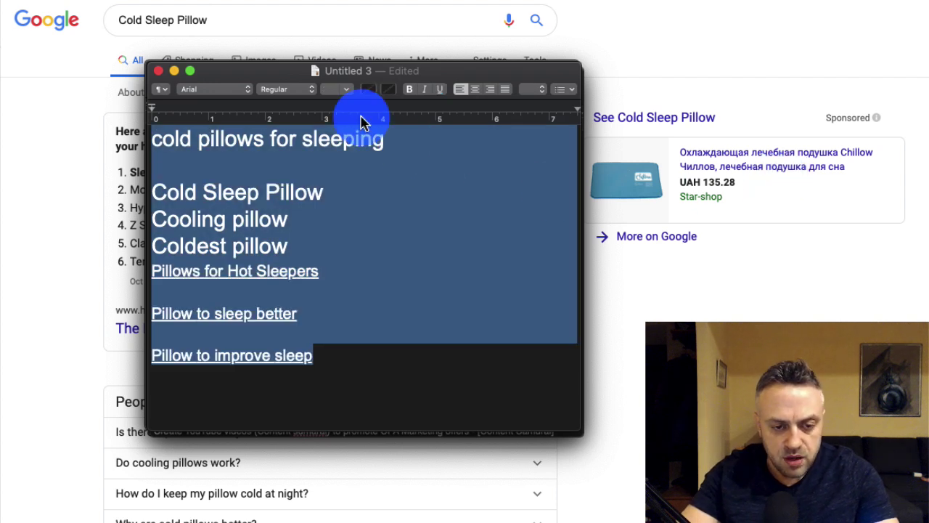
pyautogui.click(385, 90)
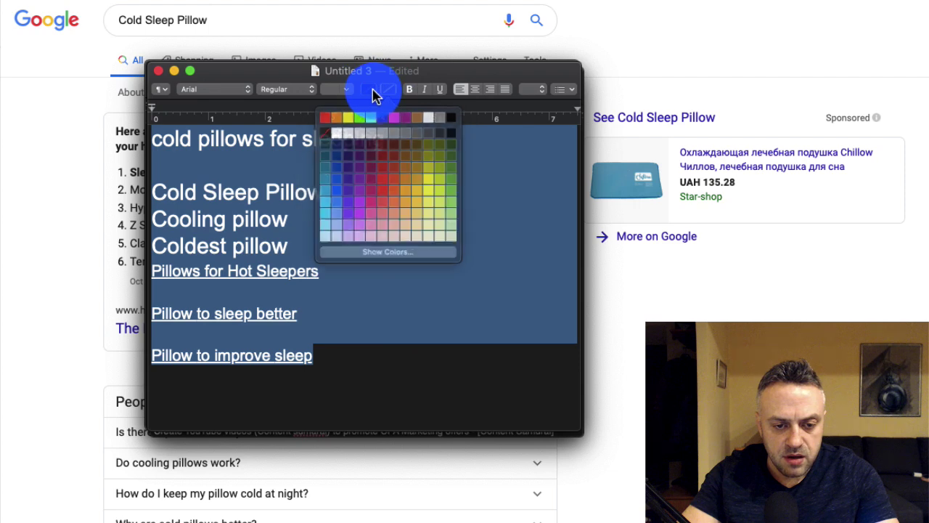
pyautogui.click(373, 93)
pyautogui.click(373, 94)
pyautogui.click(353, 97)
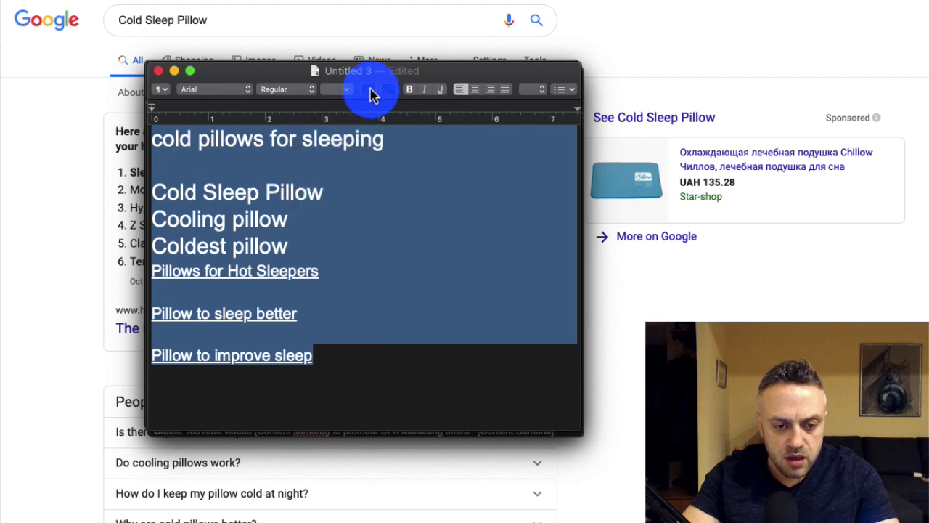
pyautogui.click(373, 93)
pyautogui.click(367, 96)
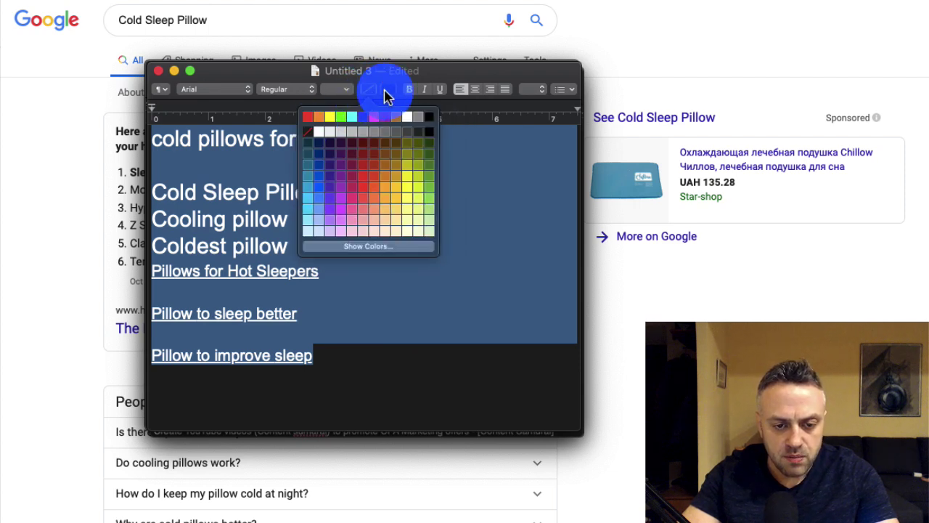
pyautogui.click(382, 369)
# Switch to the Google results and examine them for further keywords, highlighting "temperature-regulating" in the Good Housekeeping description
pyautogui.click(84, 340)
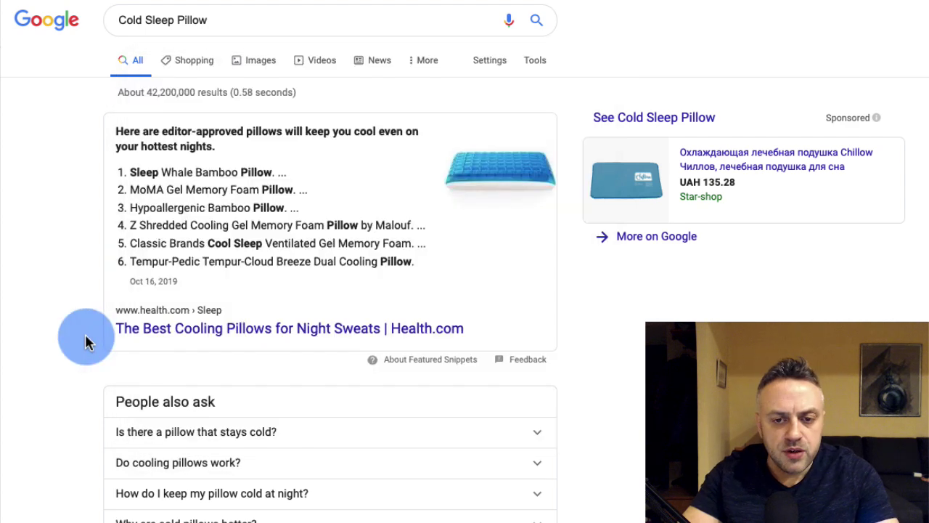
pyautogui.scroll(-8, 85, 341)
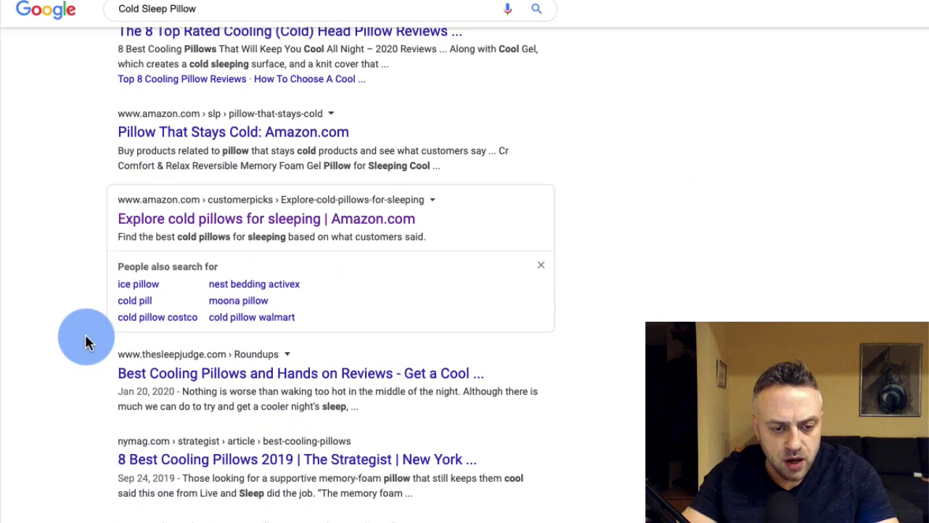
pyautogui.scroll(-2, 86, 341)
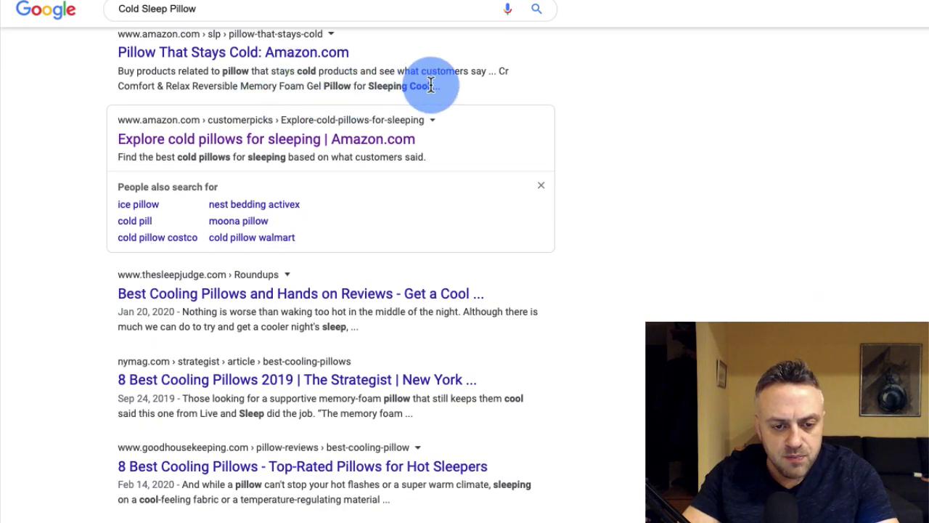
pyautogui.scroll(-5, 97, 332)
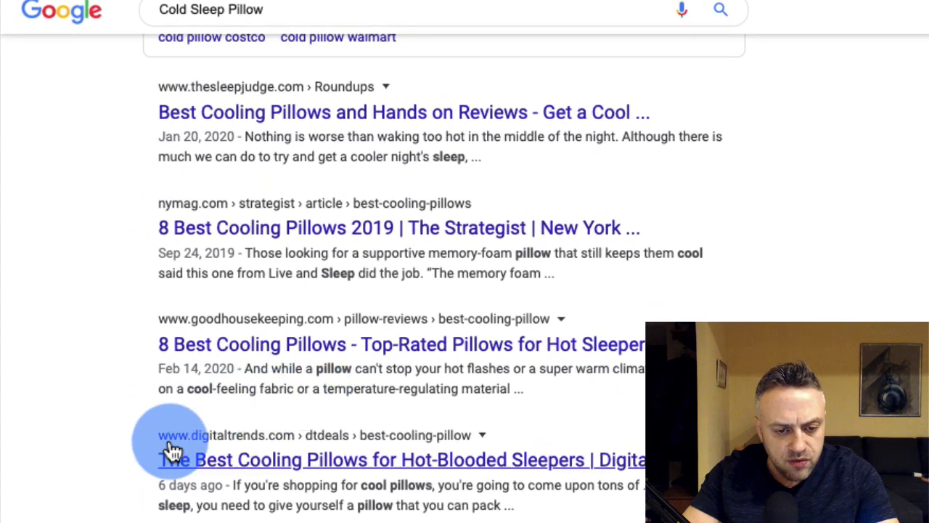
pyautogui.scroll(-2, 141, 460)
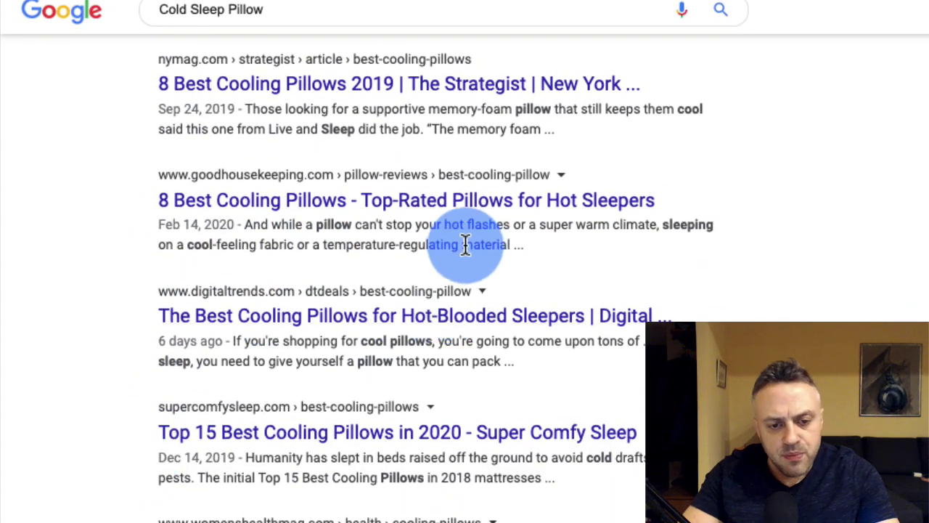
pyautogui.moveTo(465, 245); pyautogui.dragTo(327, 244)
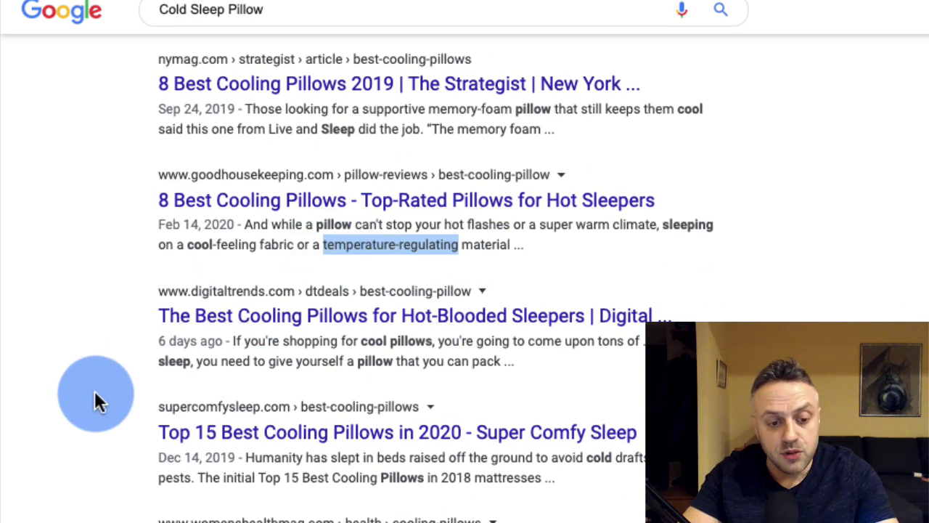
pyautogui.scroll(-3, 94, 390)
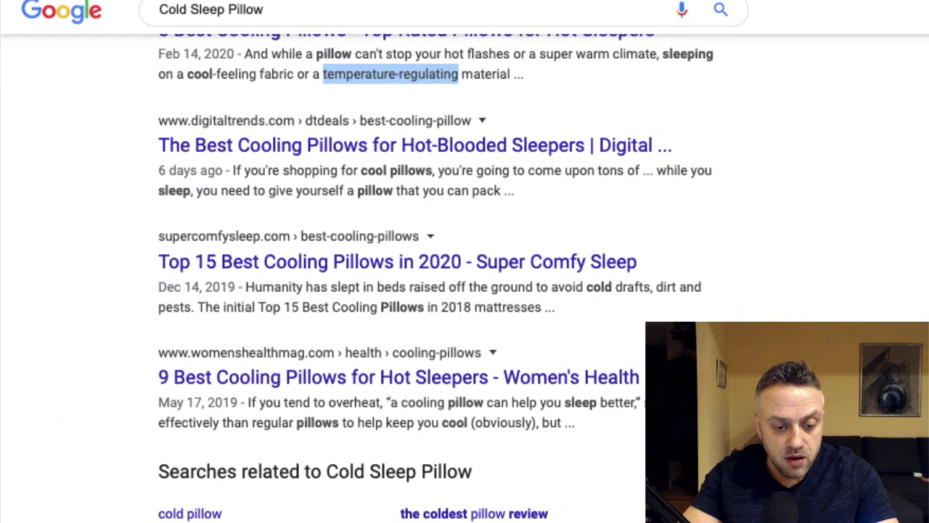
# Examine the second page of Google results for "Cold Sleep Pillow" and its related searches for keyword ideas
pyautogui.scroll(8, 507, 333)
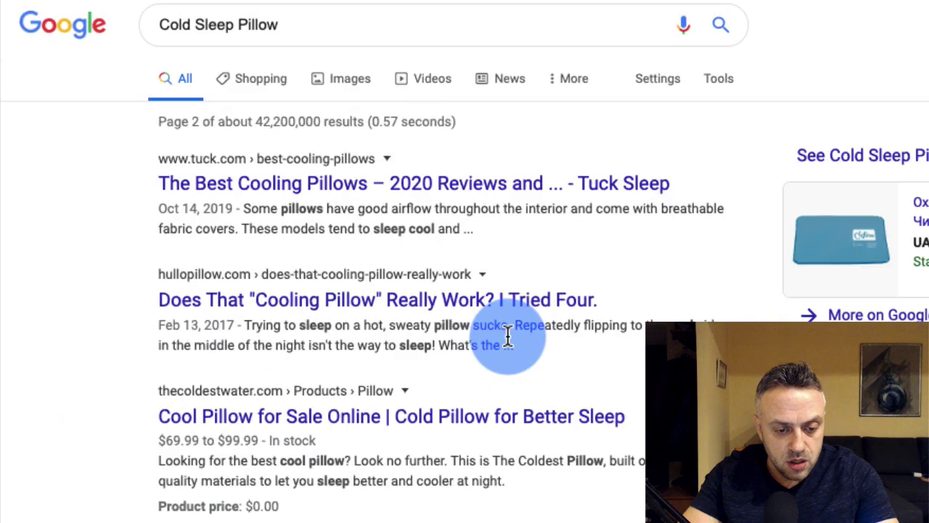
pyautogui.scroll(-1, 508, 335)
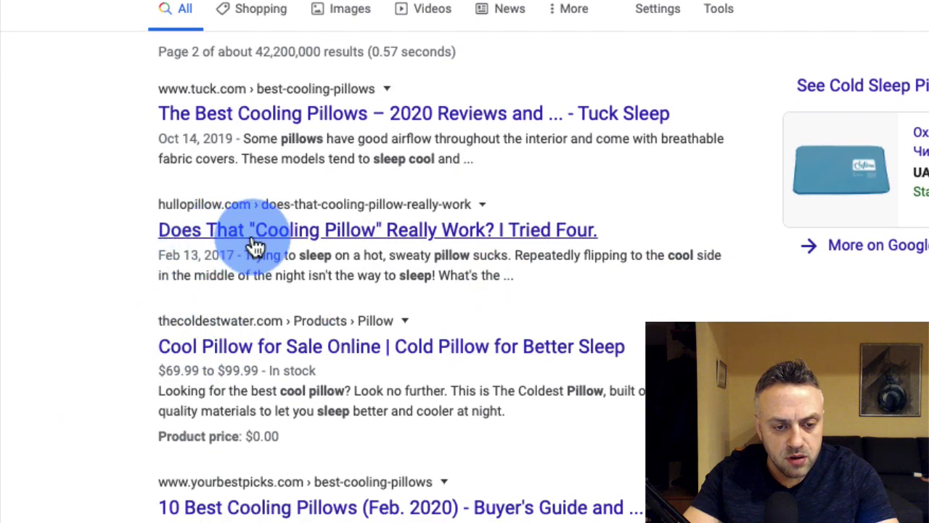
pyautogui.scroll(-7, 207, 405)
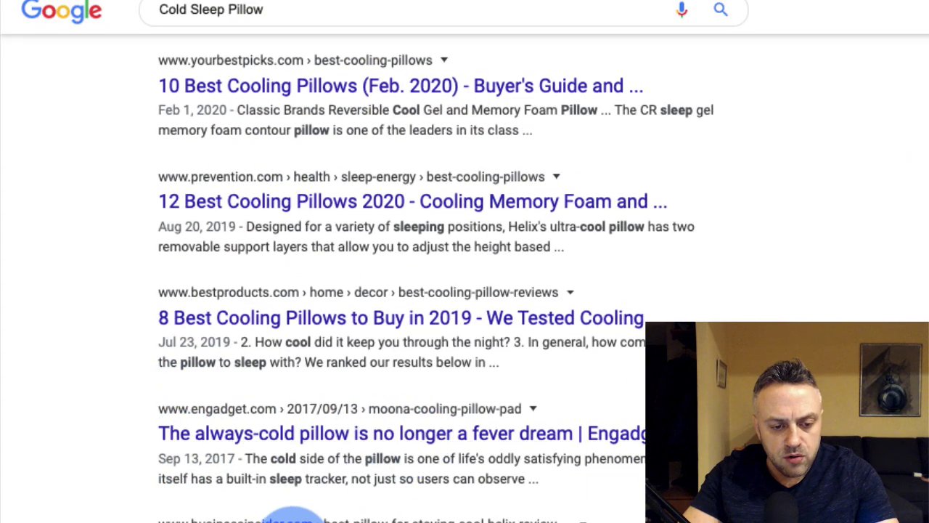
pyautogui.scroll(-3, 524, 410)
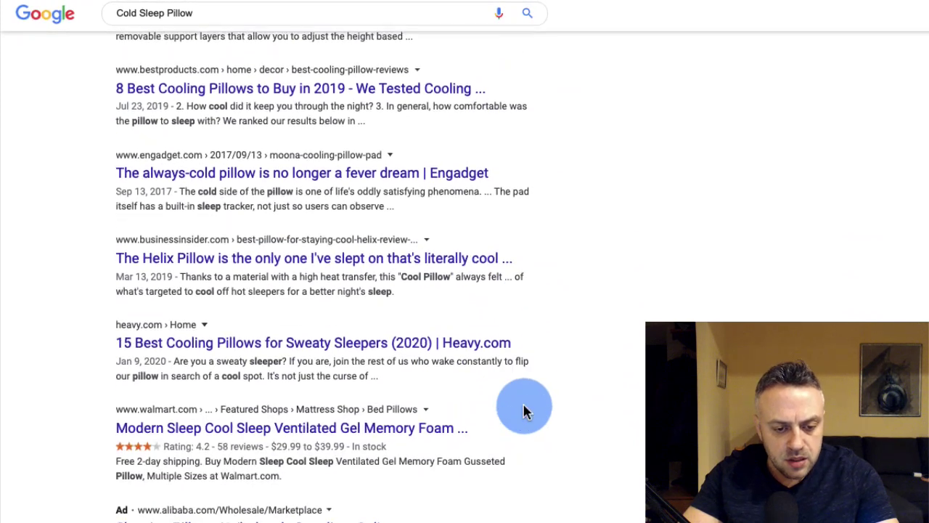
pyautogui.scroll(-2, 525, 410)
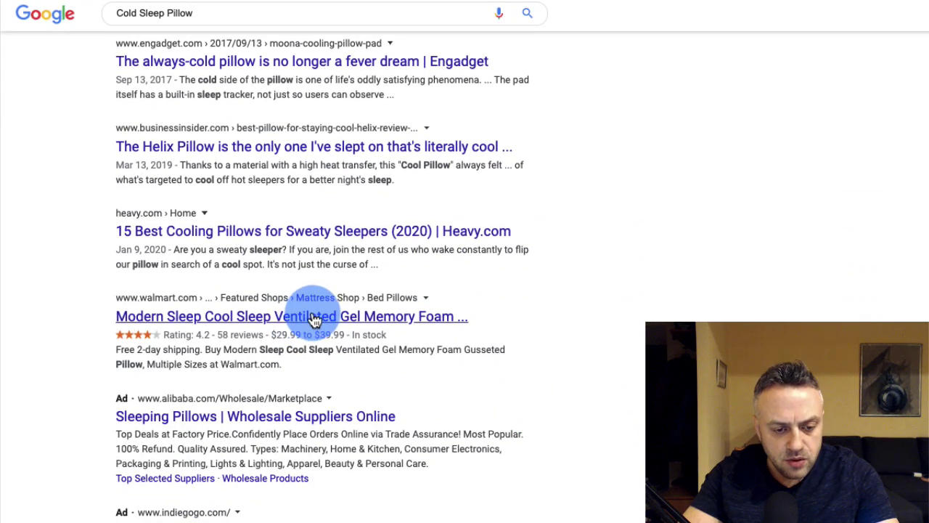
pyautogui.scroll(-5, 82, 440)
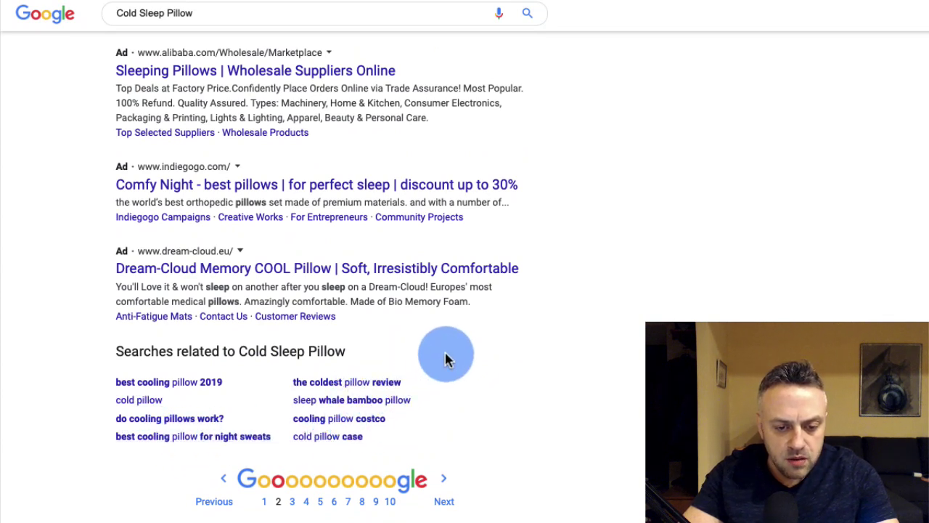
# Open the related search "sleep whale bamboo pillow", expand the question "What is the best cooling pillow?" and look through the results
pyautogui.click(390, 400)
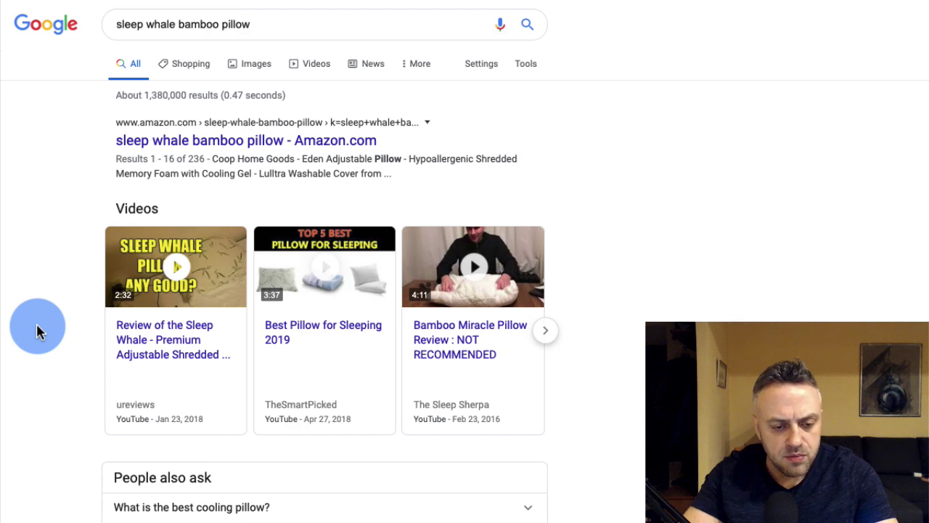
pyautogui.scroll(-6, 38, 330)
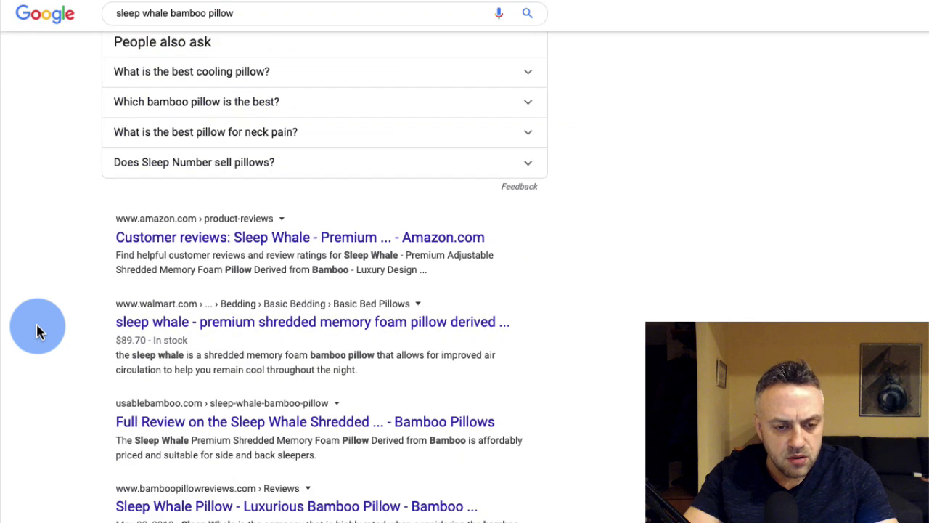
pyautogui.click(220, 73)
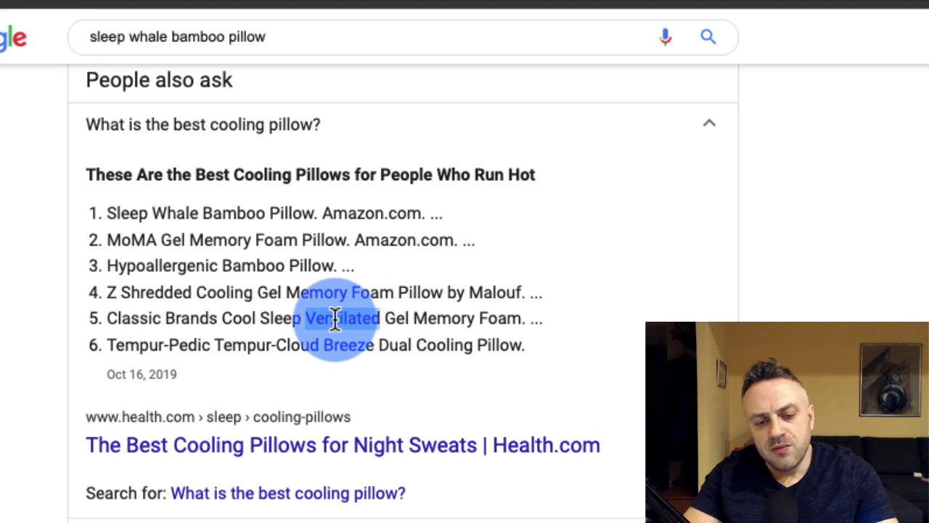
pyautogui.scroll(-6, 312, 346)
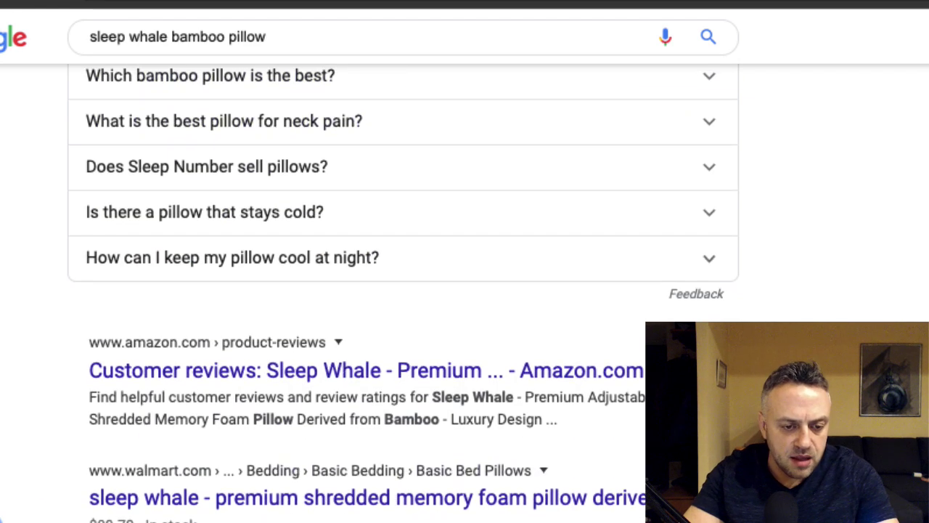
pyautogui.scroll(-4, 75, 371)
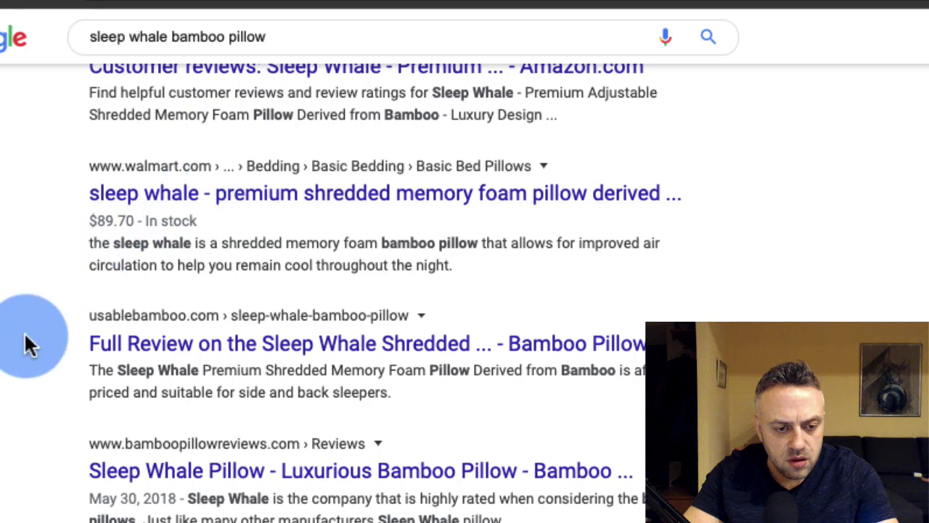
pyautogui.scroll(-1, 14, 373)
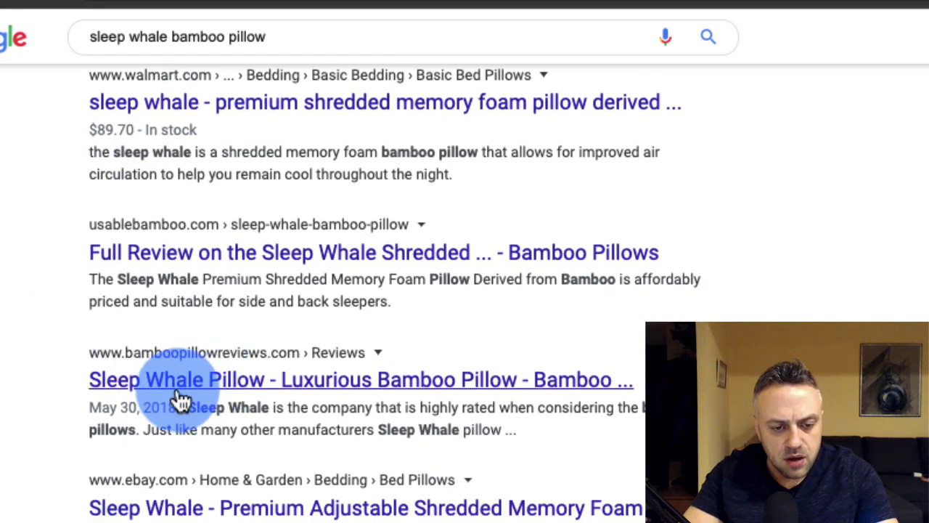
pyautogui.scroll(-3, 69, 486)
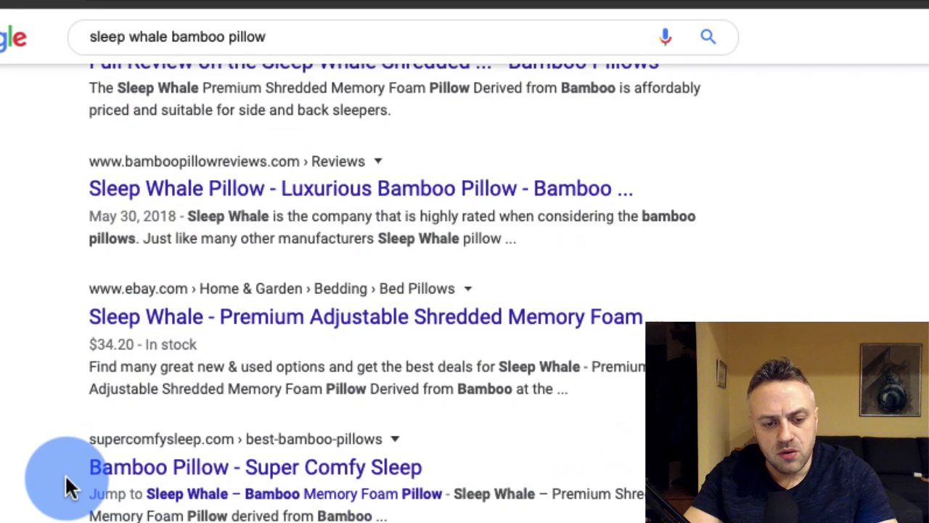
pyautogui.scroll(-2, 65, 487)
# Switch to the TextEdit list and add the keywords "Sleep better" and "Improve my sleep" on separate lines at the end
pyautogui.press('super+Tab')
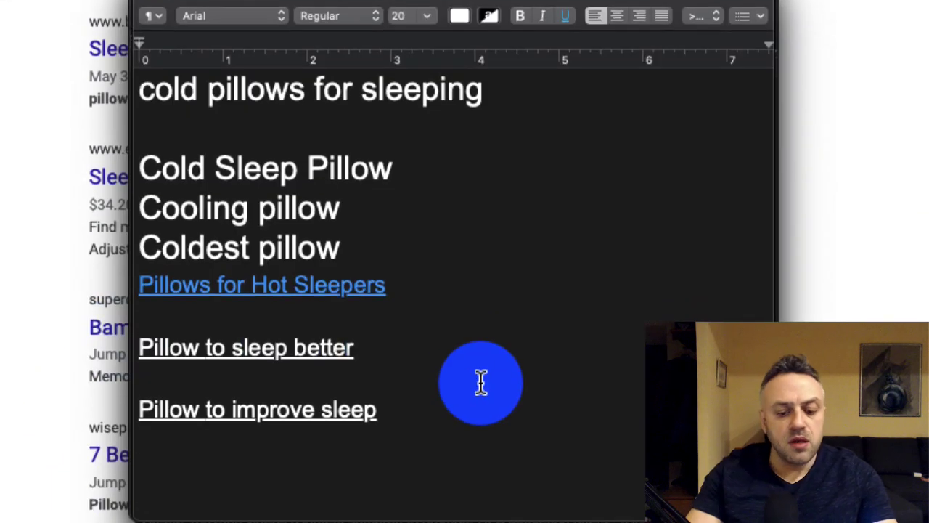
pyautogui.write('Sleep better')
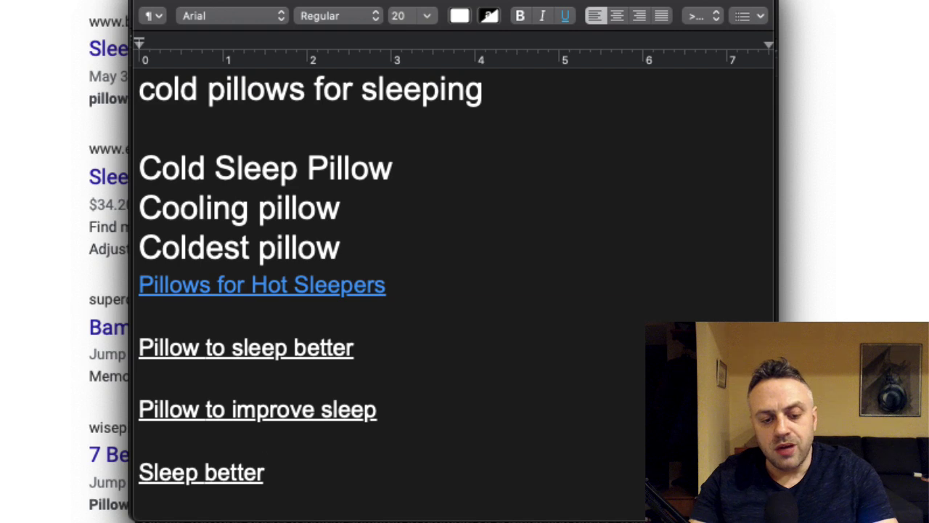
pyautogui.press('Return')
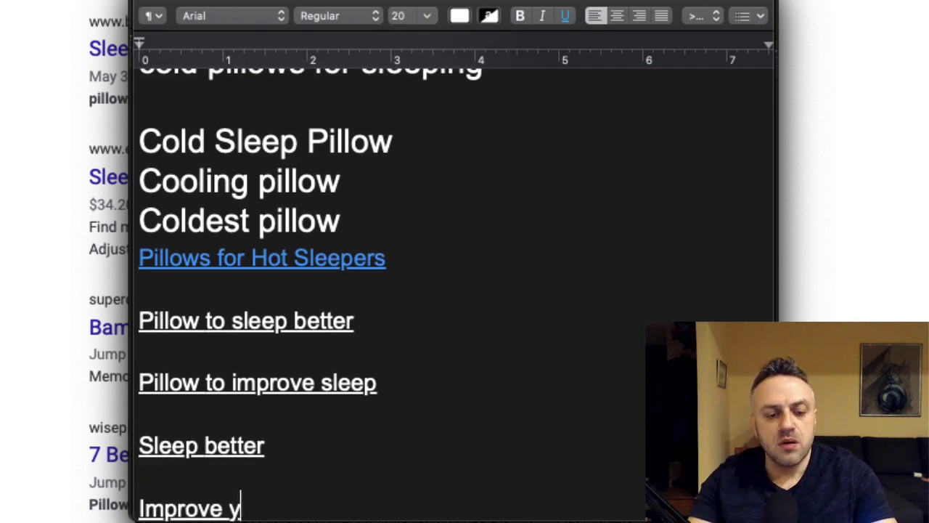
pyautogui.write('Improve my sleep')
pyautogui.press('Return')
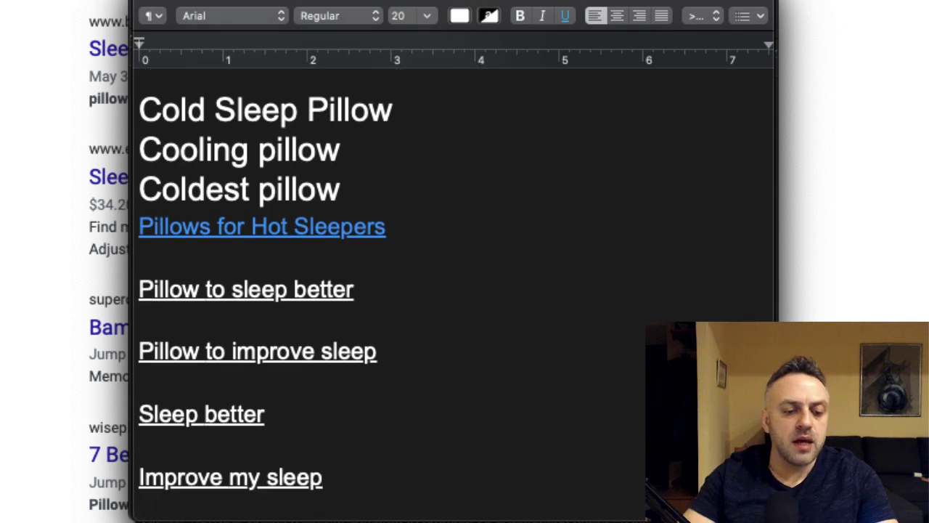
# Review the keyword list and highlight its lines from the end up to the start
pyautogui.scroll(3, 356, 218)
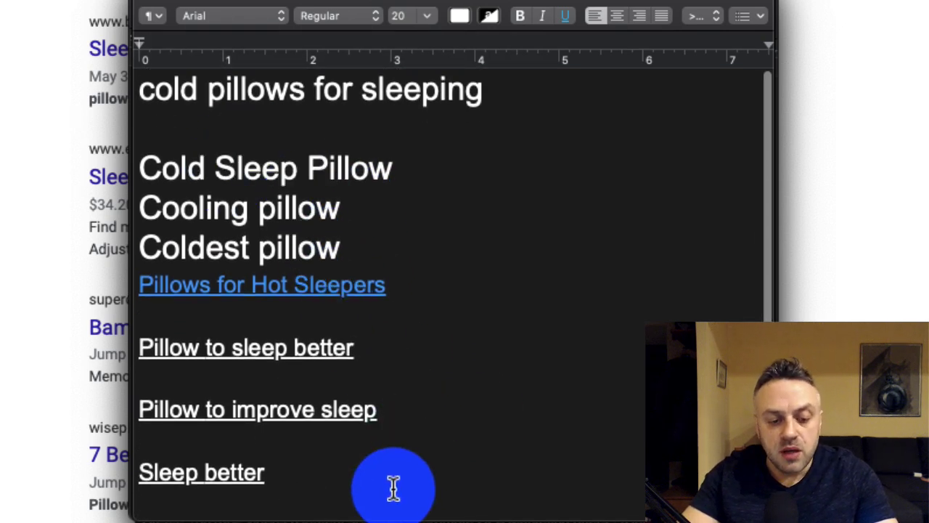
pyautogui.scroll(-3, 394, 488)
pyautogui.moveTo(355, 481); pyautogui.dragTo(312, 125)
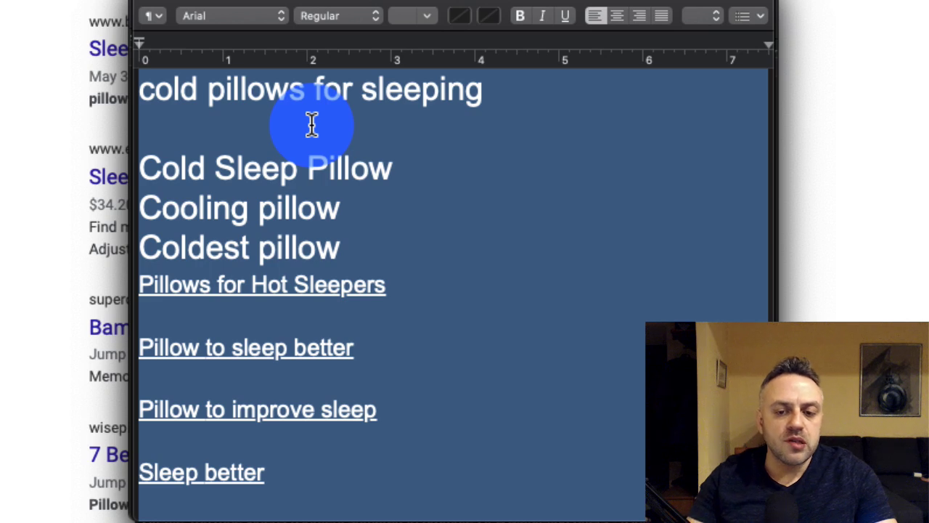
# Switch back to Google, search for "sleep pillow" without quotation marks and look through the results
pyautogui.press('super+Tab')
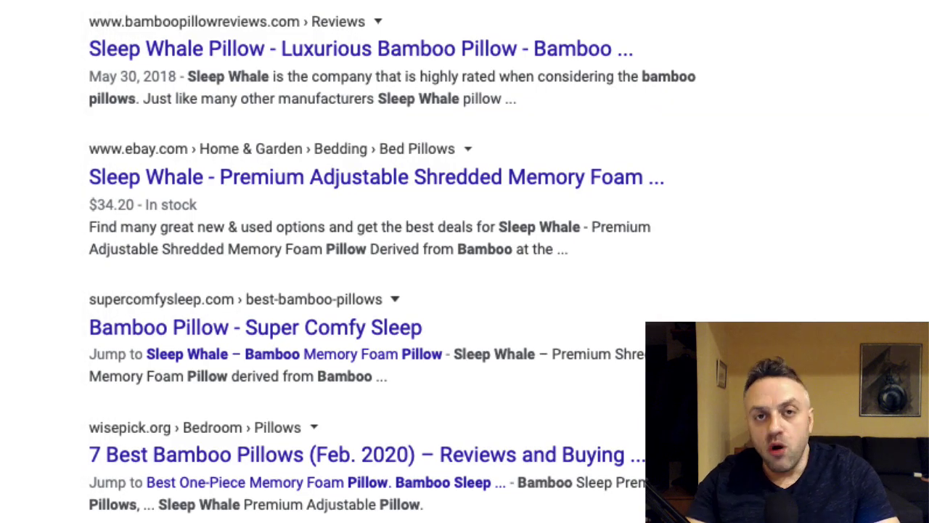
pyautogui.scroll(10, 535, 12)
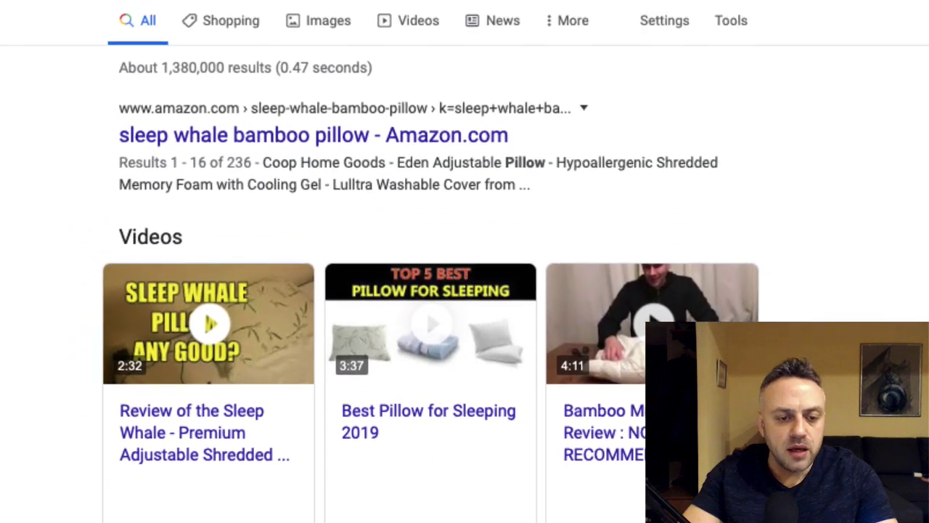
pyautogui.click(407, 25)
pyautogui.press('super+a')
pyautogui.write('sle')
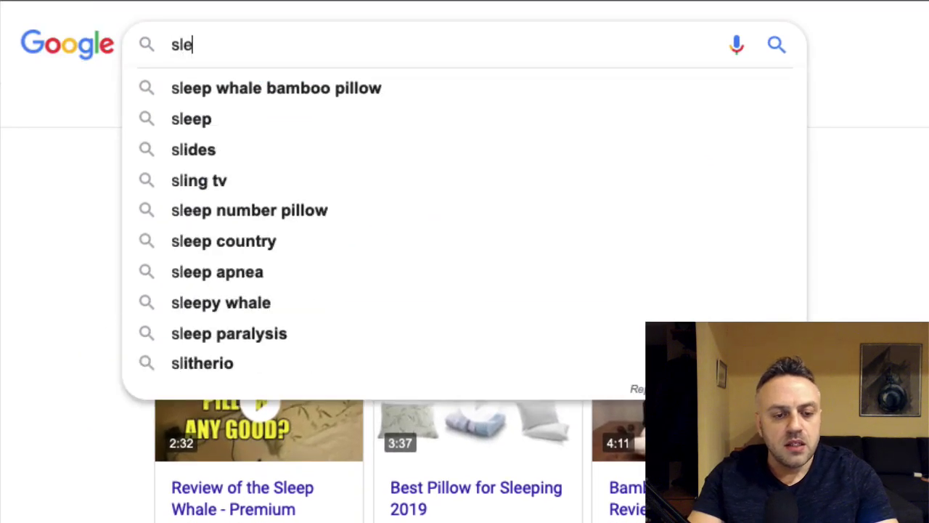
pyautogui.write('ep illo')
pyautogui.press('BackSpace')
pyautogui.press('BackSpace')
pyautogui.press('BackSpace')
pyautogui.press('BackSpace')
pyautogui.write('pi')
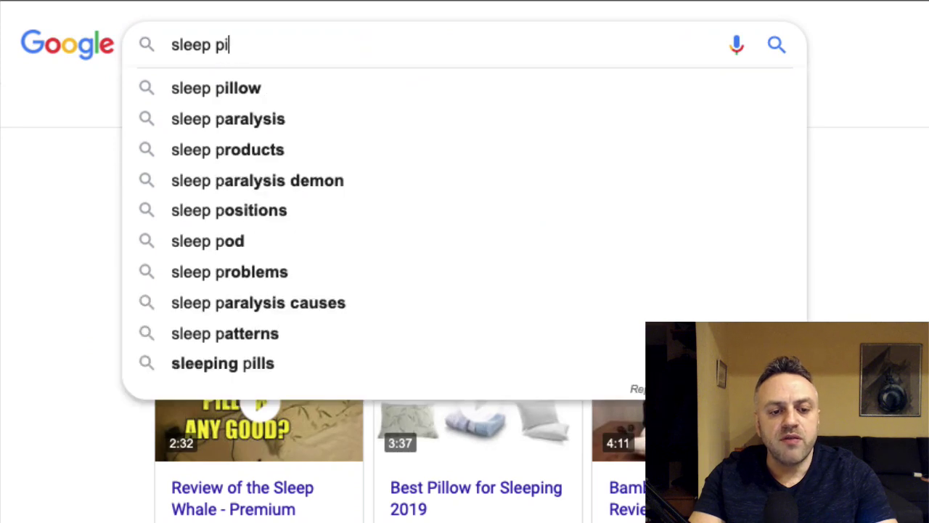
pyautogui.write('llow')
pyautogui.press('Return')
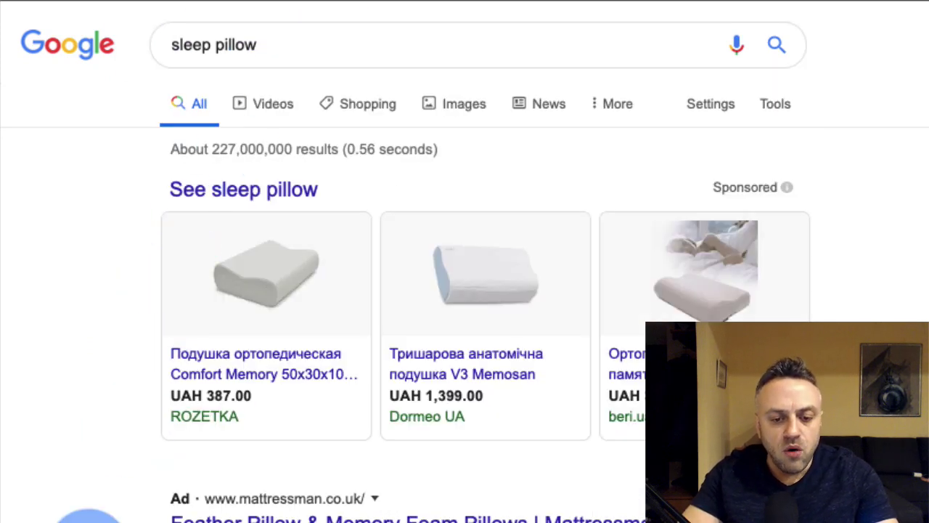
pyautogui.scroll(-7, 89, 520)
pyautogui.scroll(-5, 89, 508)
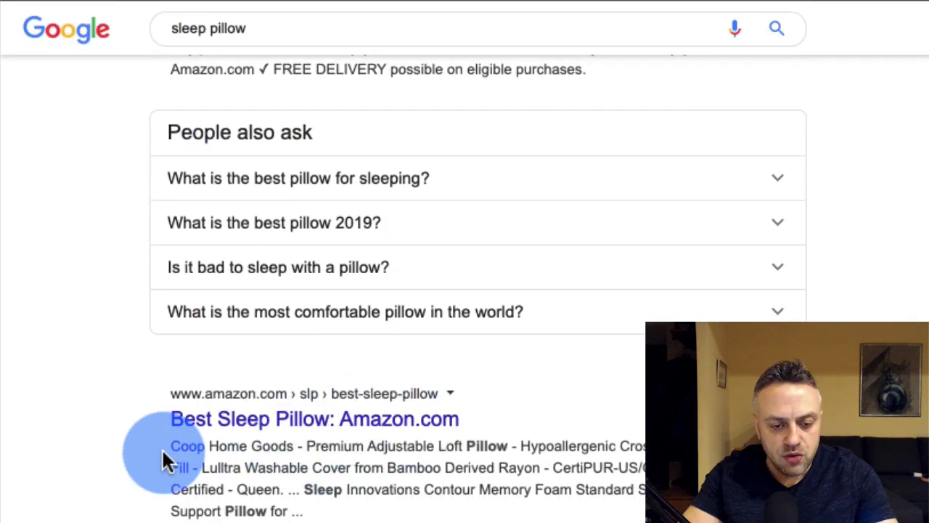
# Put the query sleep pillow in quotation marks, run it as a phrase search and look through the results
pyautogui.scroll(15, 167, 460)
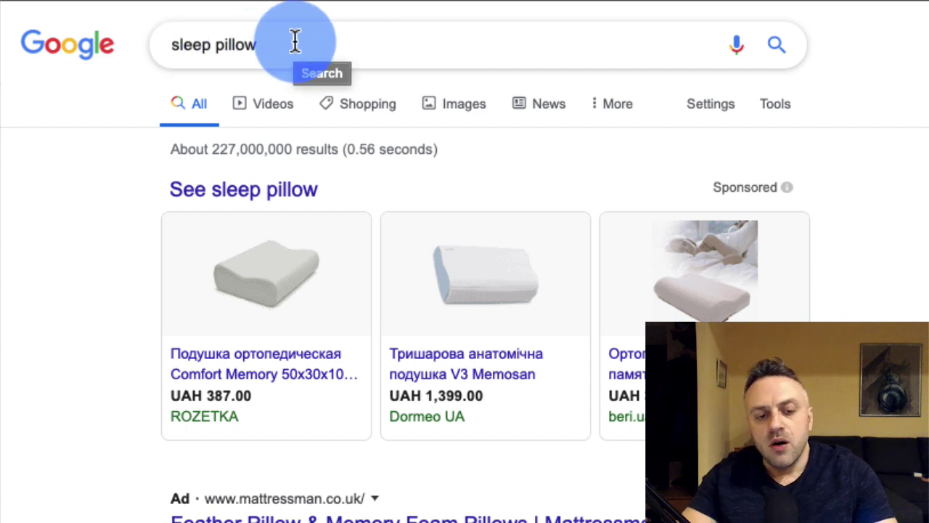
pyautogui.click(295, 41)
pyautogui.write('"')
pyautogui.write('"')
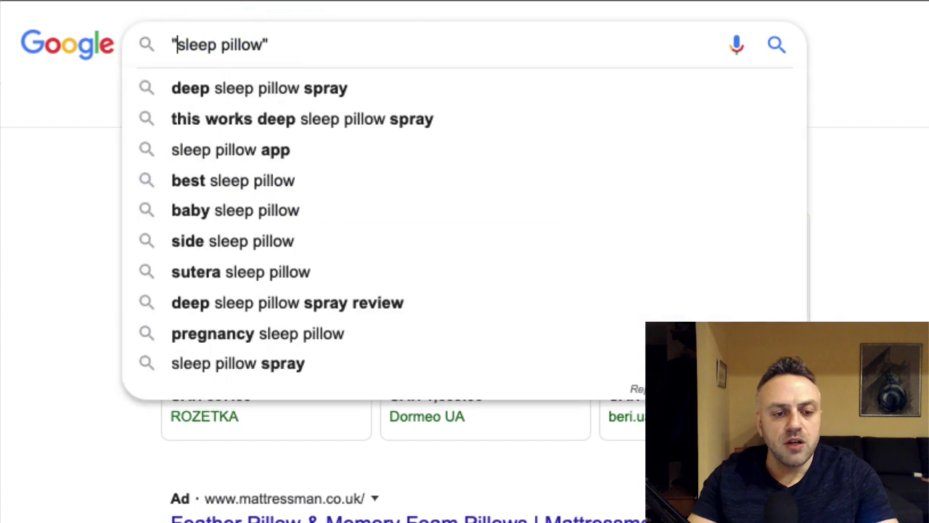
pyautogui.press('Return')
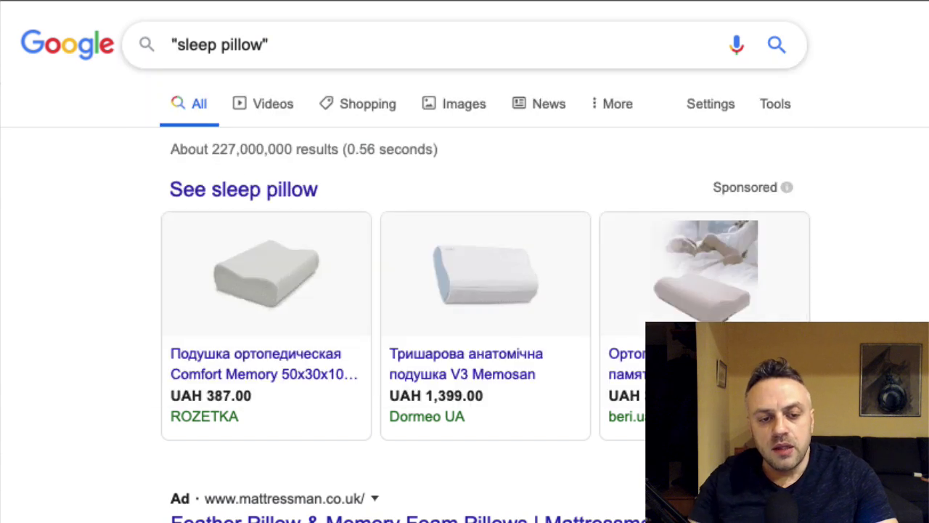
pyautogui.scroll(-5, 101, 508)
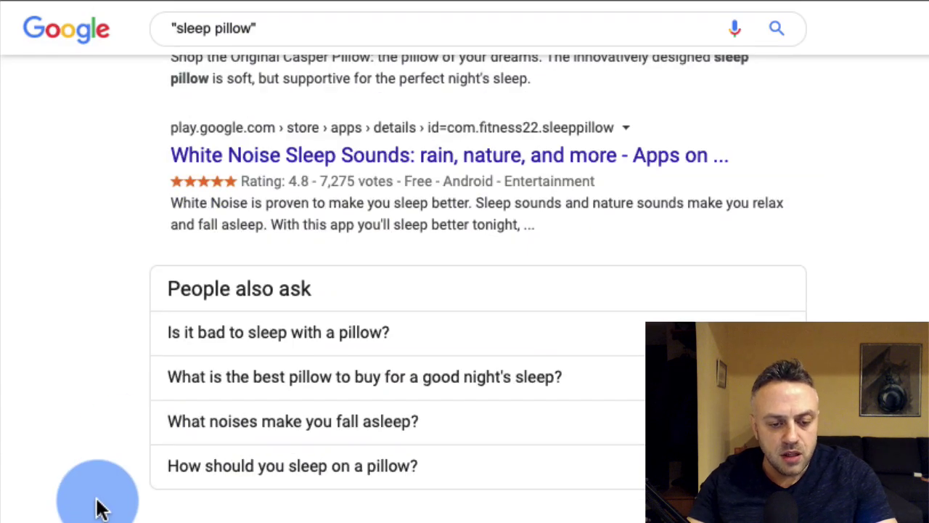
pyautogui.scroll(-2, 101, 508)
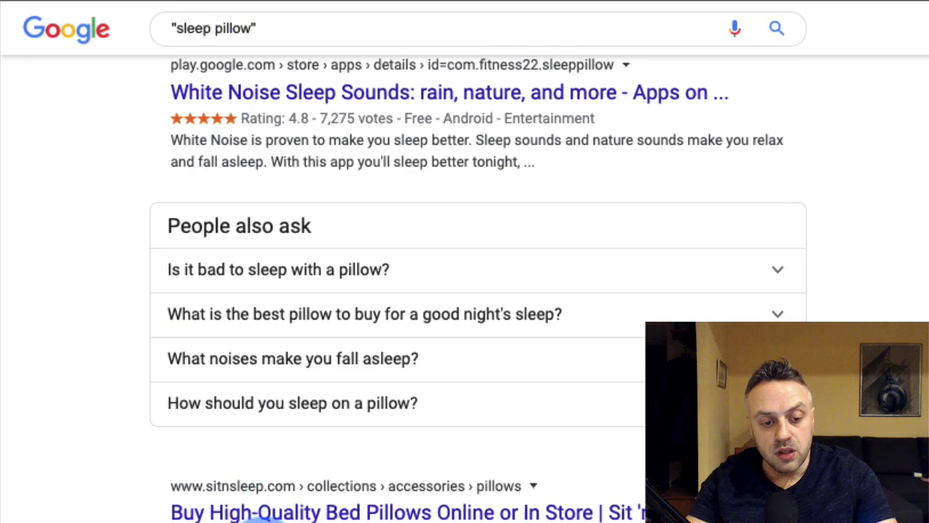
# Replace the quotation marks with square brackets, search for [sleep pillow] and look through the results
pyautogui.scroll(10, 464, 268)
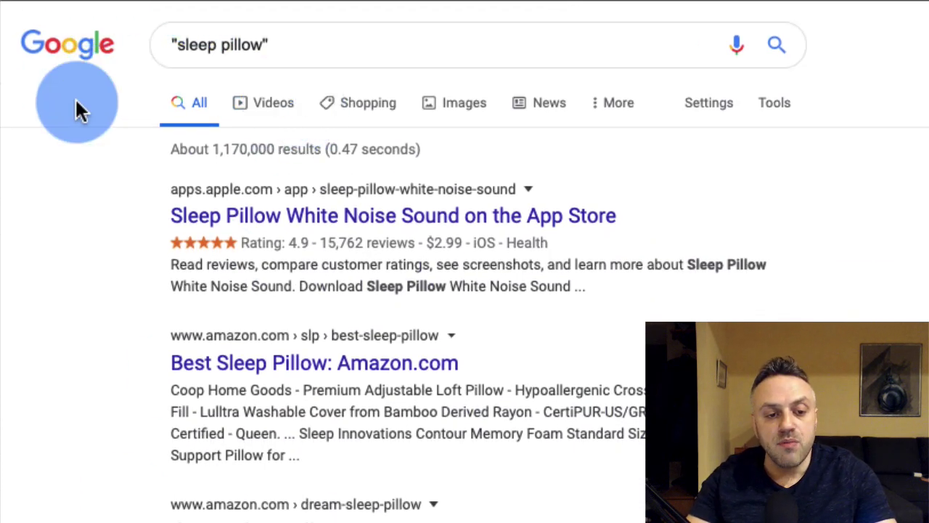
pyautogui.click(297, 47)
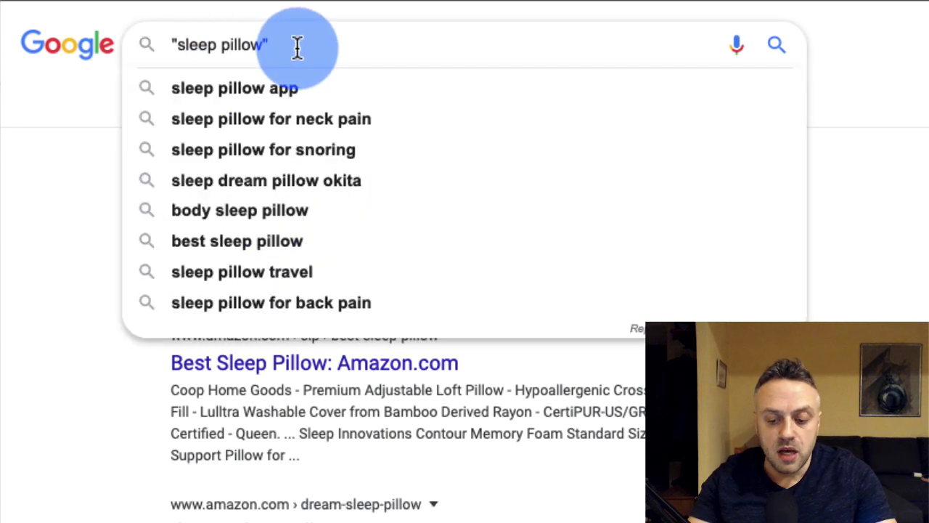
pyautogui.press('BackSpace')
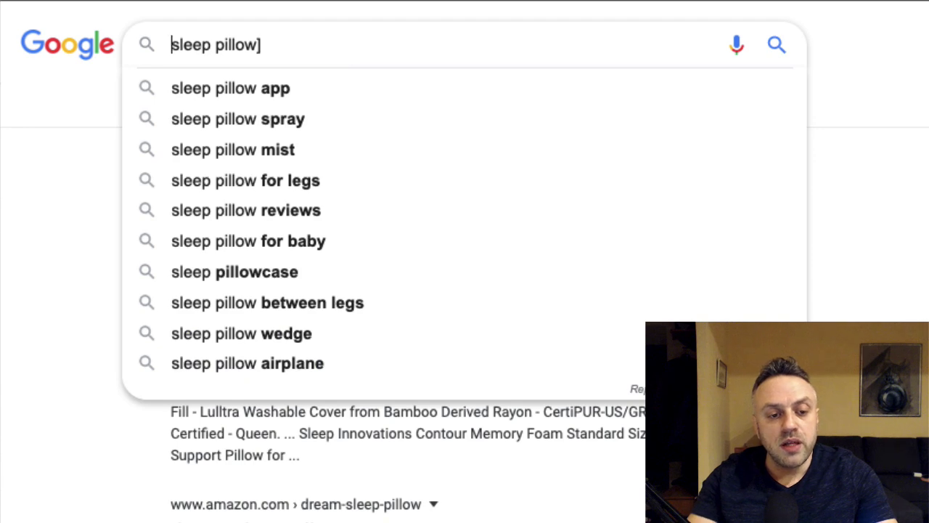
pyautogui.write('[')
pyautogui.press('Return')
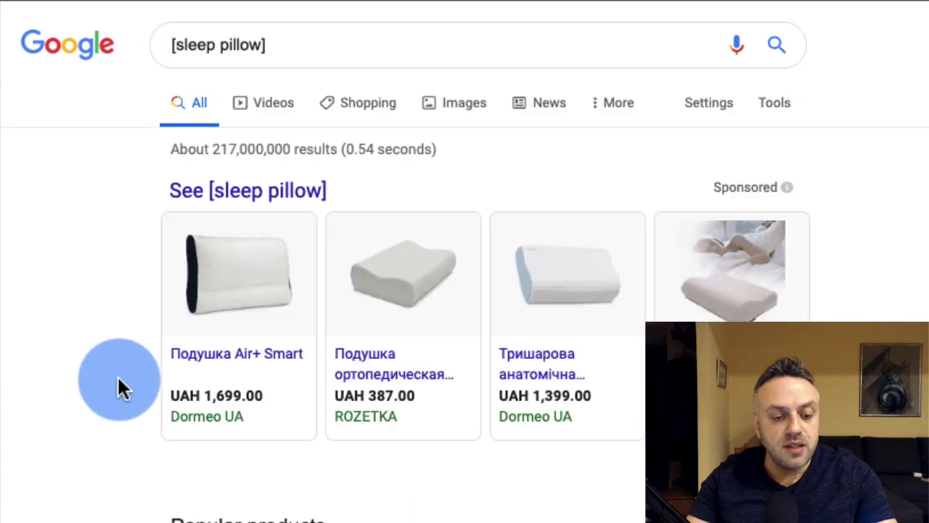
pyautogui.scroll(-10, 120, 388)
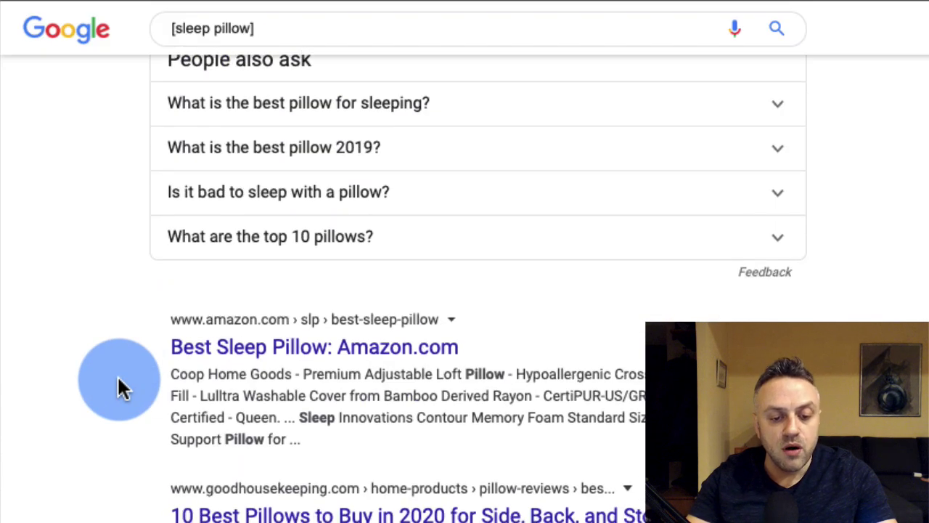
pyautogui.scroll(10, 120, 388)
pyautogui.click(296, 44)
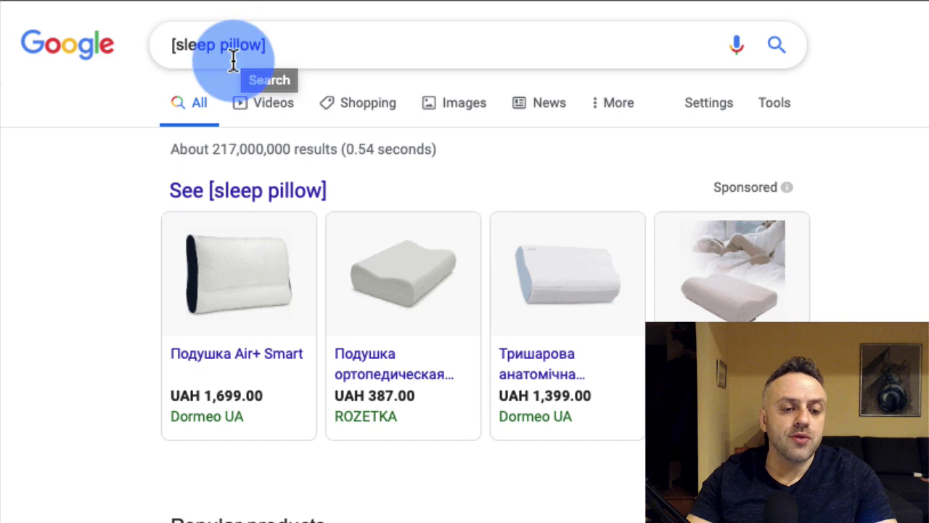
pyautogui.scroll(2, 51, 456)
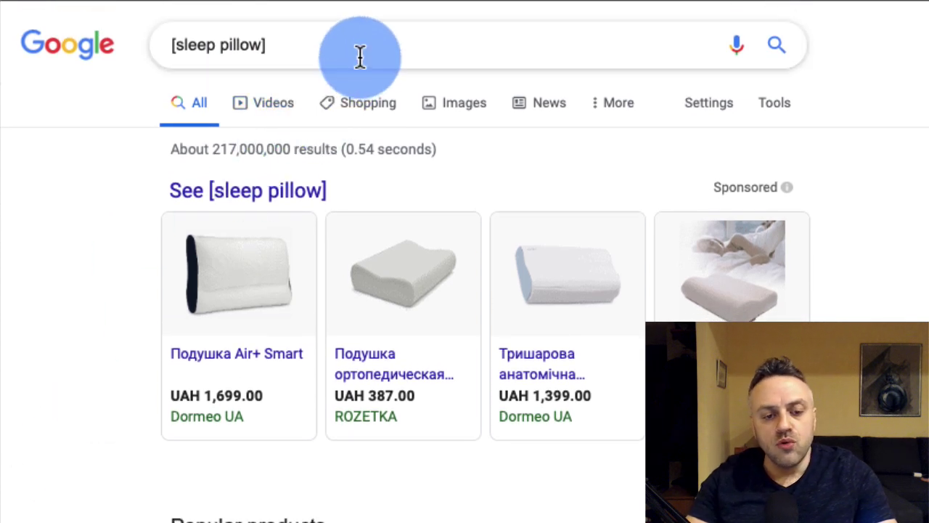
# Bring up the Bing results for "adwords match type tool" and open the Keywords Toaster wrapper
pyautogui.click(398, 51)
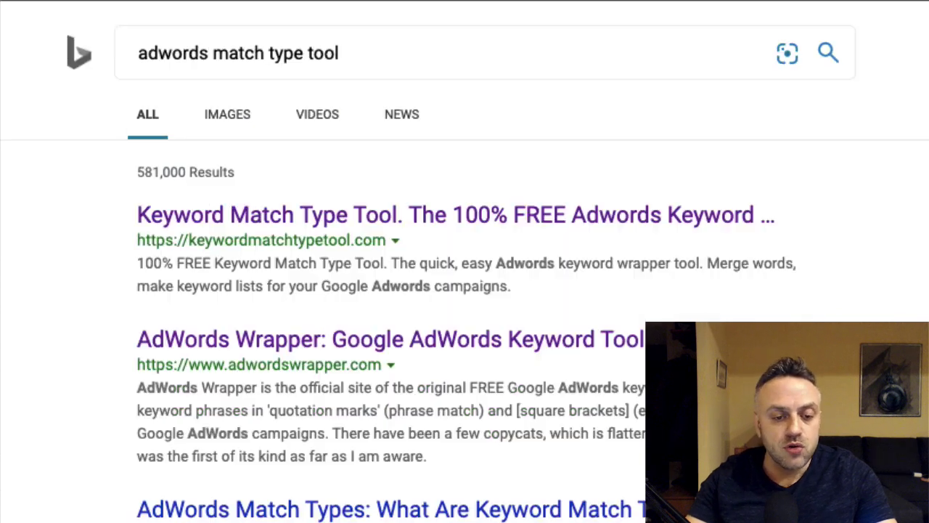
pyautogui.click(161, 71)
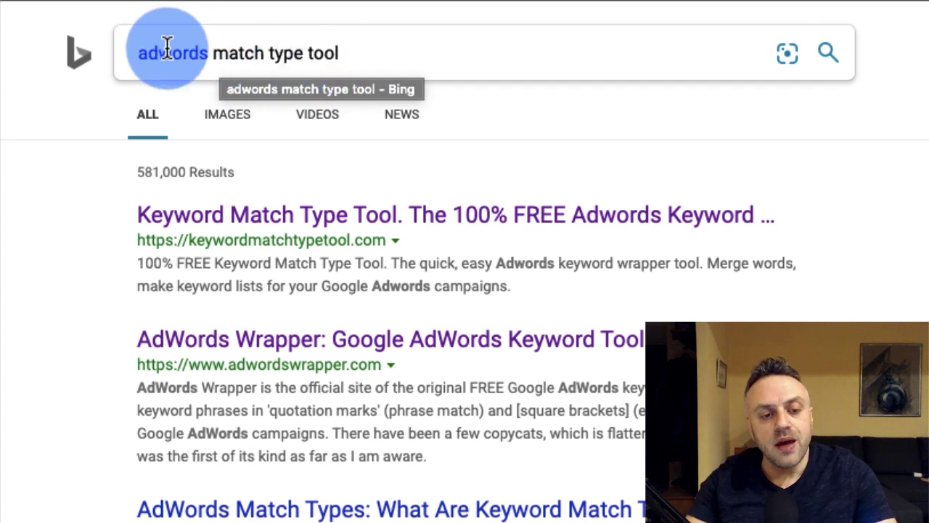
pyautogui.click(377, 49)
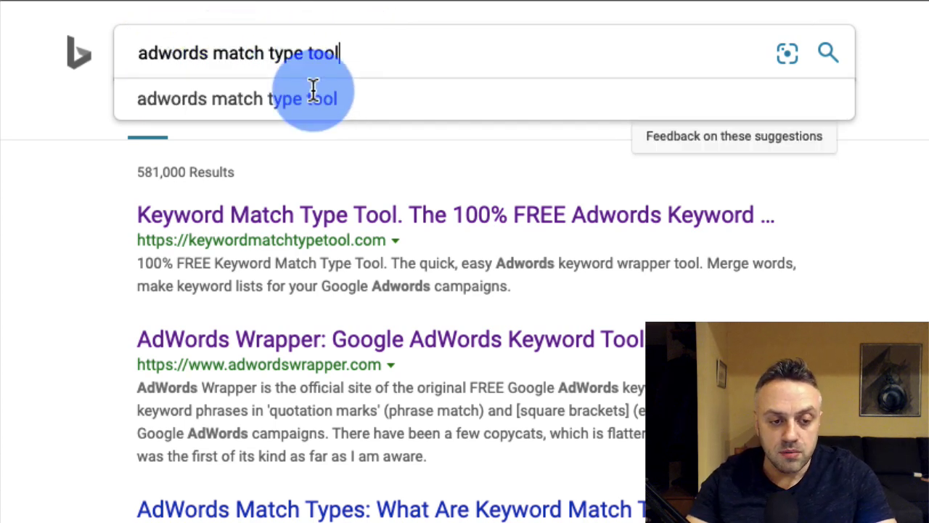
pyautogui.click(17, 311)
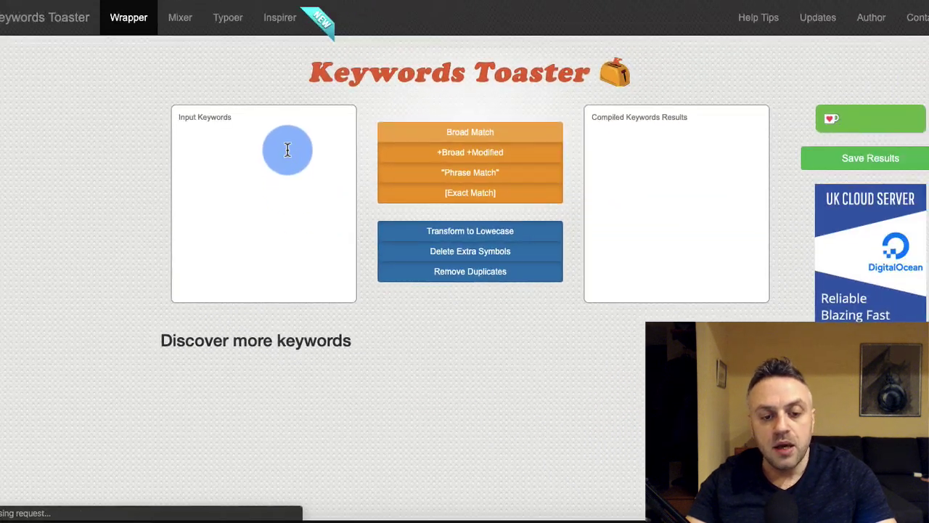
# Copy the keyword list from TextEdit and paste it into the Input Keywords box of Keywords Toaster
pyautogui.click(223, 118)
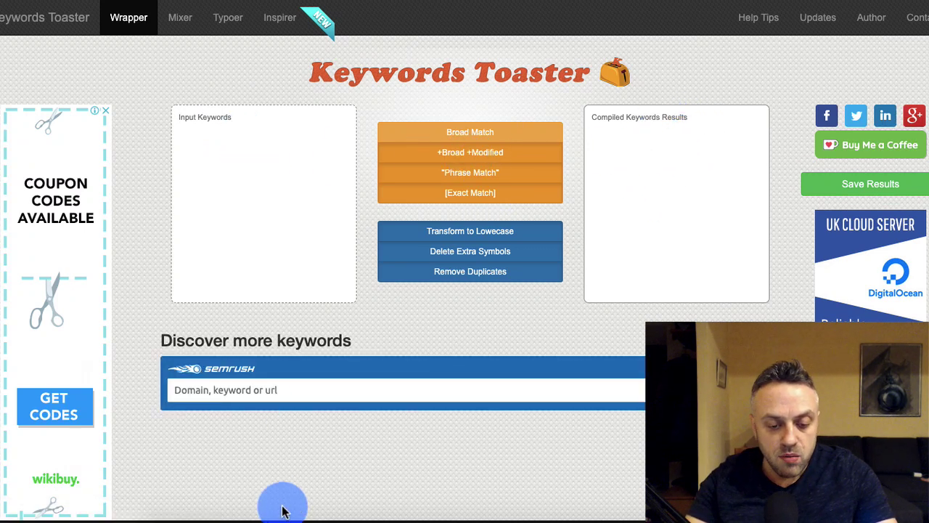
pyautogui.click(349, 520)
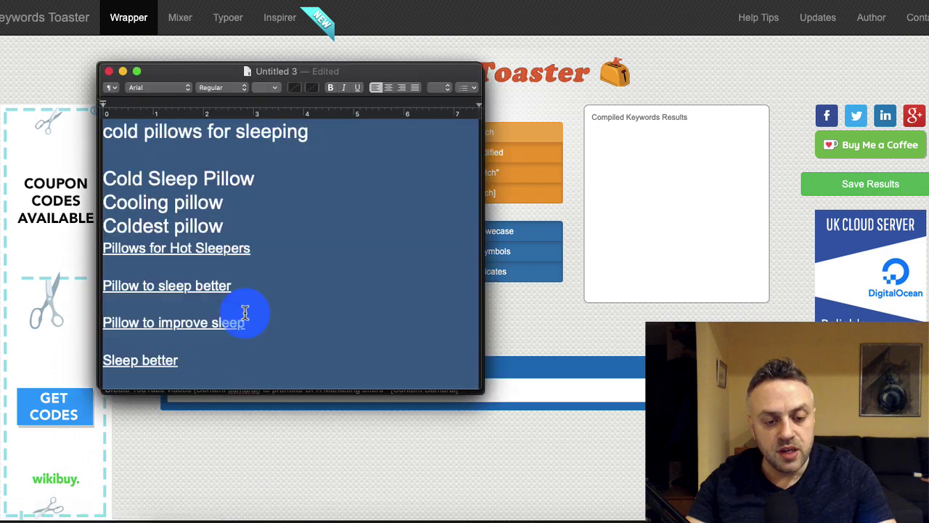
pyautogui.press('super+c')
pyautogui.press('super+Tab')
pyautogui.click(239, 193)
pyautogui.press('super+v')
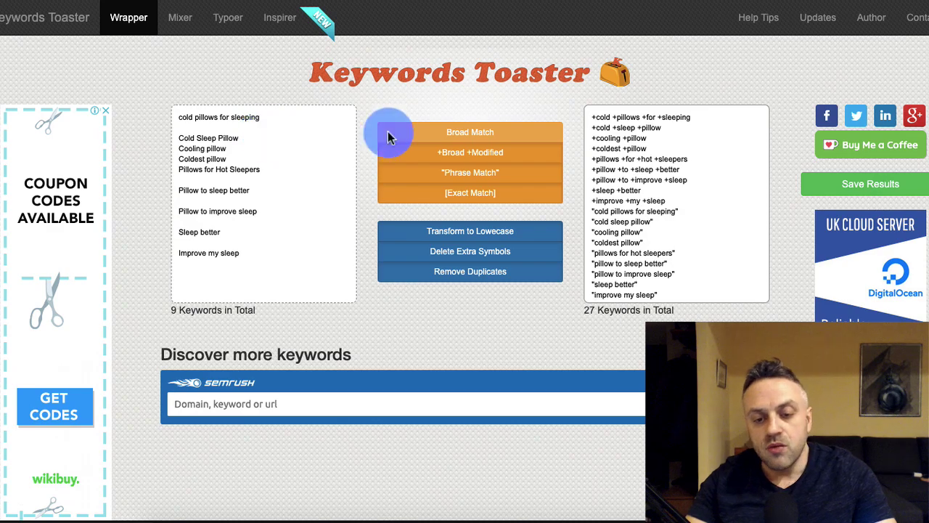
# Switch off modified broad and exact match to preview phrase match alone, and turn exact match back on
pyautogui.click(482, 160)
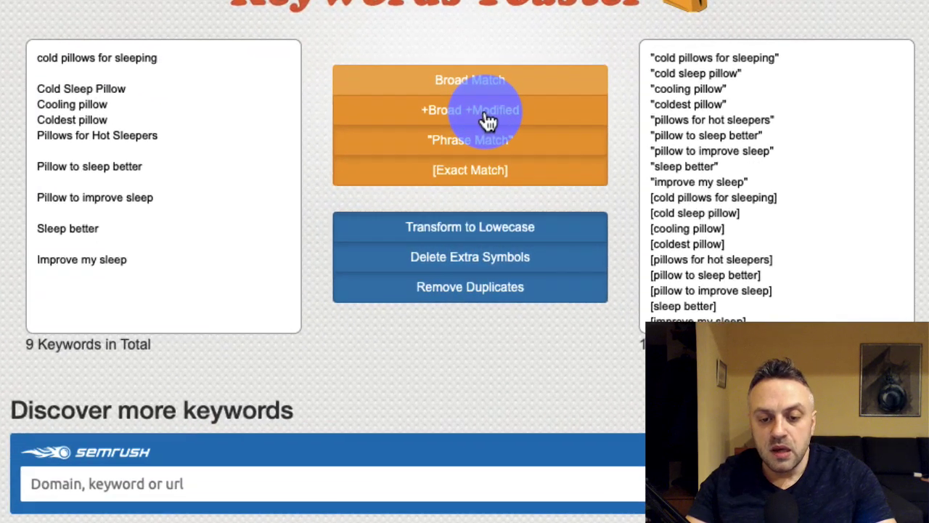
pyautogui.click(470, 197)
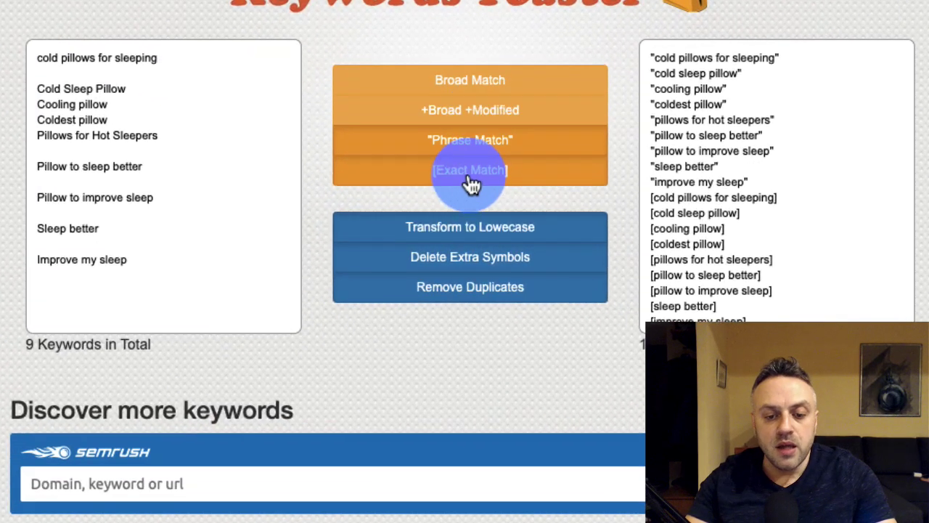
pyautogui.click(476, 182)
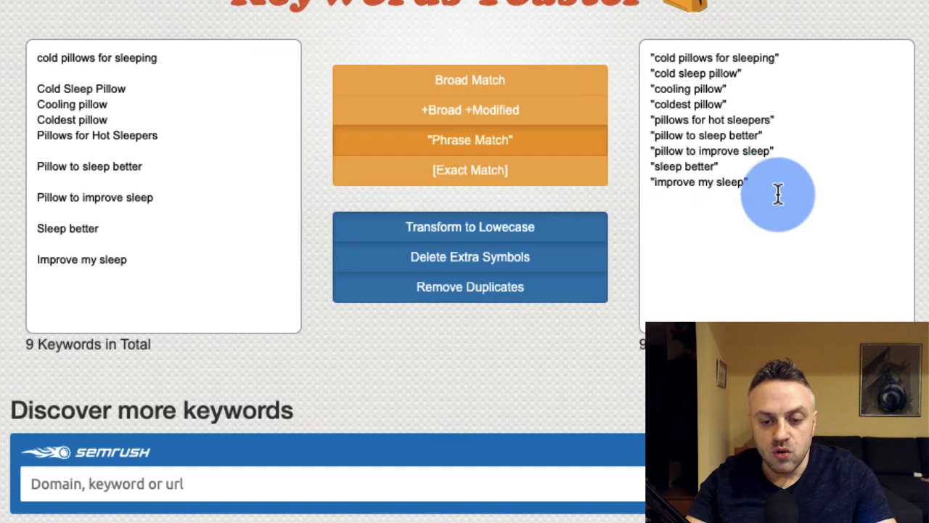
pyautogui.click(496, 182)
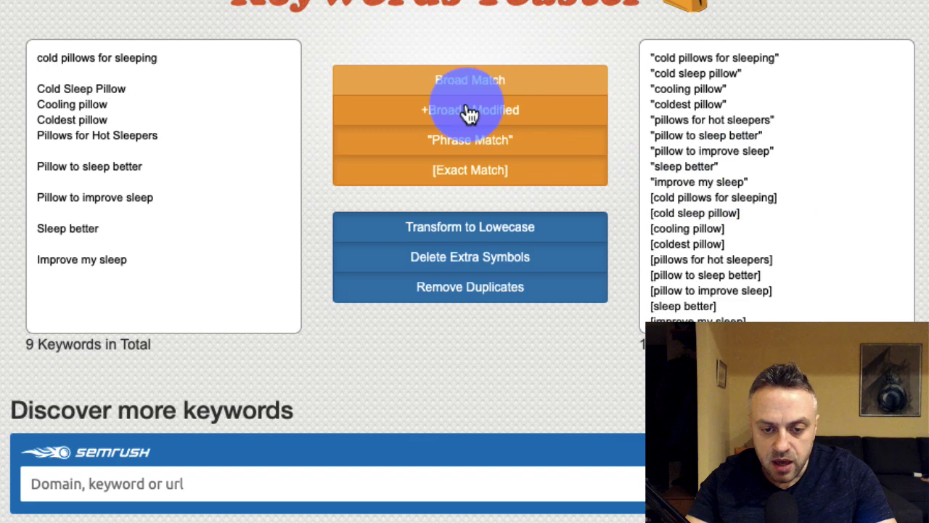
# Compile the keywords as modified broad and exact match only, after trying plain broad match and removing phrase match
pyautogui.click(484, 88)
pyautogui.click(484, 88)
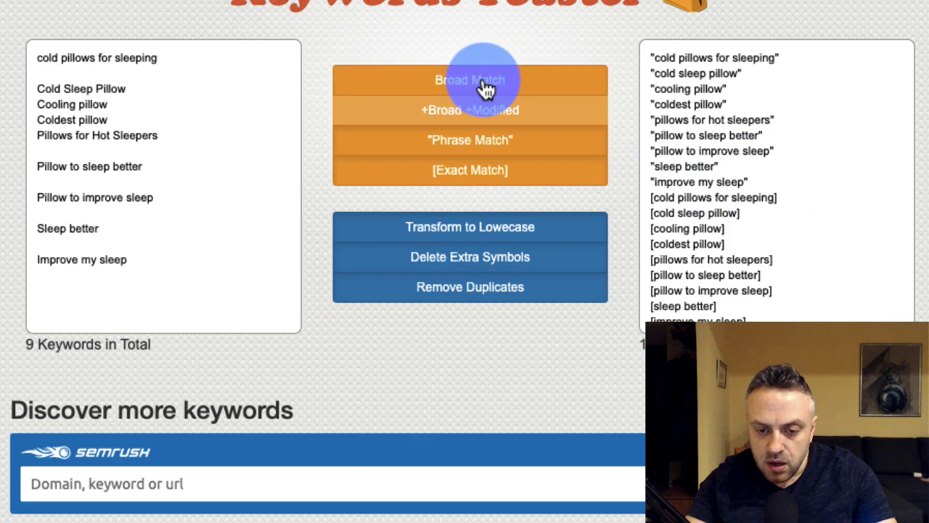
pyautogui.click(481, 120)
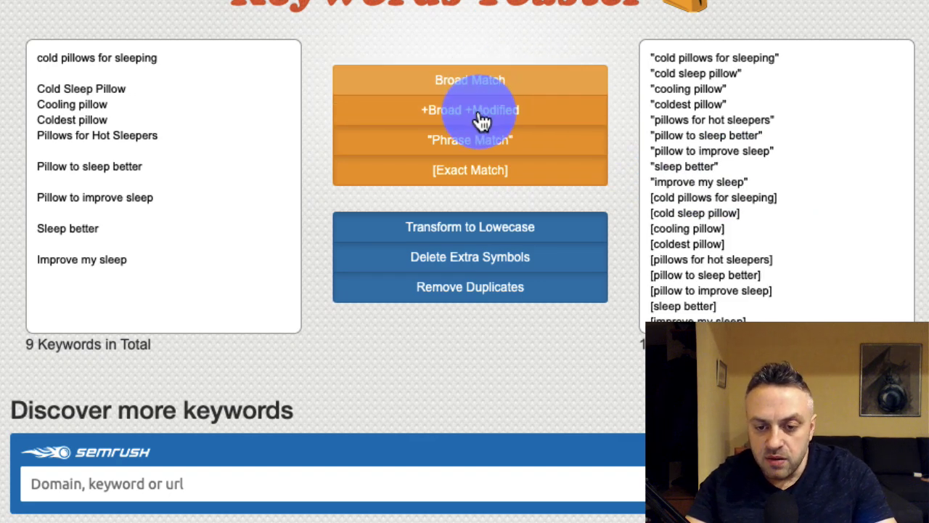
pyautogui.click(488, 88)
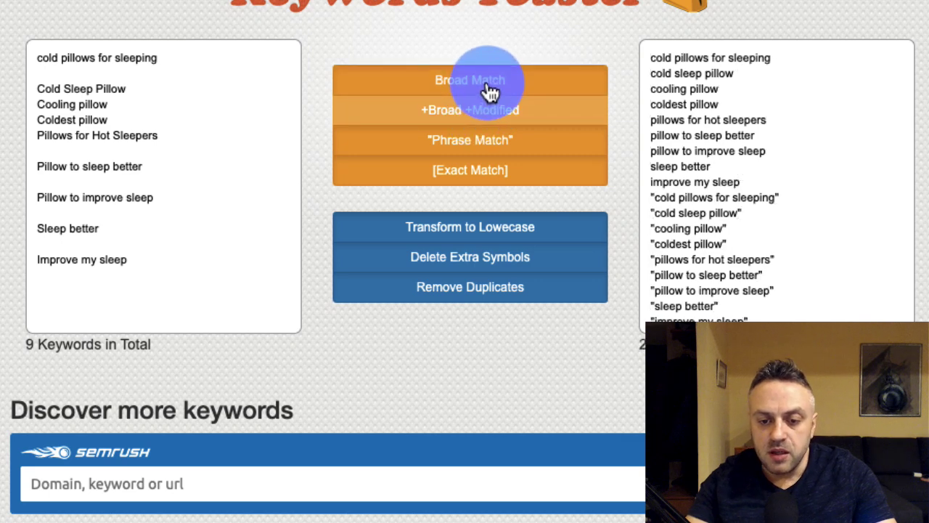
pyautogui.click(488, 89)
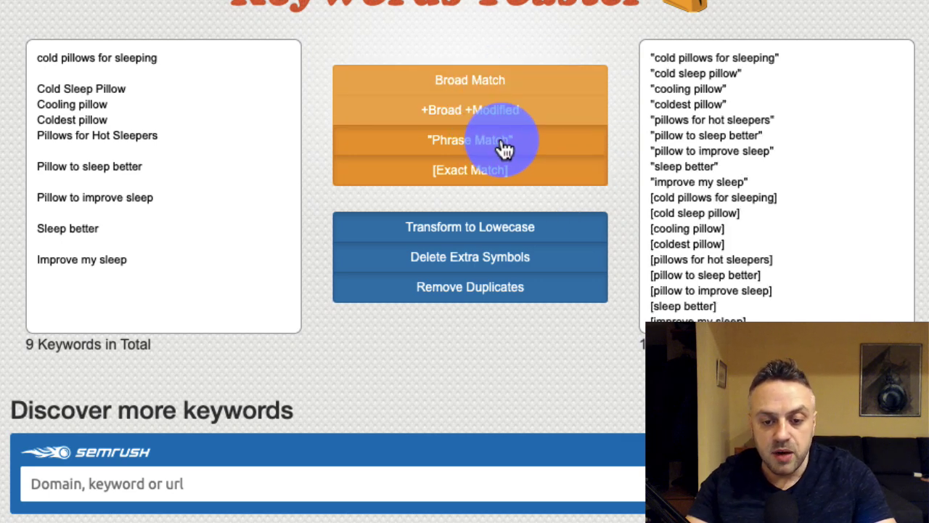
pyautogui.click(504, 147)
pyautogui.click(490, 109)
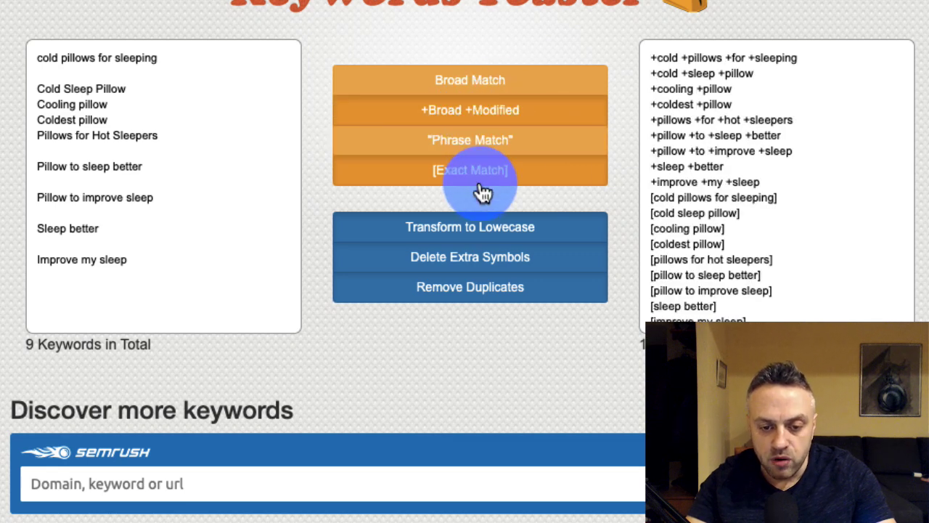
# Transfer the compiled modified broad and exact match keywords into the ad group's keyword box in Microsoft Advertising
pyautogui.click(647, 81)
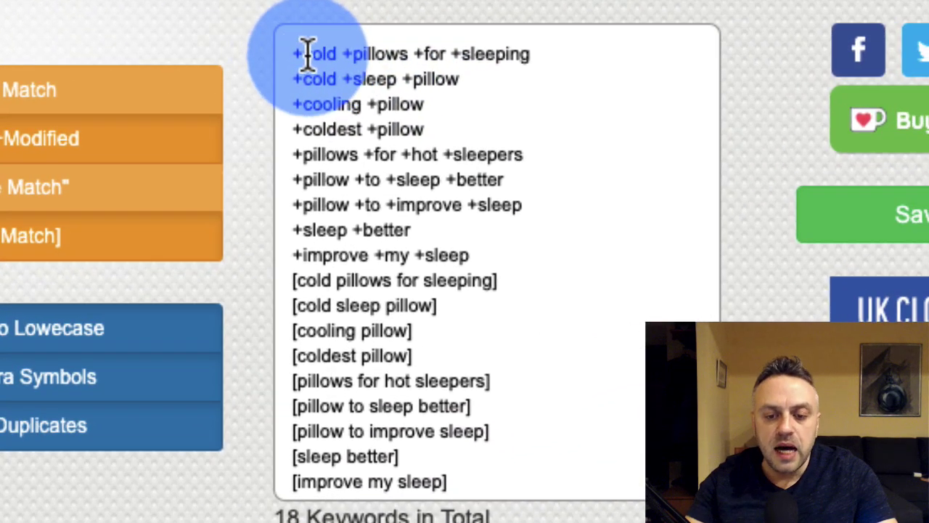
pyautogui.click(640, 57)
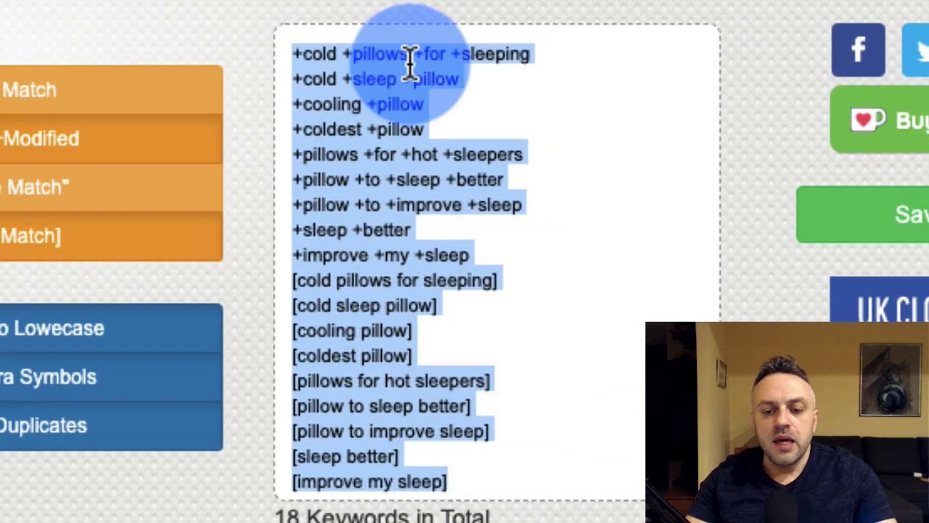
pyautogui.click(570, 51)
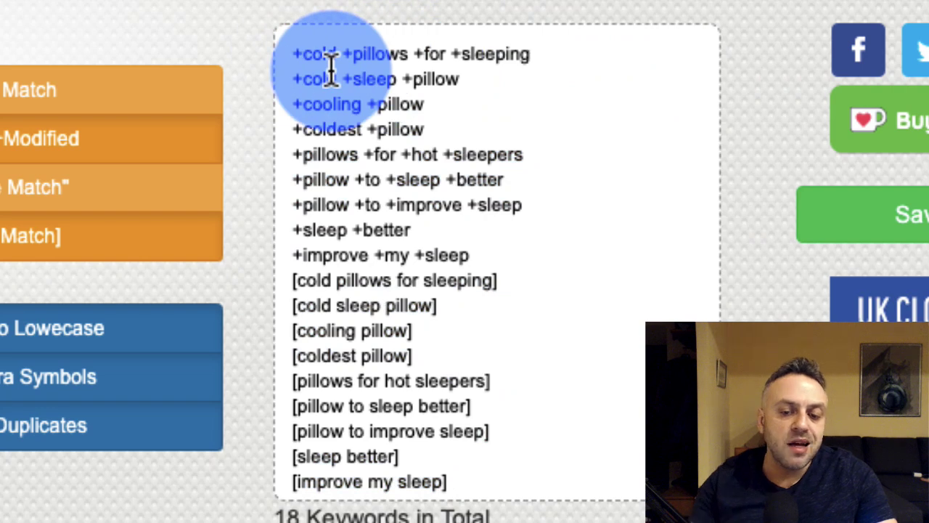
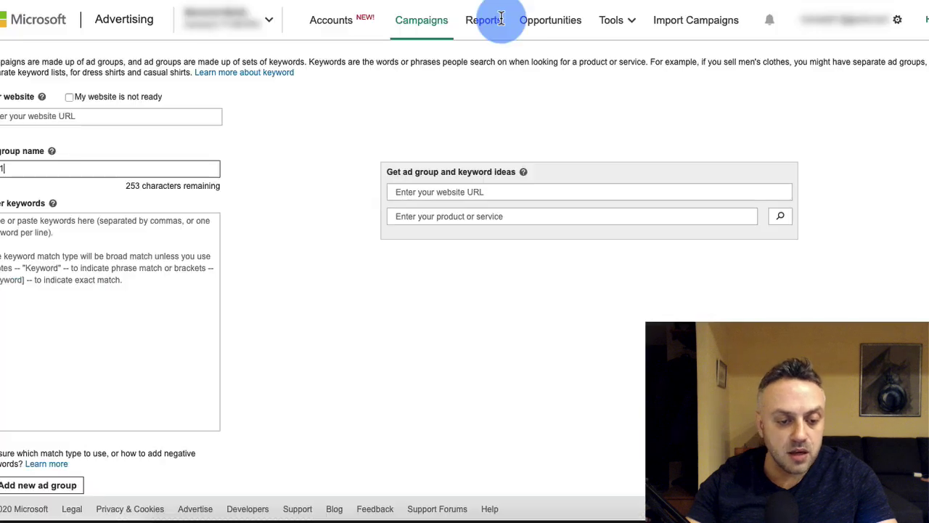
pyautogui.click(119, 246)
pyautogui.write('+cold +pillows +for +sleeping +cold +sleep +pillow +cooling +pillow +coldest +pillow +pillows +for +hot +sleepers +pillow +to +sleep +better +pillow +to +improve +sleep +sleep +better +improve +my +sleep [cold pillows for sleeping] [cold sleep pillow] [cooling pillow] [coldest pillow] [pillows for hot sleepers] [pillow to sleep better] [pillow to improve sleep] [sleep better] [improve my sleep]')
pyautogui.click(53, 290)
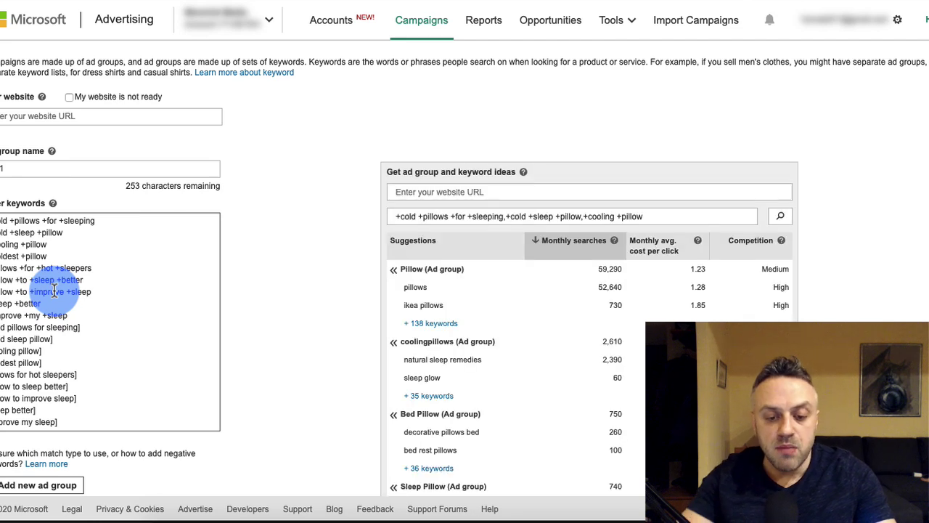
# Review the ad group's keywords, highlighting the first modified broad keyword, the first exact match keyword and the whole exact match block
pyautogui.click(134, 262)
pyautogui.moveTo(116, 220); pyautogui.dragTo(16, 221)
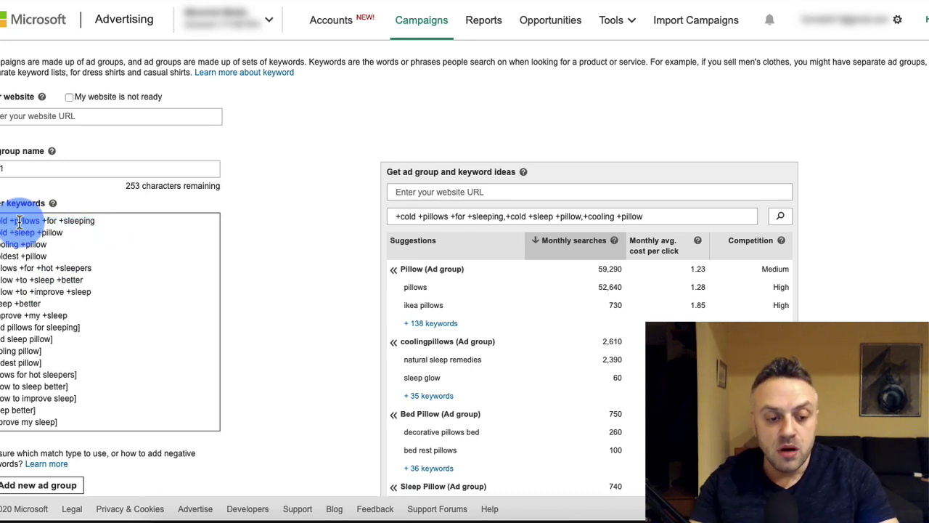
pyautogui.click(140, 332)
pyautogui.moveTo(124, 326); pyautogui.dragTo(1, 328)
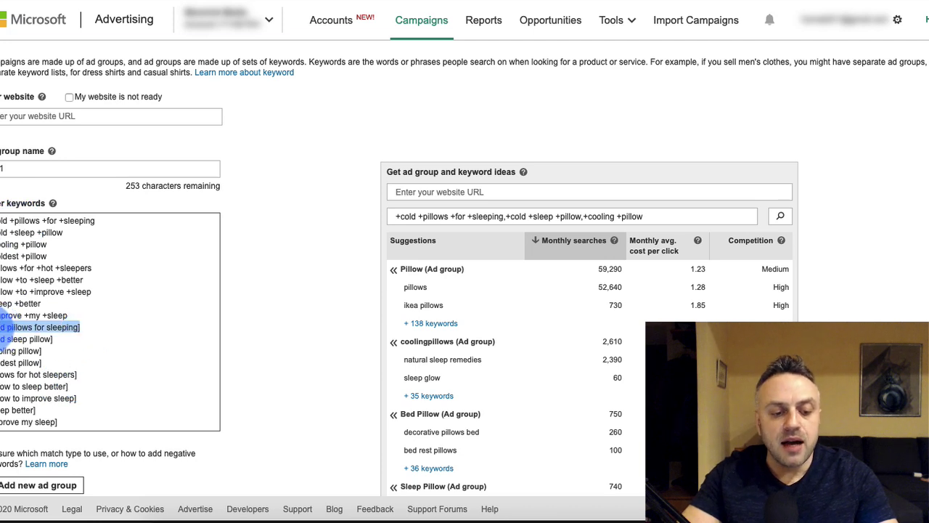
pyautogui.click(2, 326)
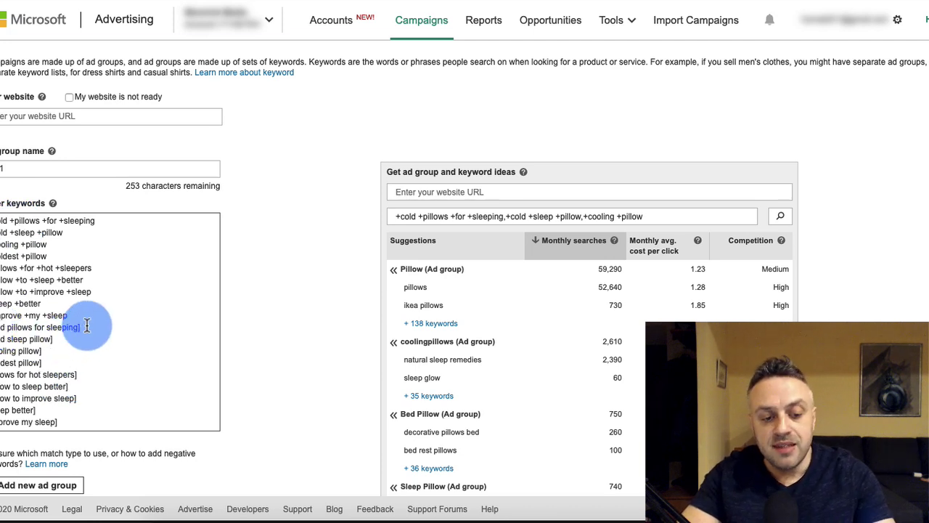
pyautogui.moveTo(3, 328); pyautogui.dragTo(63, 425)
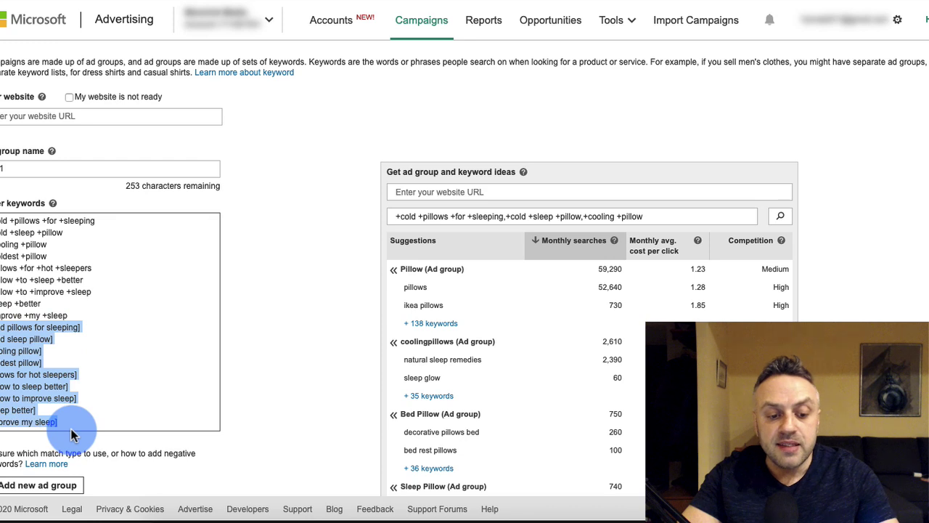
pyautogui.click(80, 427)
pyautogui.click(125, 320)
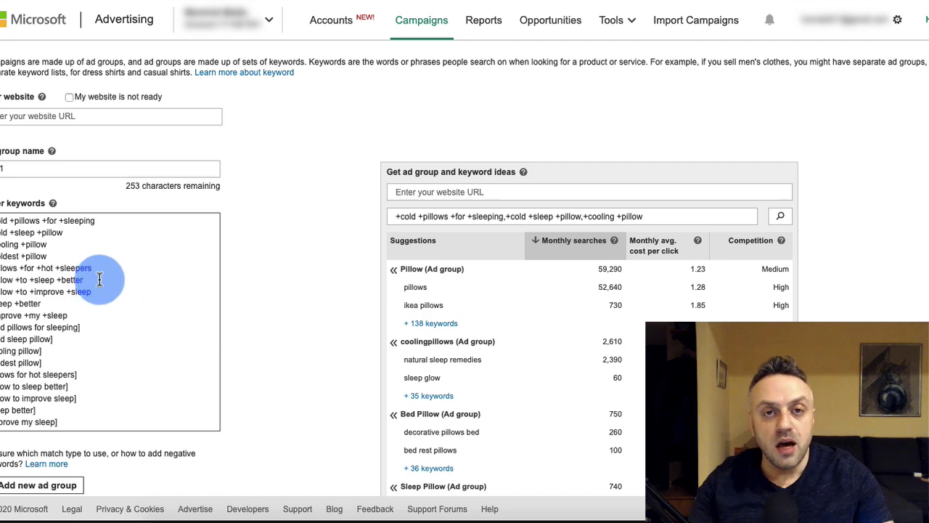
pyautogui.moveTo(82, 328); pyautogui.dragTo(1, 327)
pyautogui.click(8, 327)
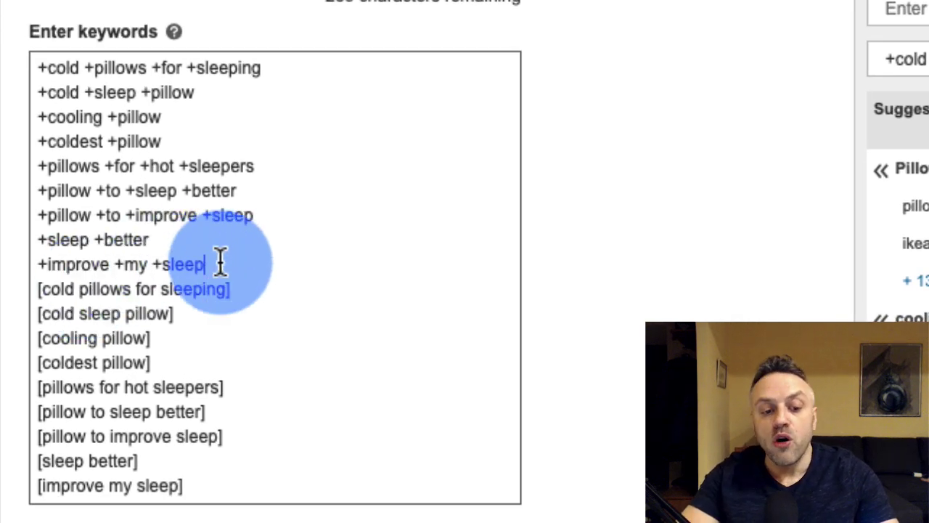
# Compare the modified broad block with the exact match block by highlighting each, and look over the rest of the ad group form
pyautogui.moveTo(220, 264); pyautogui.dragTo(41, 69)
pyautogui.click(185, 165)
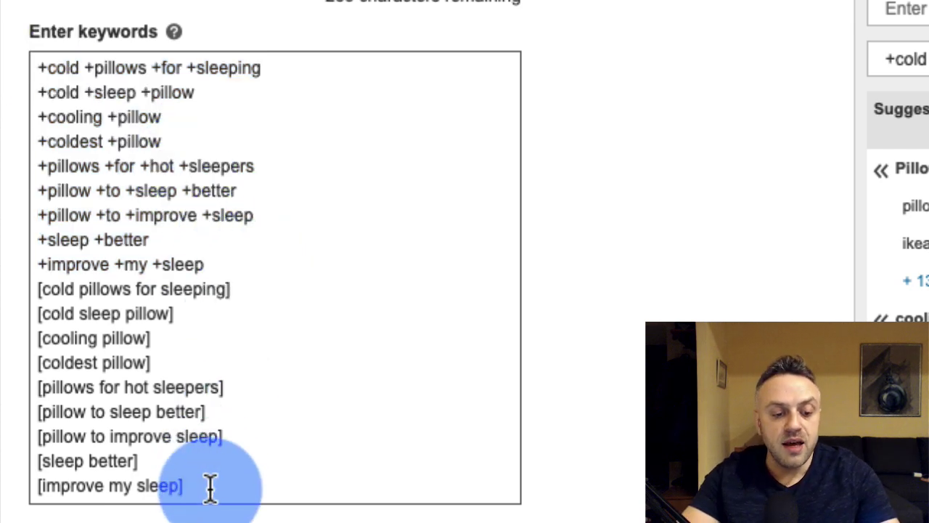
pyautogui.moveTo(210, 486); pyautogui.dragTo(40, 294)
pyautogui.click(83, 289)
pyautogui.click(180, 289)
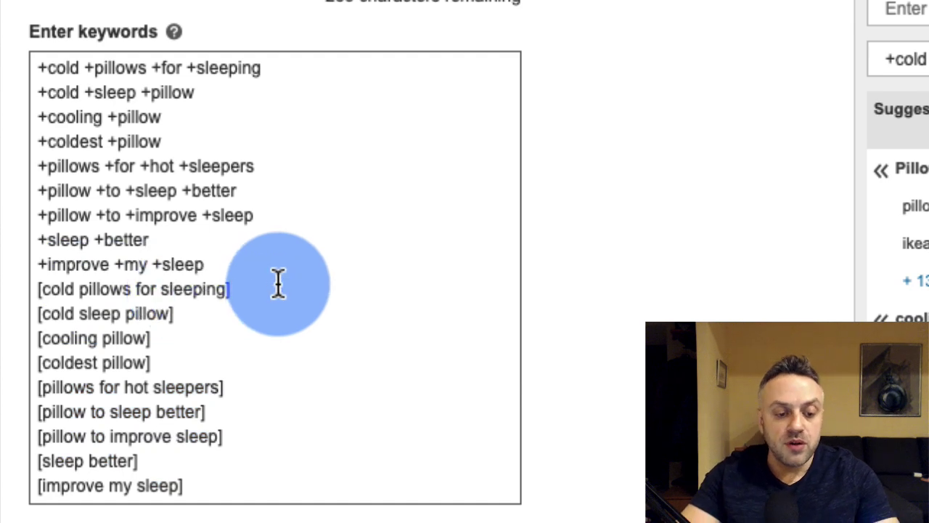
pyautogui.doubleClick(181, 264)
pyautogui.moveTo(124, 232); pyautogui.dragTo(1, 62)
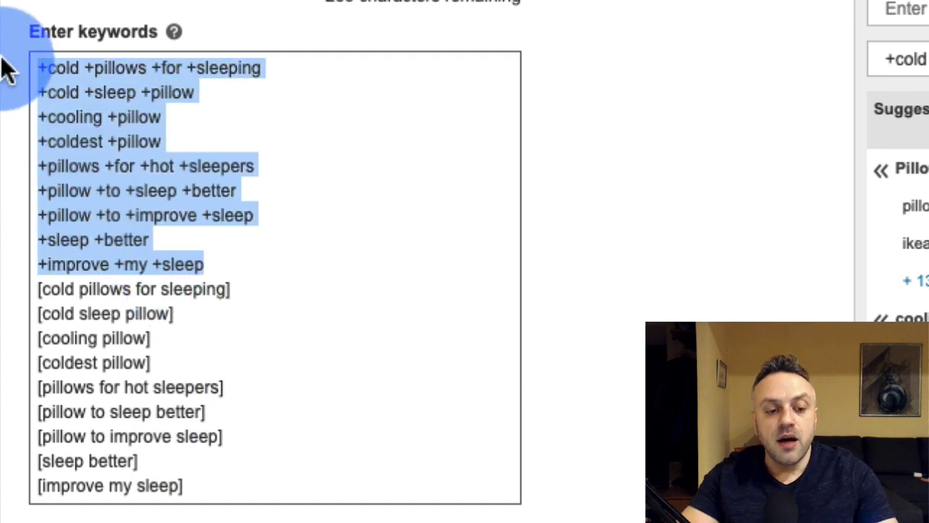
pyautogui.click(136, 92)
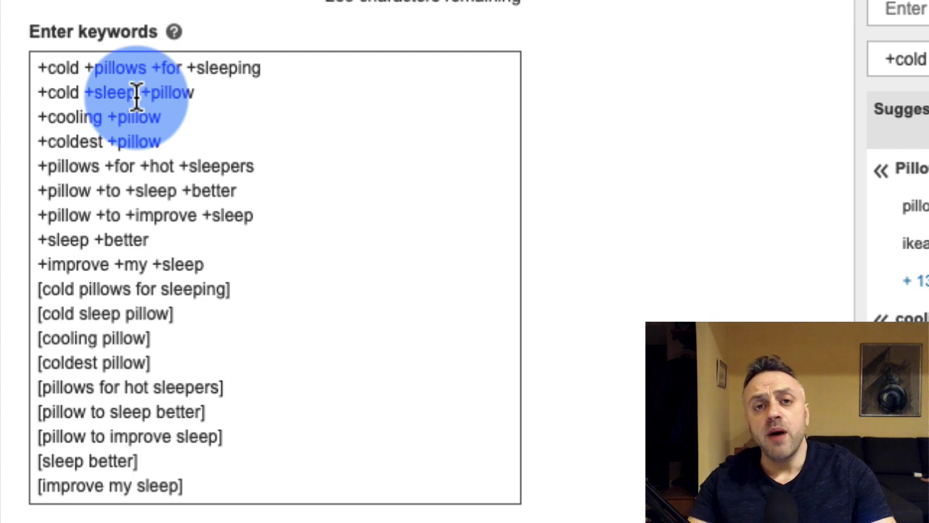
pyautogui.moveTo(269, 71); pyautogui.dragTo(36, 64)
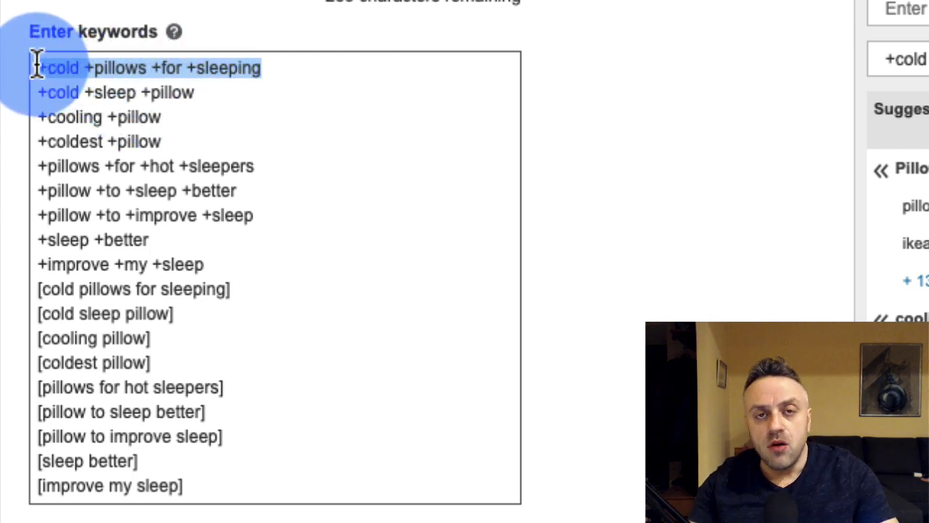
pyautogui.click(321, 120)
pyautogui.scroll(-5, 686, 184)
pyautogui.scroll(3, 686, 183)
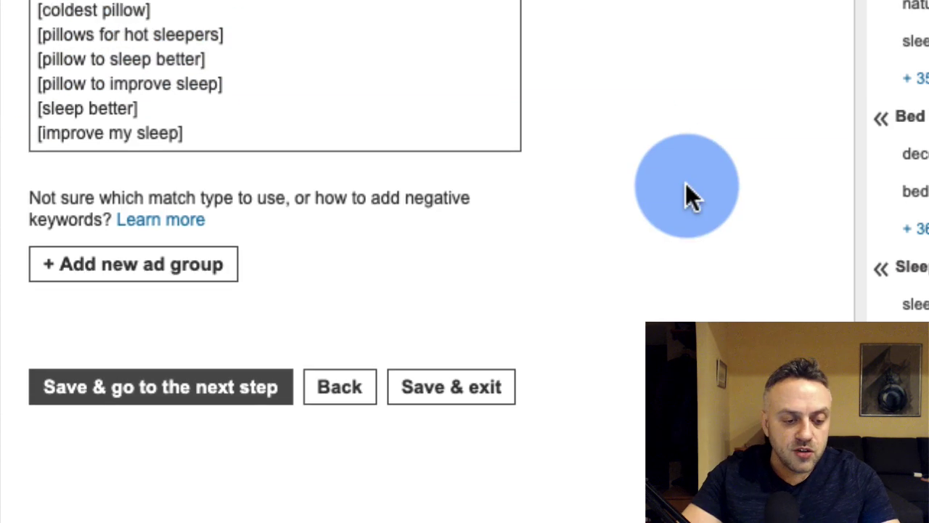
# Review the AG1 keyword list and the suggested ad groups, examining their monthly searches, average cost per click and competition
pyautogui.scroll(-2, 686, 183)
pyautogui.scroll(6, 758, 42)
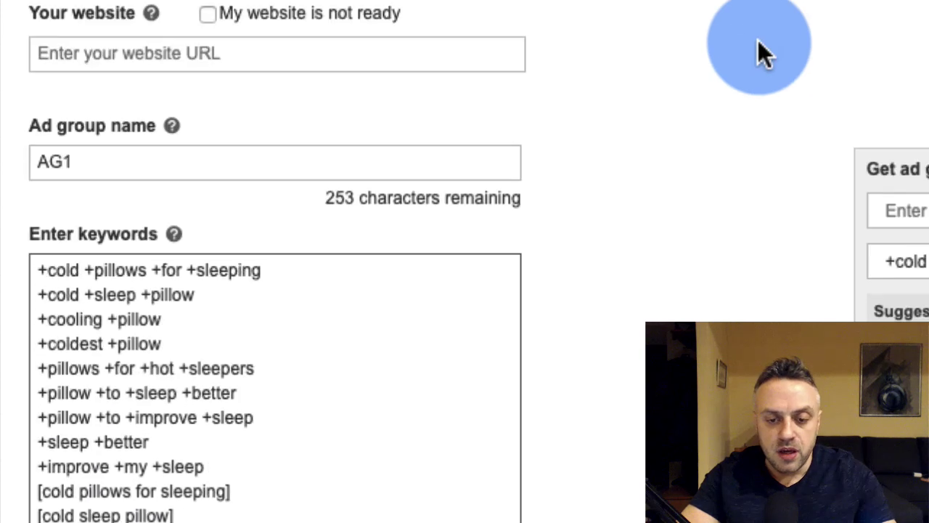
pyautogui.scroll(-1, 758, 43)
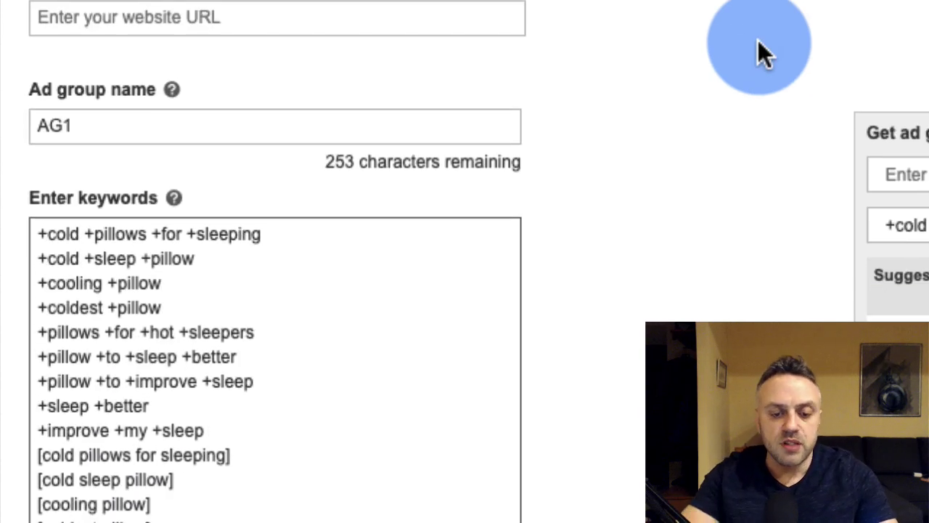
pyautogui.scroll(-2, 767, 208)
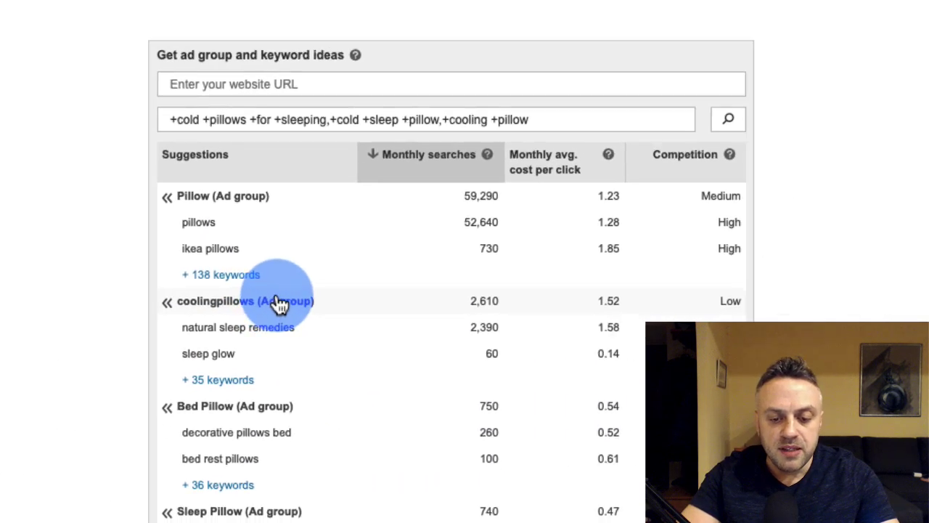
pyautogui.scroll(-2, 60, 276)
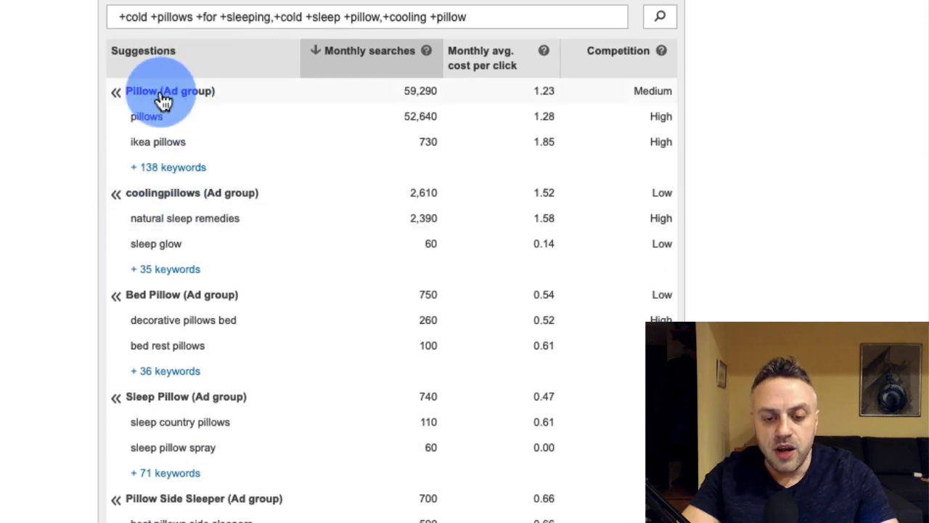
pyautogui.scroll(-3, 48, 255)
pyautogui.scroll(4, 48, 255)
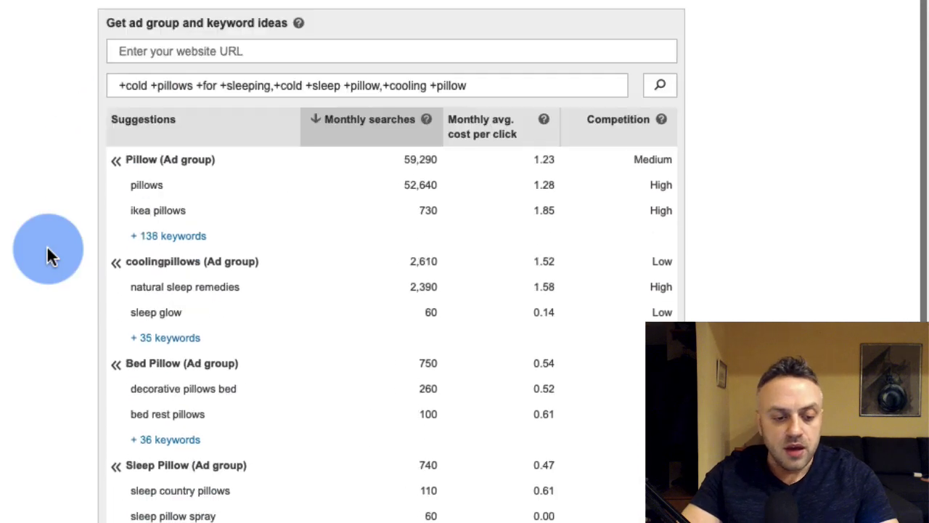
pyautogui.scroll(2, 48, 255)
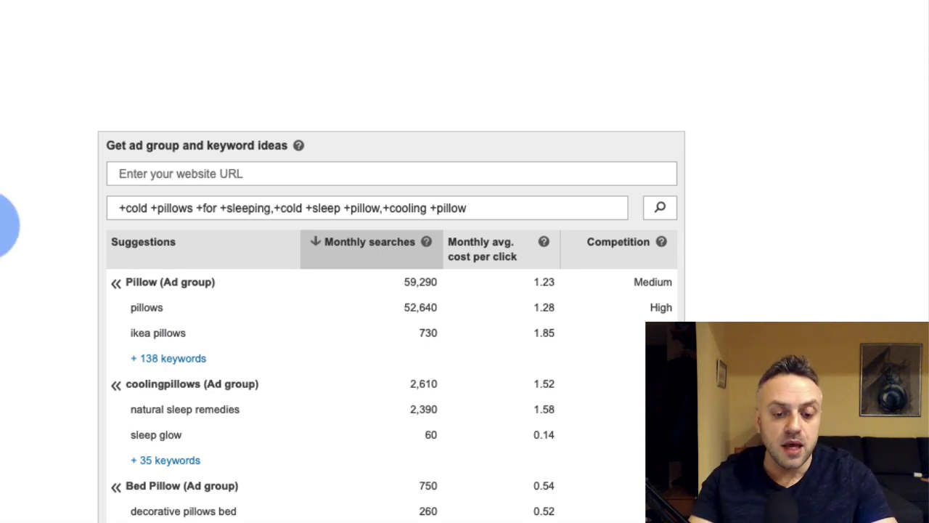
# Look through the remaining suggested ad groups, check the second page of suggestions, and return to the first page
pyautogui.scroll(-3, 3, 225)
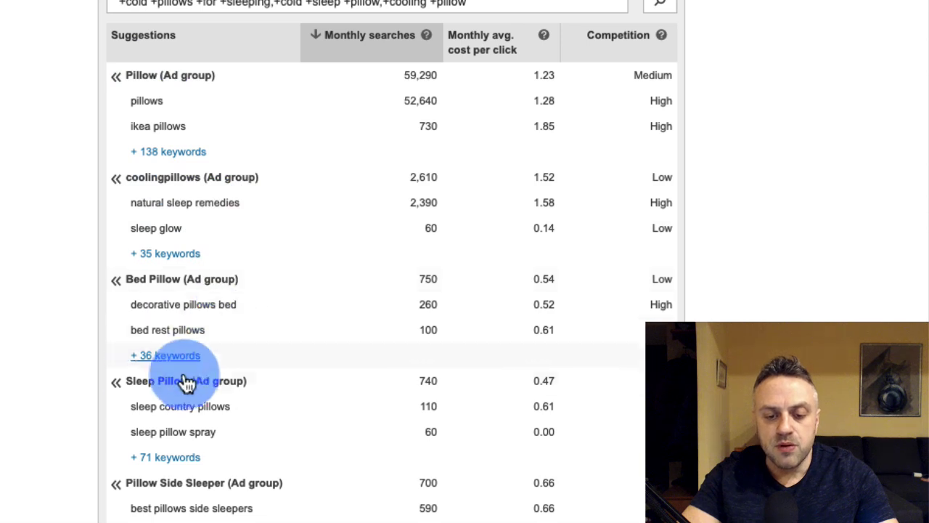
pyautogui.scroll(-1, 30, 363)
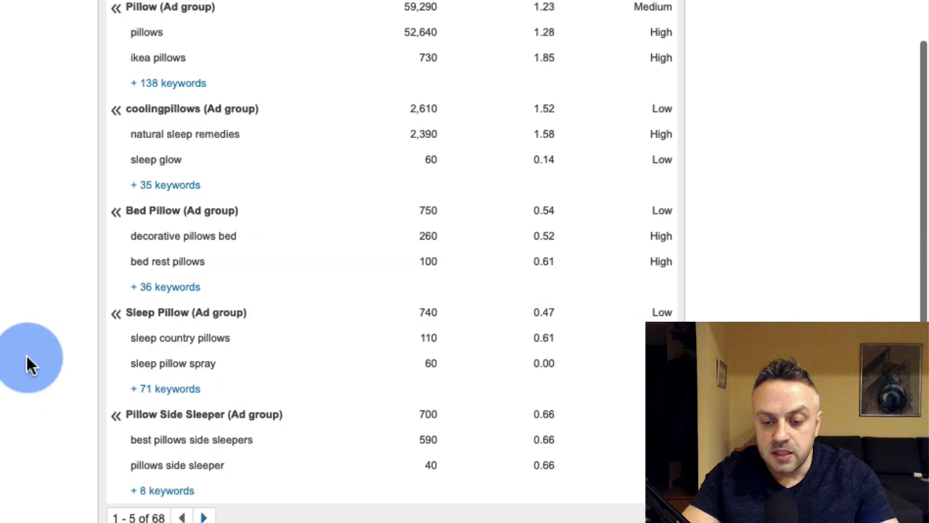
pyautogui.scroll(-1, 29, 363)
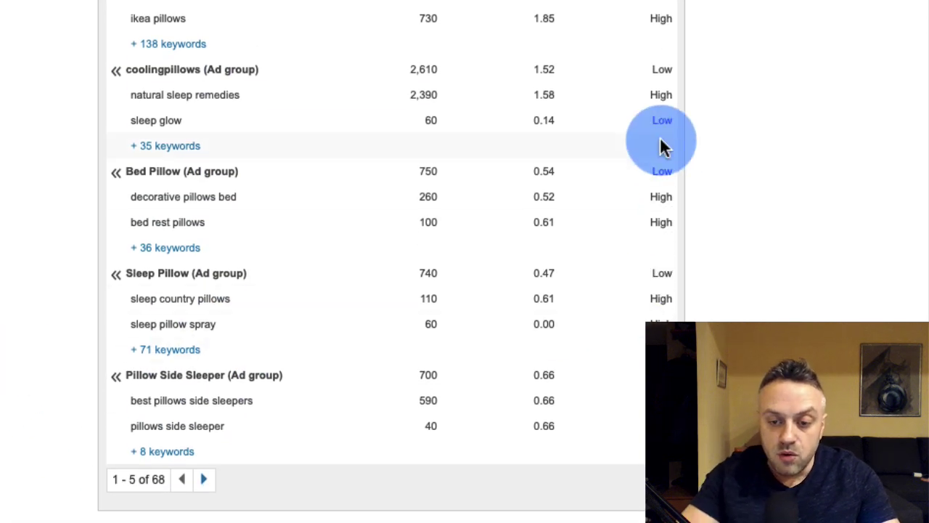
pyautogui.scroll(3, 530, 30)
pyautogui.scroll(1, 508, 85)
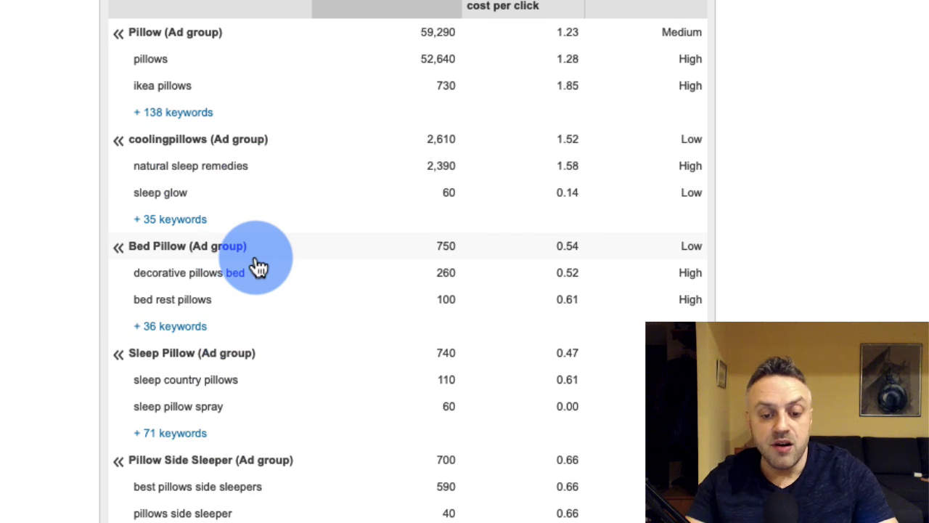
pyautogui.scroll(-3, 128, 513)
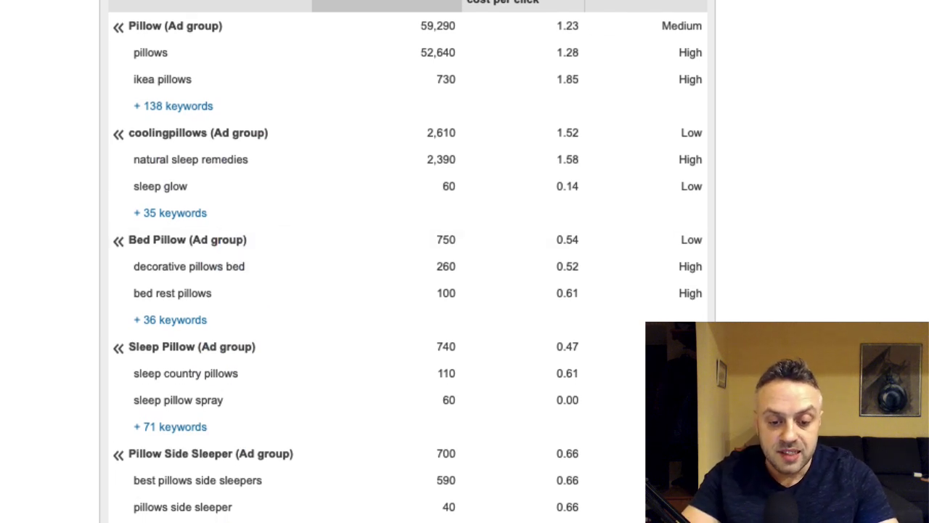
pyautogui.click(217, 479)
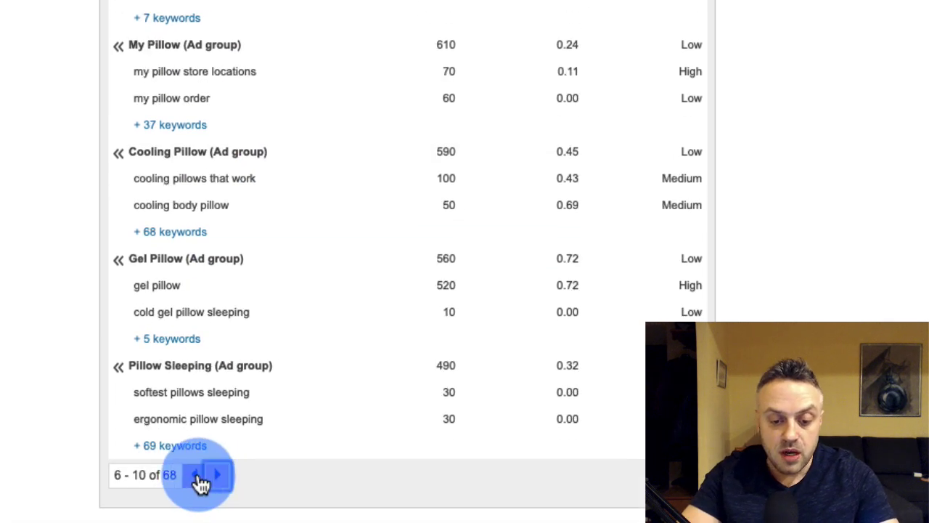
pyautogui.click(195, 475)
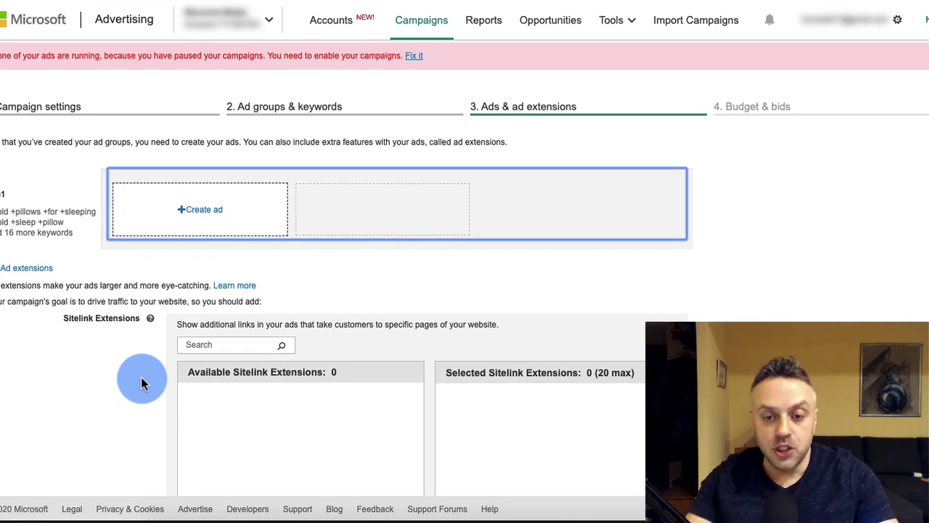
# Switch to the Google search results and search for sleep pillow without the square brackets
pyautogui.click(755, 4)
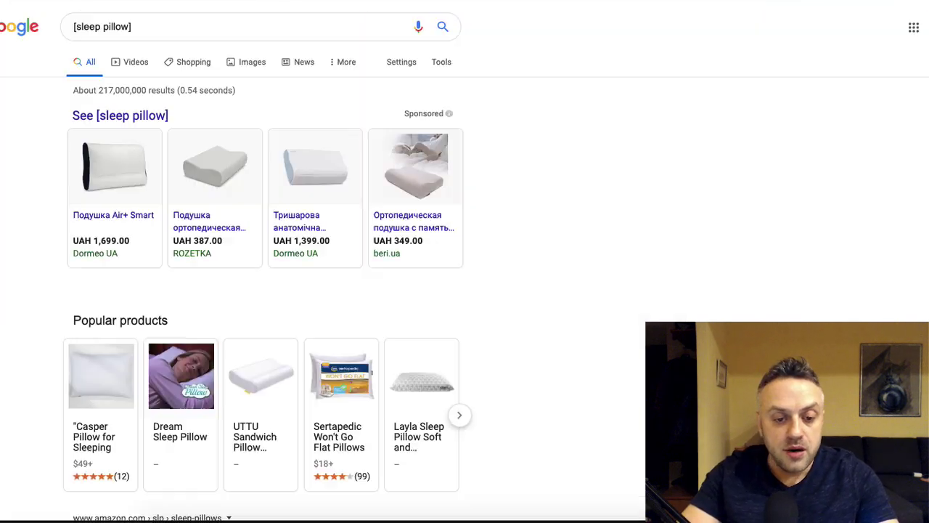
pyautogui.scroll(-5, 361, 194)
pyautogui.scroll(5, 361, 193)
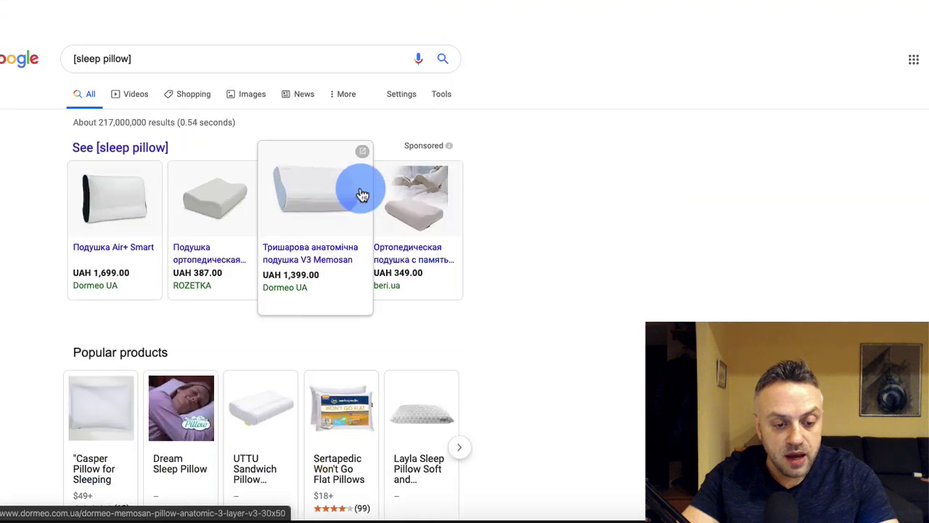
pyautogui.click(255, 29)
pyautogui.press('BackSpace')
pyautogui.press('Home')
pyautogui.press('Delete')
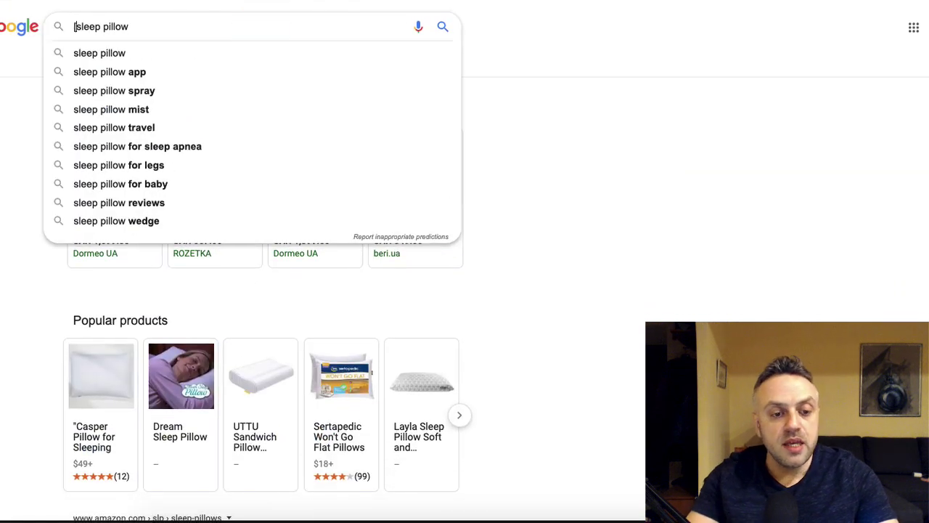
pyautogui.press('Return')
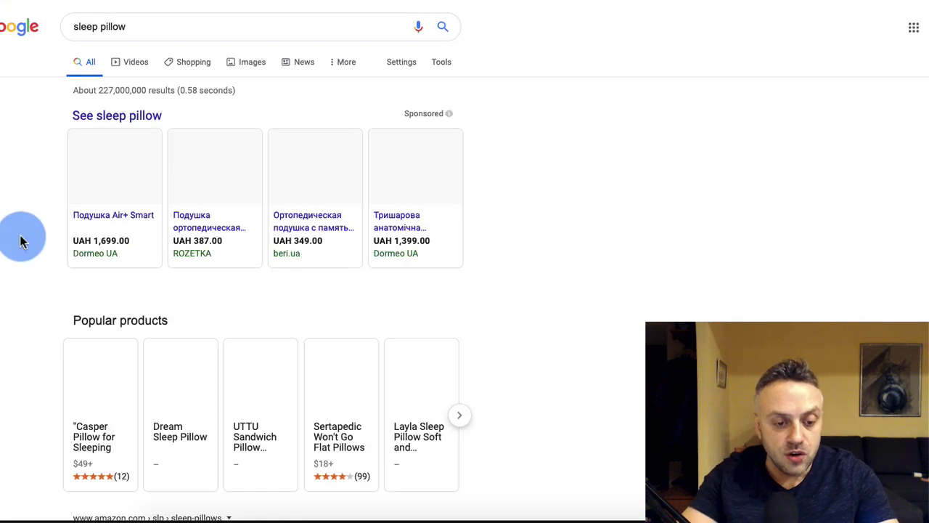
# Look through the sleep pillow results for sponsored products and text ads
pyautogui.scroll(-9, 19, 241)
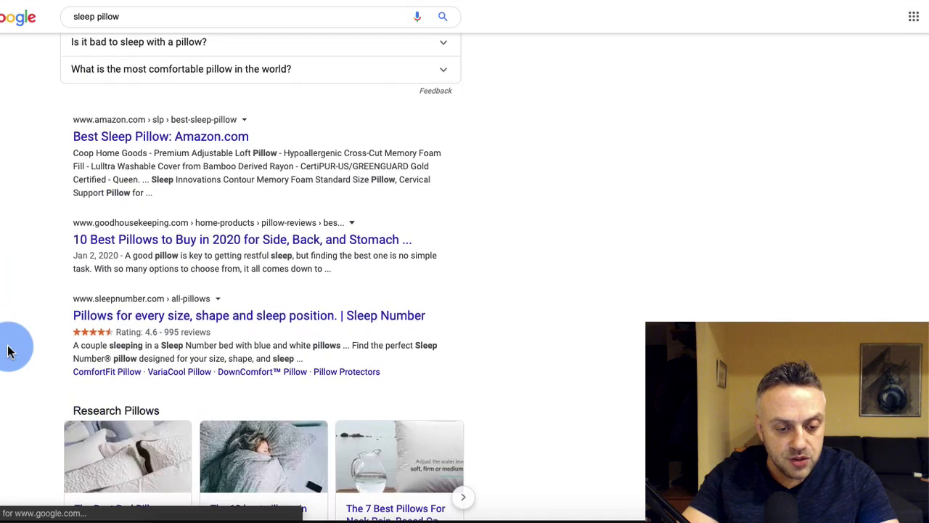
pyautogui.scroll(-10, 9, 351)
pyautogui.scroll(3, 8, 351)
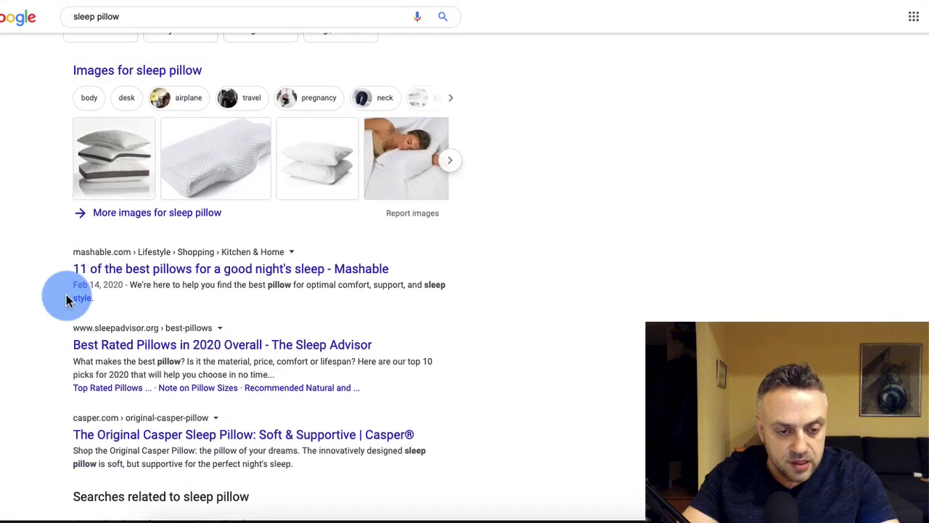
pyautogui.scroll(10, 66, 294)
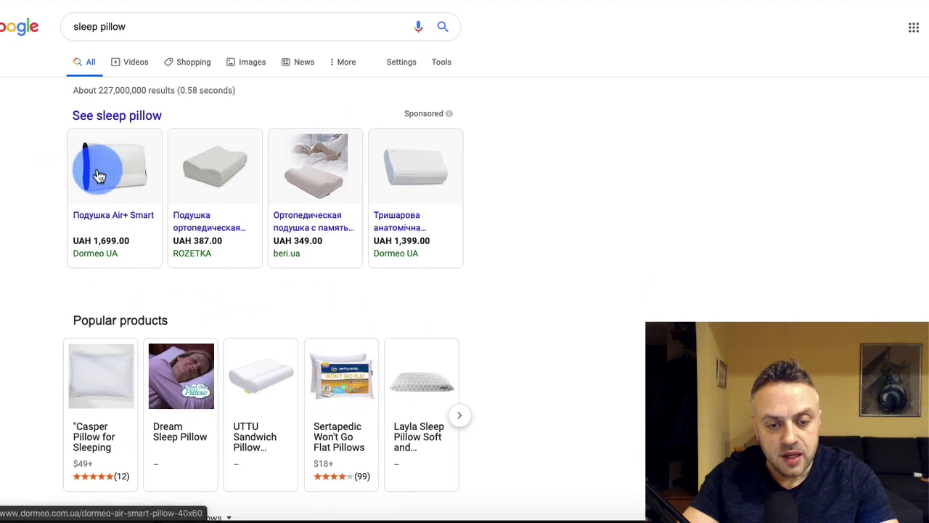
pyautogui.scroll(-3, 38, 252)
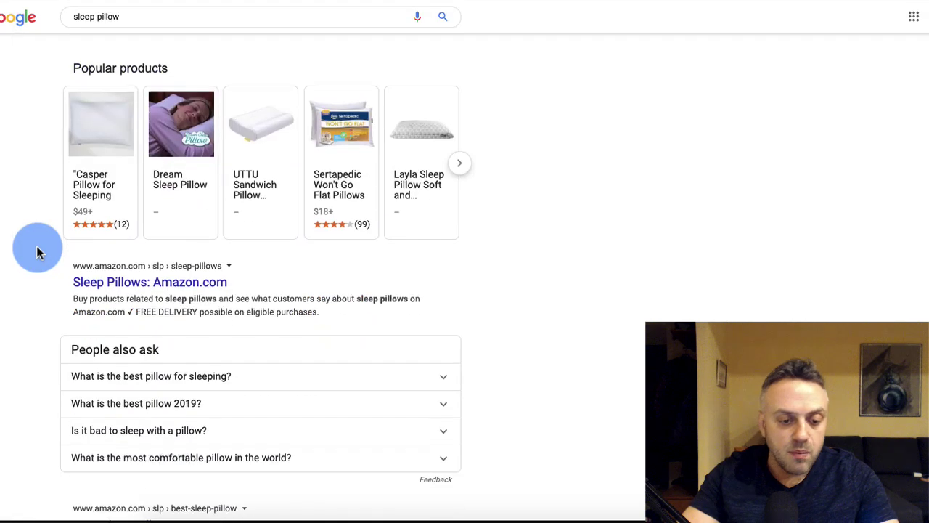
pyautogui.scroll(-2, 38, 251)
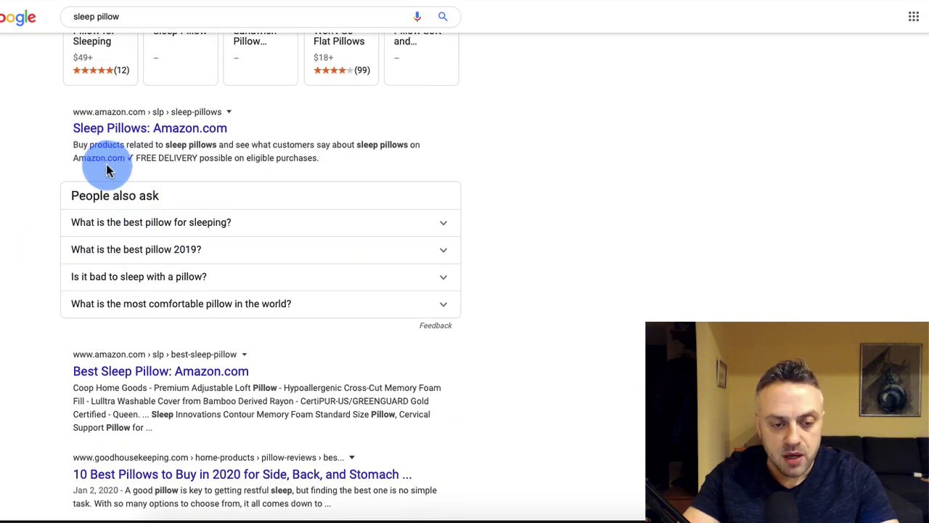
pyautogui.scroll(5, 21, 208)
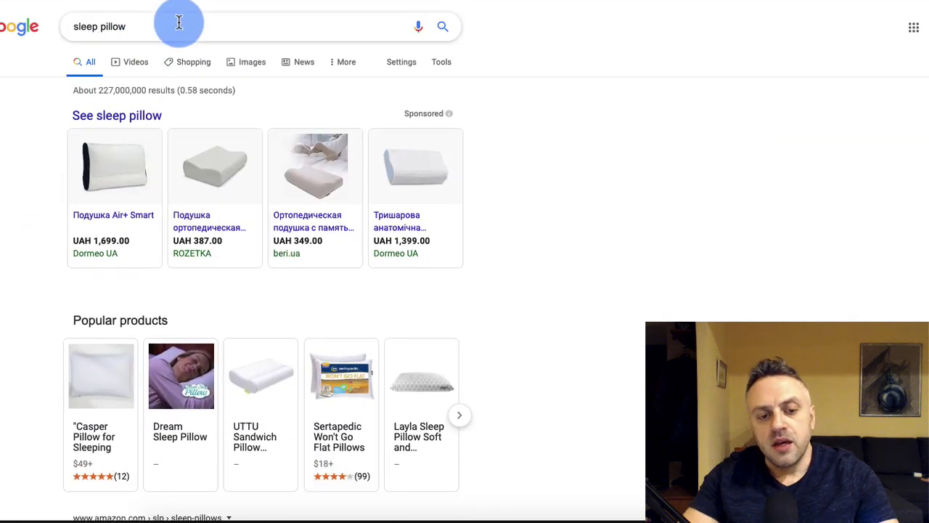
# Replace the Google query with "buy sleep pillow" and run the search
pyautogui.click(179, 22)
pyautogui.hotkey('ctrl', 'a')
pyautogui.press('BackSpace')
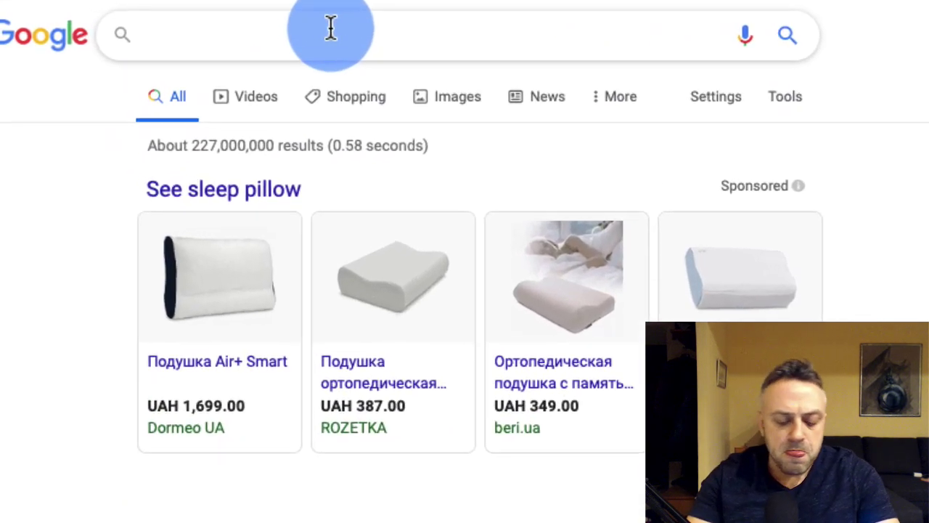
pyautogui.write('buy sleep ')
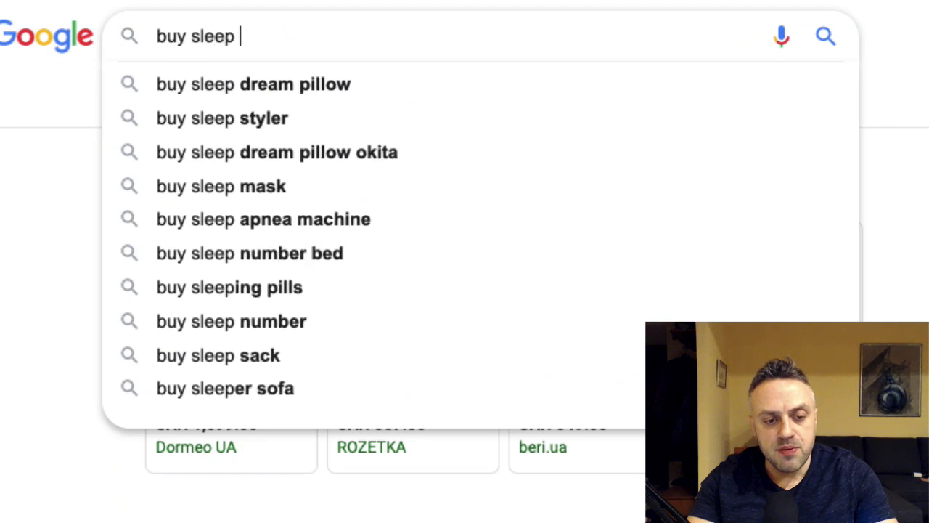
pyautogui.write('pillow')
pyautogui.press('Return')
pyautogui.click(42, 425)
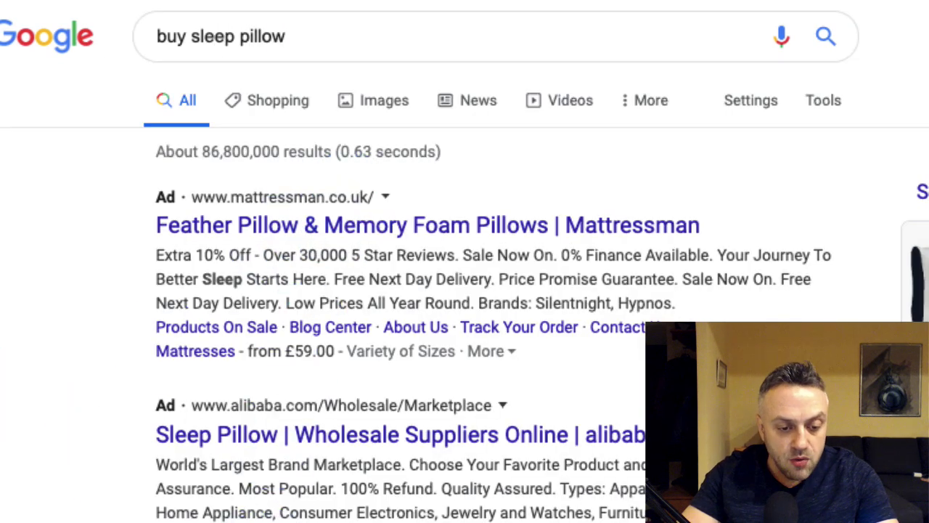
# Highlight the word "buy" in the query, and examine the text ads and organic results for the search
pyautogui.moveTo(166, 36); pyautogui.dragTo(189, 34)
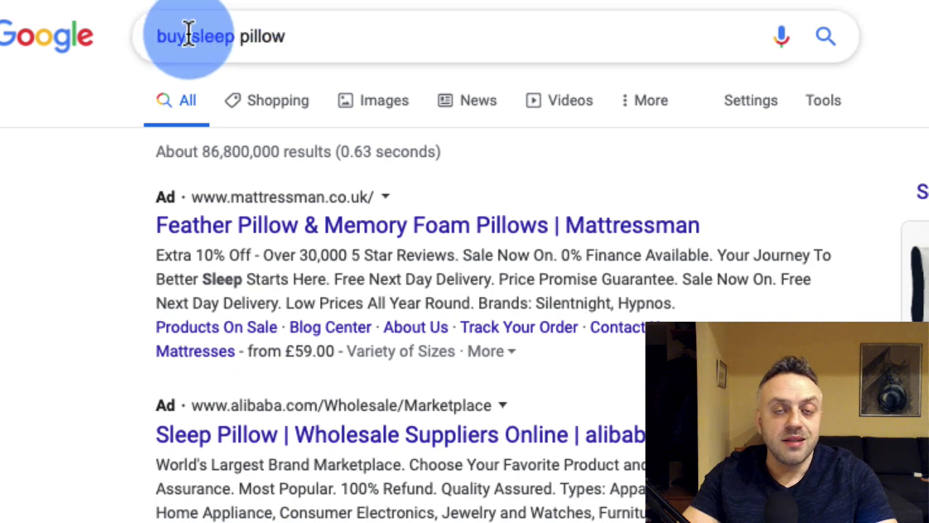
pyautogui.click(97, 347)
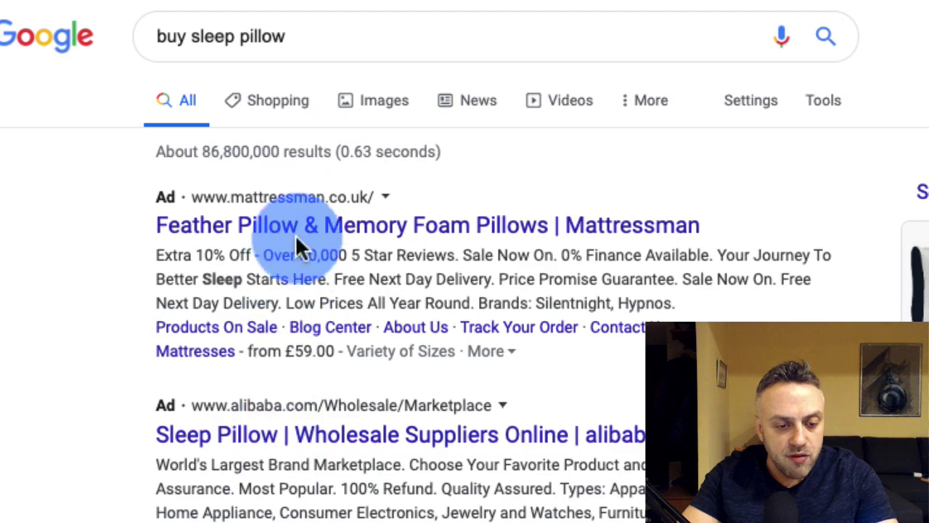
pyautogui.scroll(-10, 297, 244)
pyautogui.scroll(-15, 464, 283)
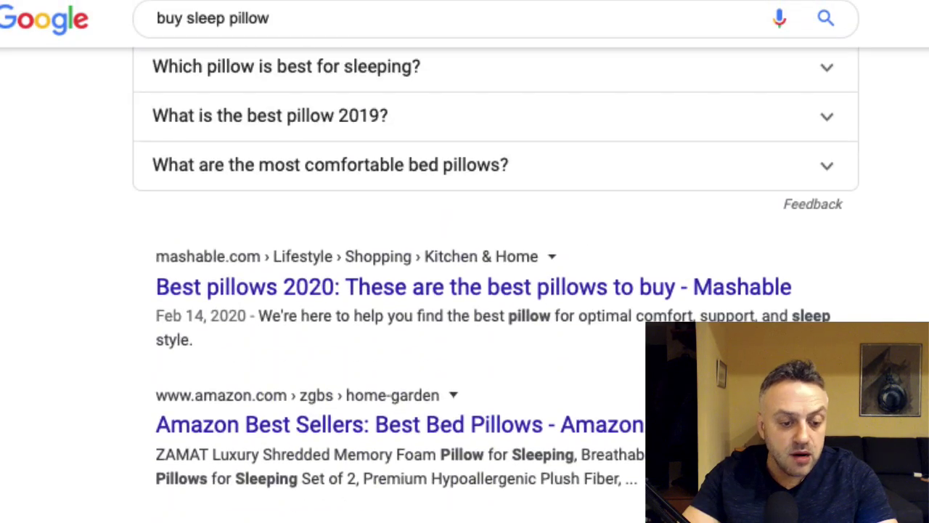
pyautogui.scroll(10, 465, 283)
pyautogui.scroll(-3, 465, 284)
pyautogui.scroll(3, 465, 283)
pyautogui.scroll(15, 251, 379)
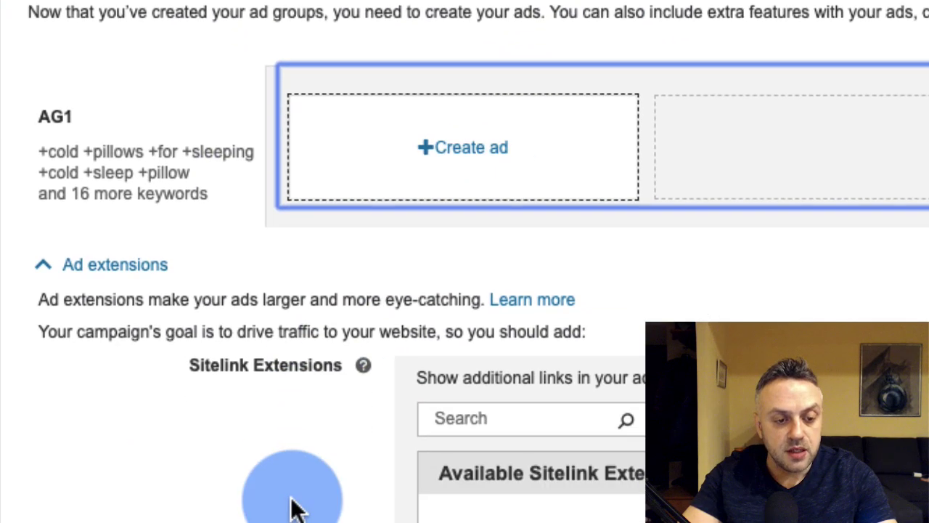
# Compare the ad extension sections in Microsoft Advertising with the extra links shown under the Google ads for buy sleep pillow
pyautogui.scroll(-5, 465, 262)
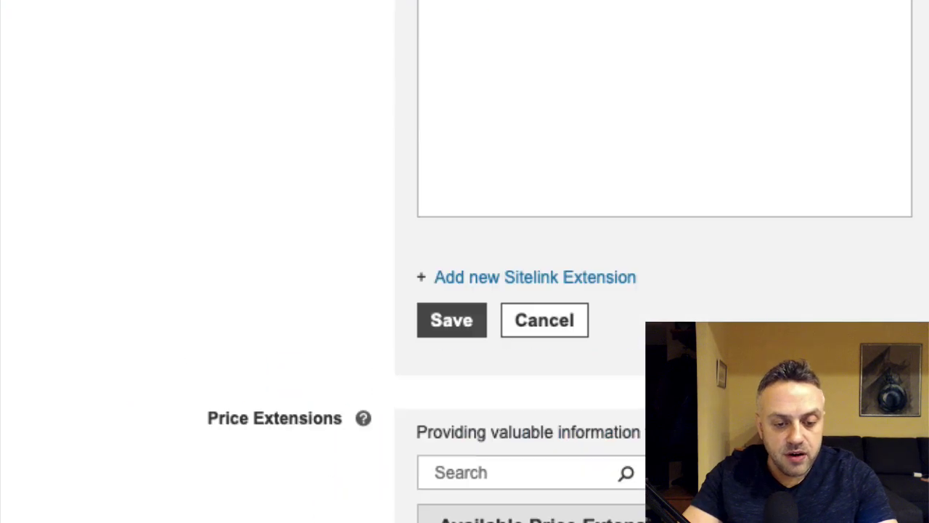
pyautogui.scroll(-3, 464, 262)
pyautogui.scroll(5, 464, 261)
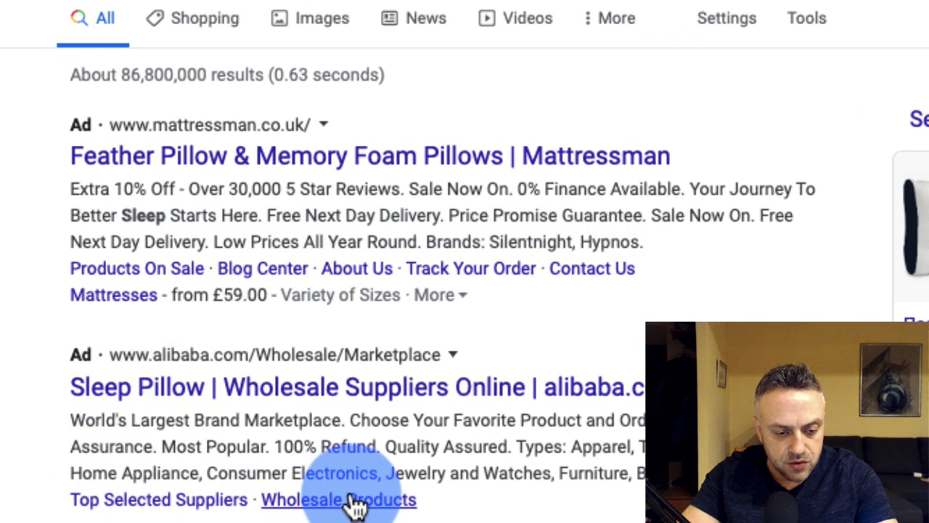
pyautogui.scroll(-3, 134, 273)
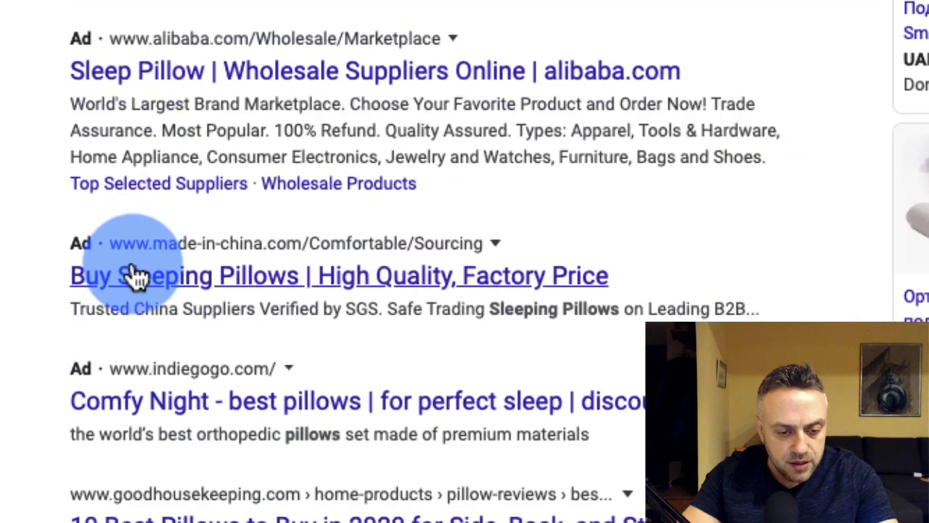
pyautogui.scroll(3, 182, 159)
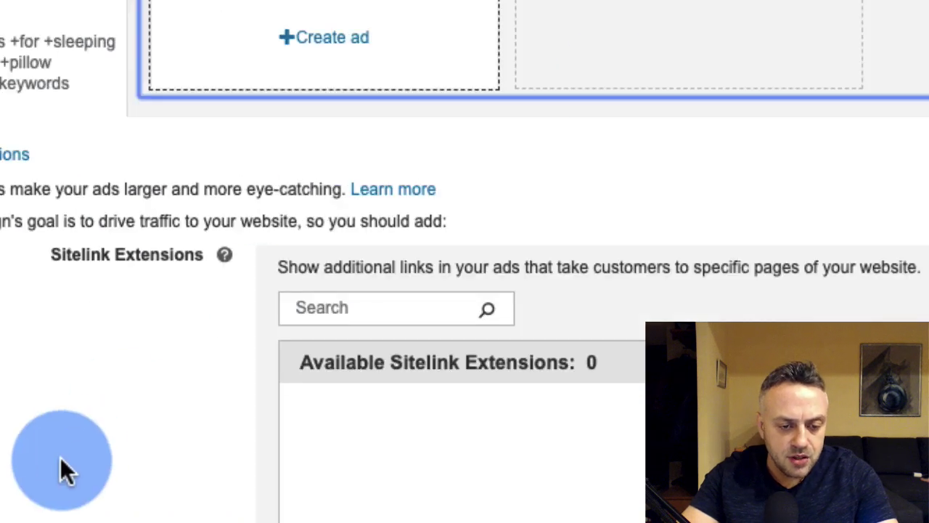
pyautogui.scroll(-5, 60, 461)
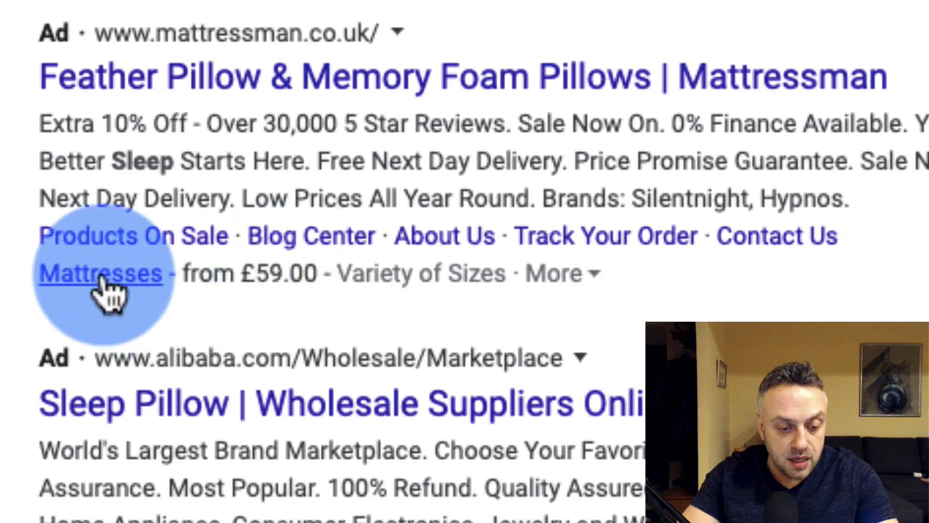
# Examine the extra links and discount wording in the remaining Google text ads for buy sleep pillow
pyautogui.scroll(-3, 464, 261)
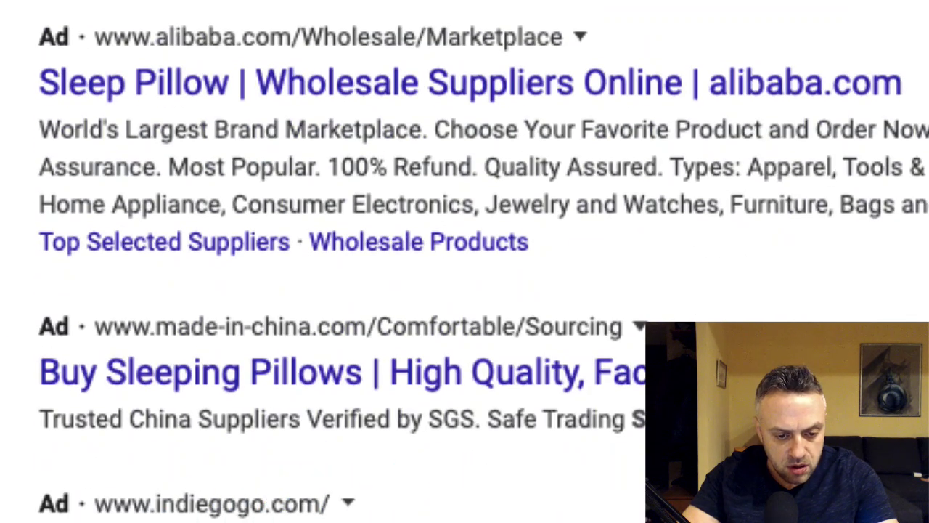
pyautogui.scroll(-2, 406, 512)
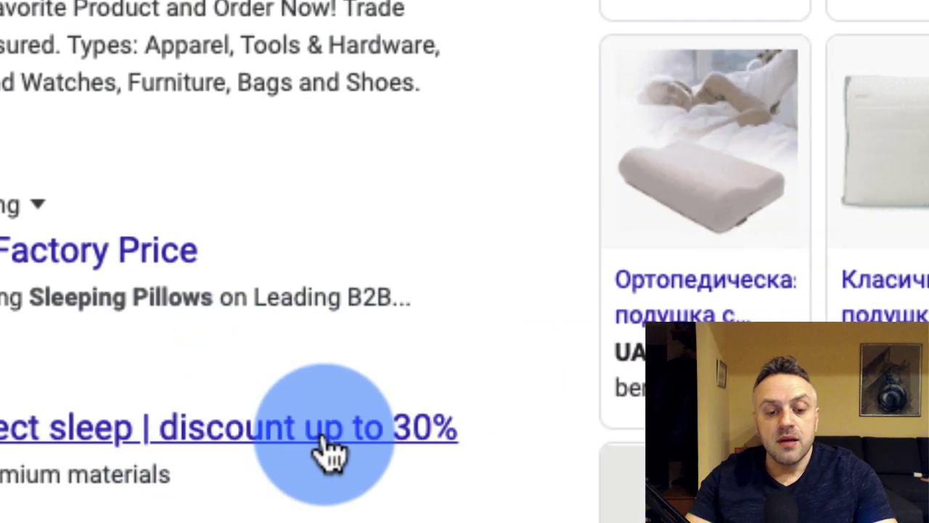
pyautogui.scroll(3, 330, 454)
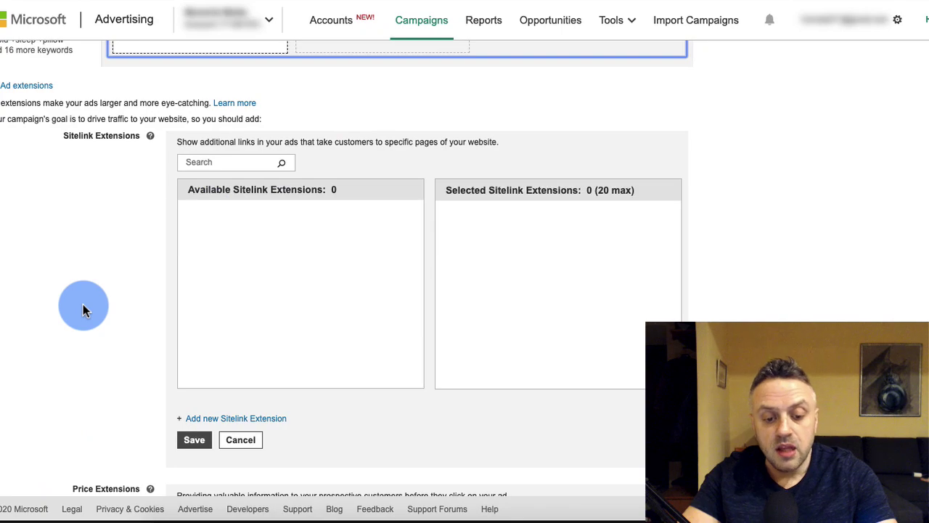
# Create a new expanded text ad in Microsoft Advertising and set its Final URL to the offer's MaxBounty tracking link
pyautogui.scroll(3, 82, 309)
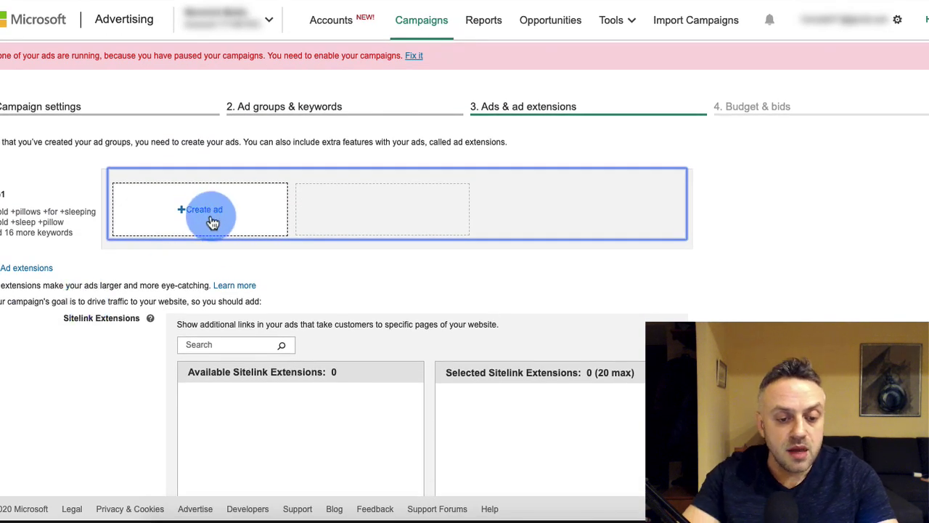
pyautogui.click(207, 215)
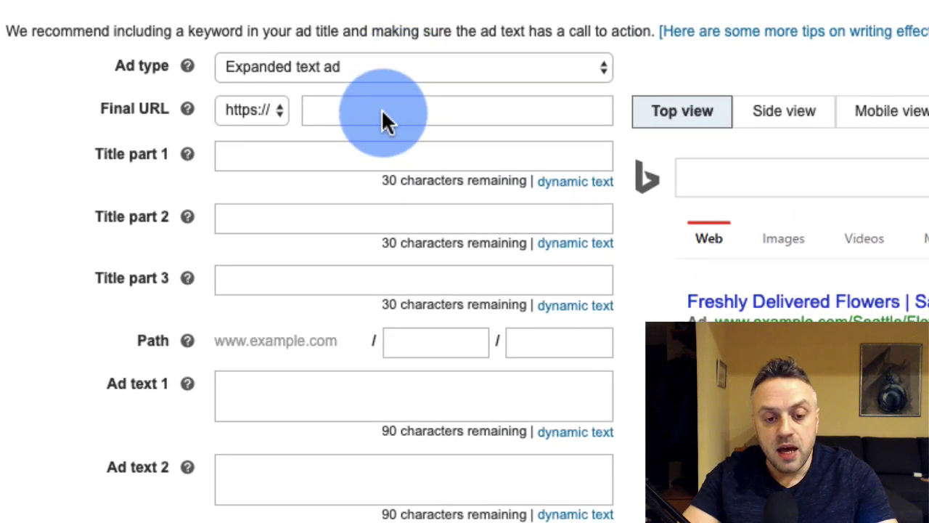
pyautogui.click(354, 111)
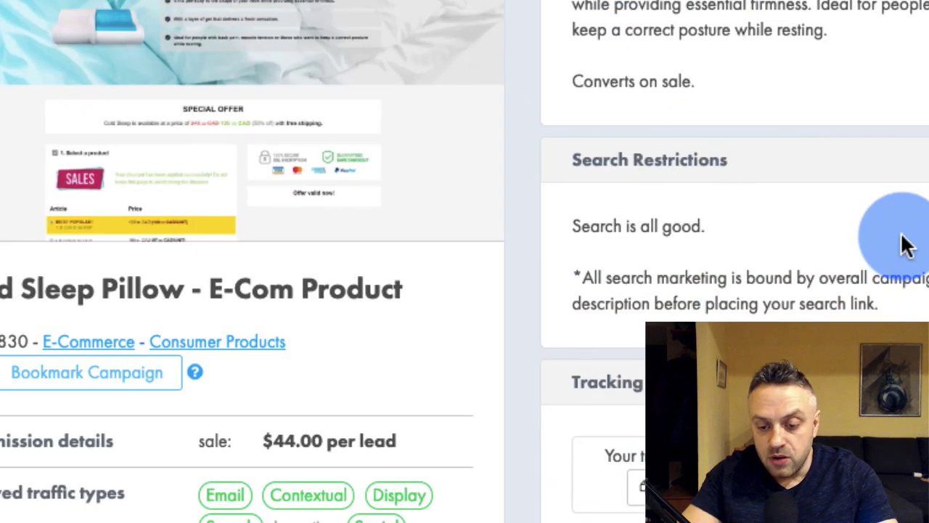
pyautogui.click(539, 365)
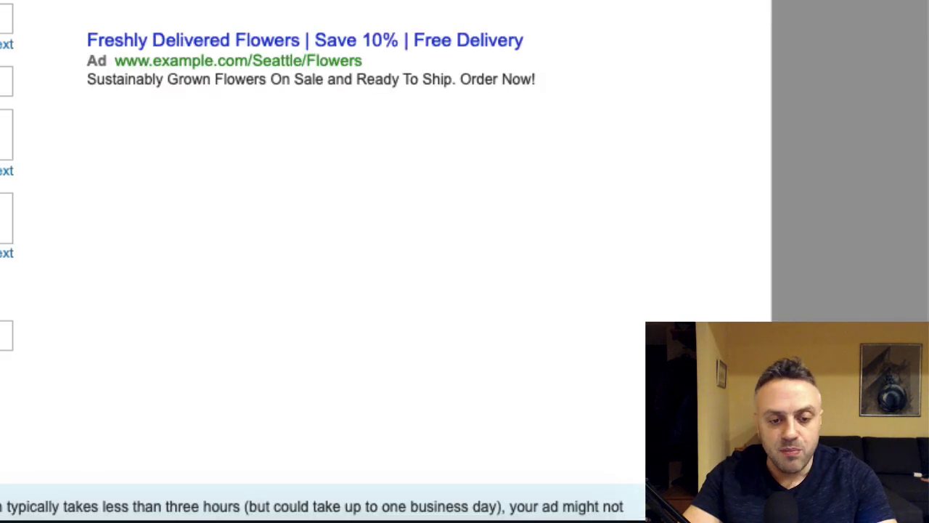
pyautogui.write('www.mb103.com/lnk.asp?o=16830&c=91827')
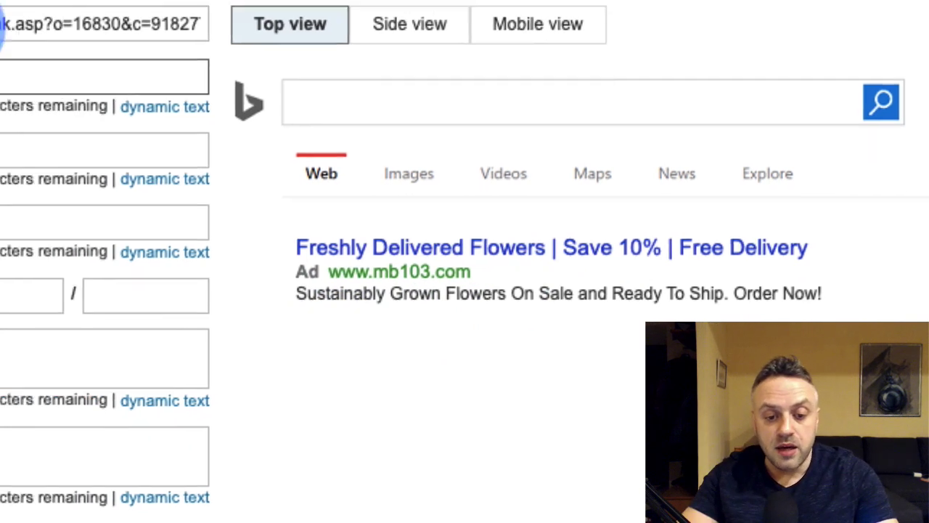
pyautogui.click(213, 139)
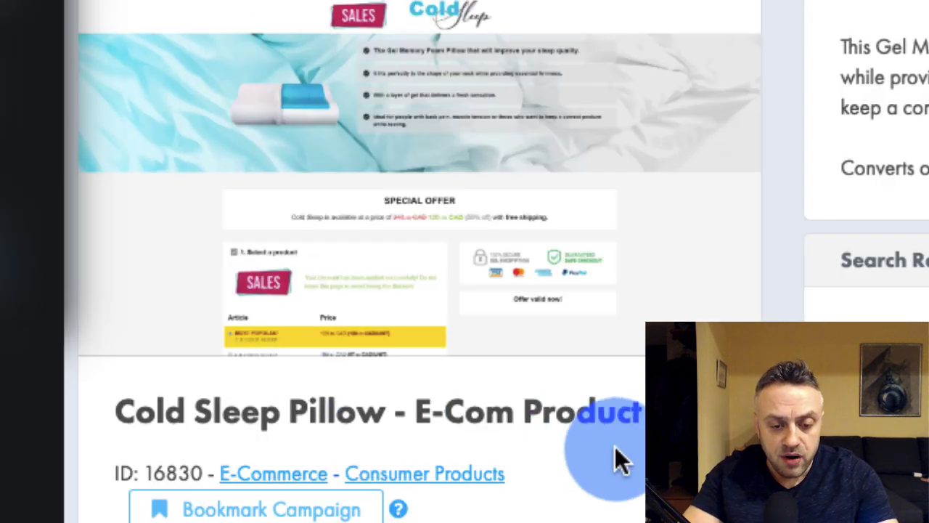
# Look through the Cold Sleep Pillow campaign details in MaxBounty and open the offer's default landing page preview
pyautogui.scroll(-15, 394, 446)
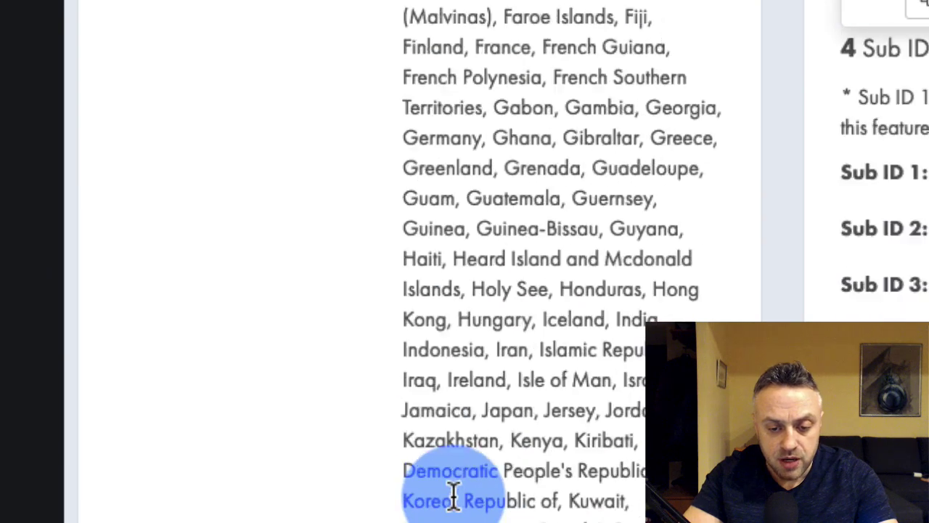
pyautogui.scroll(15, 453, 496)
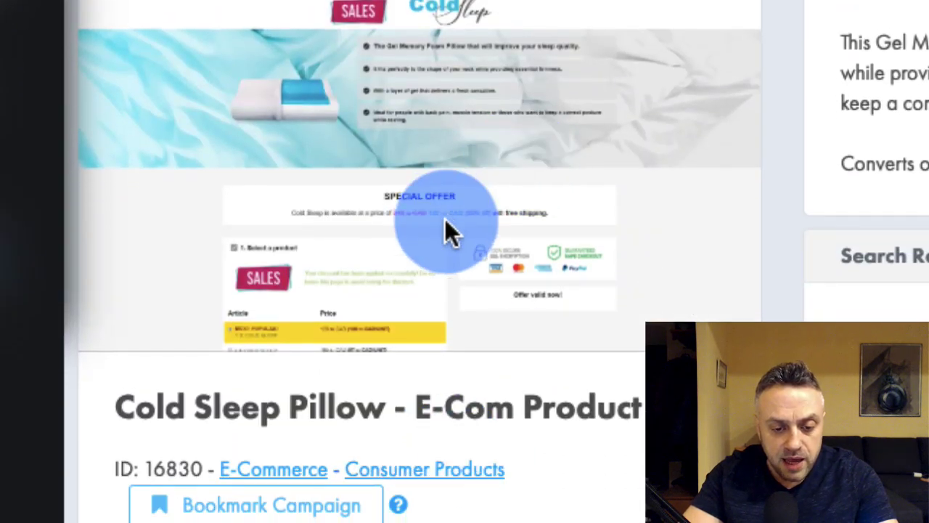
pyautogui.scroll(-15, 445, 218)
pyautogui.scroll(1, 407, 436)
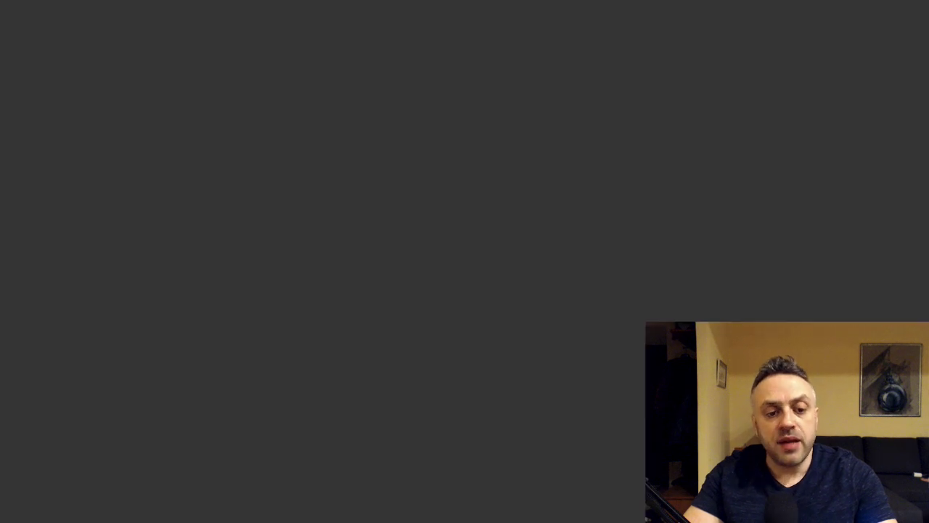
pyautogui.moveTo(301, 178); pyautogui.dragTo(270, 172)
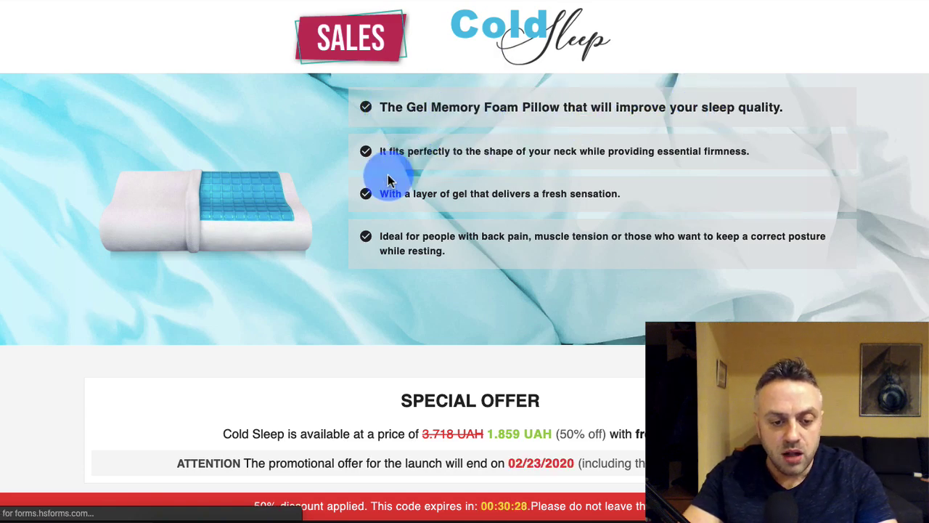
# Examine the Cold Sleep landing page for product benefits, the special offer, pricing, warranty options and payment section
pyautogui.click(32, 291)
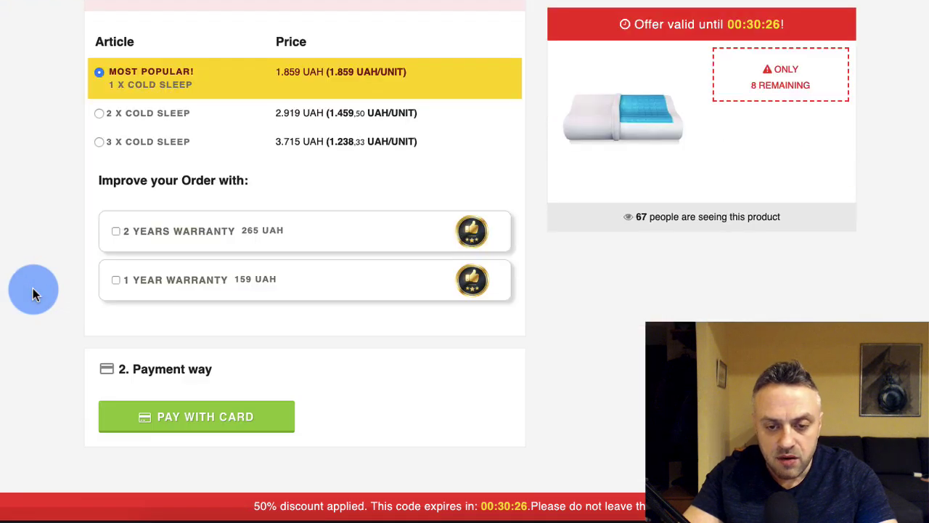
pyautogui.scroll(-4, 10, 253)
pyautogui.scroll(10, 11, 253)
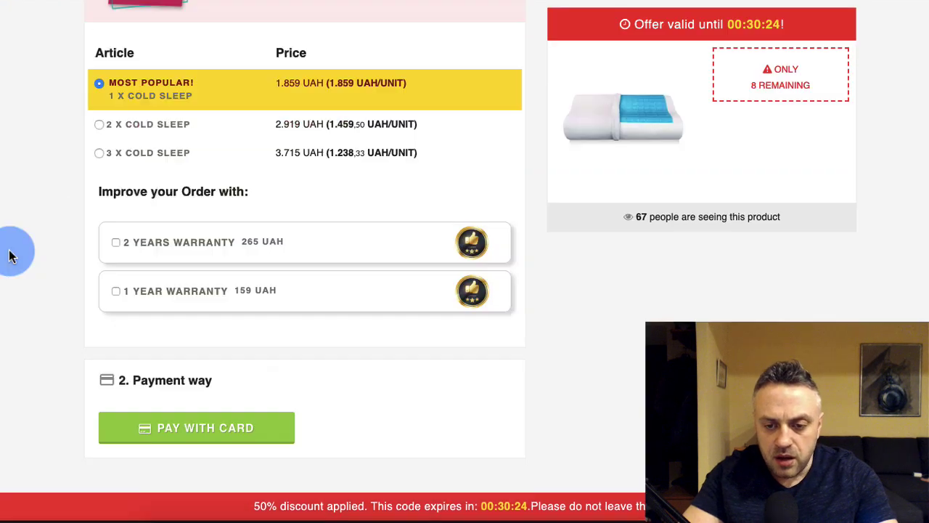
pyautogui.scroll(-4, 11, 253)
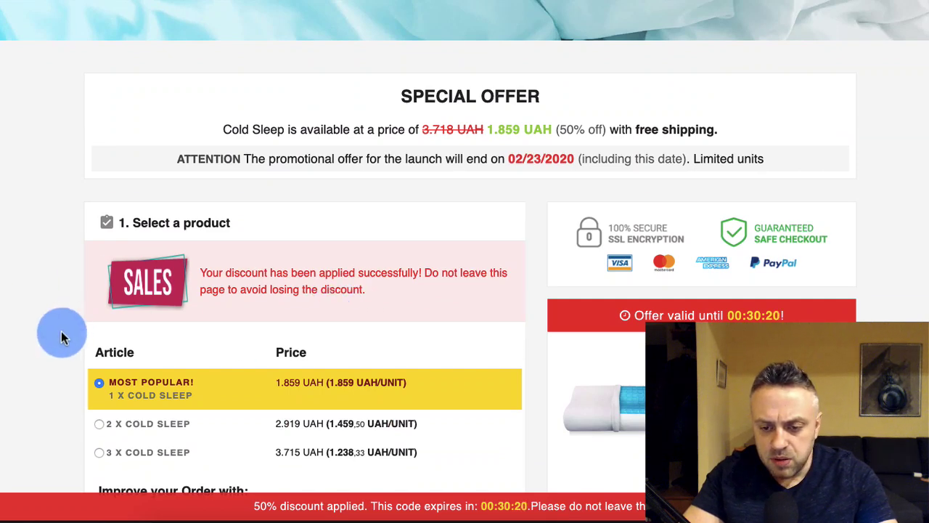
pyautogui.scroll(-5, 892, 312)
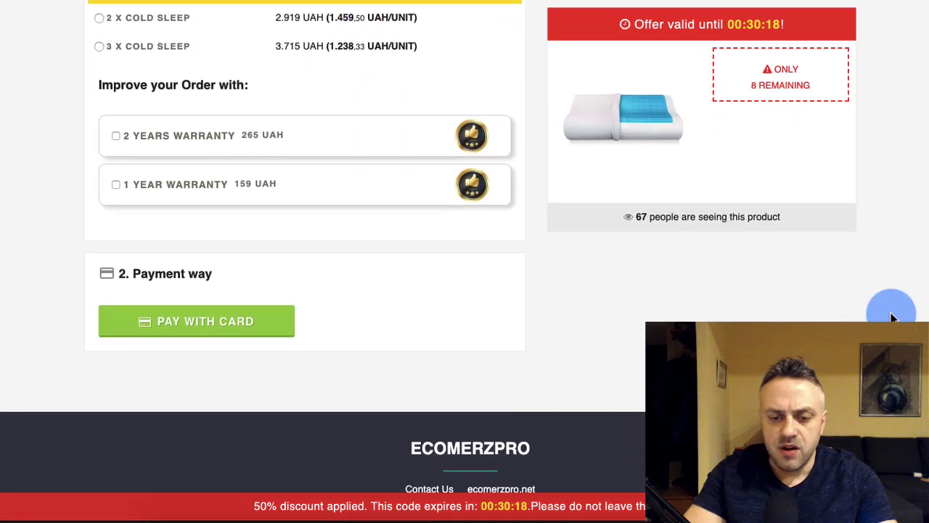
pyautogui.scroll(10, 892, 312)
pyautogui.scroll(-1, 891, 312)
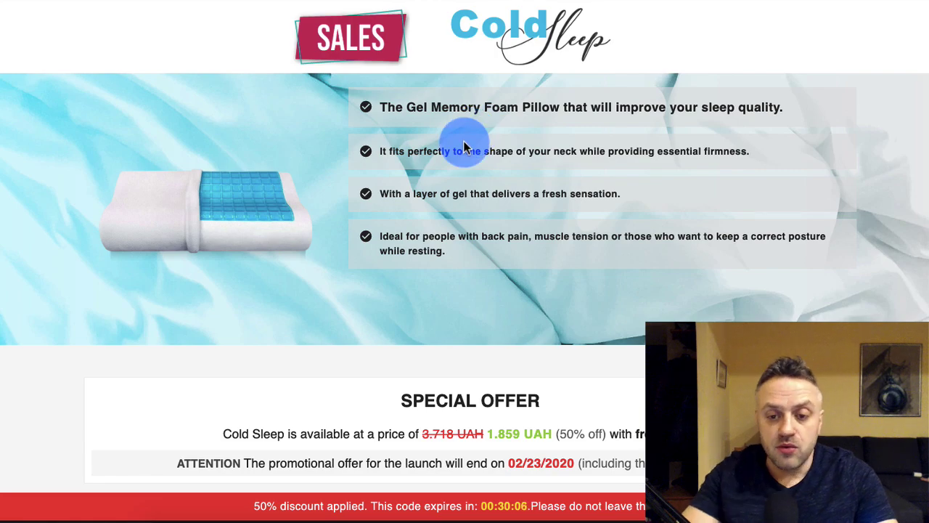
pyautogui.scroll(-15, 664, 213)
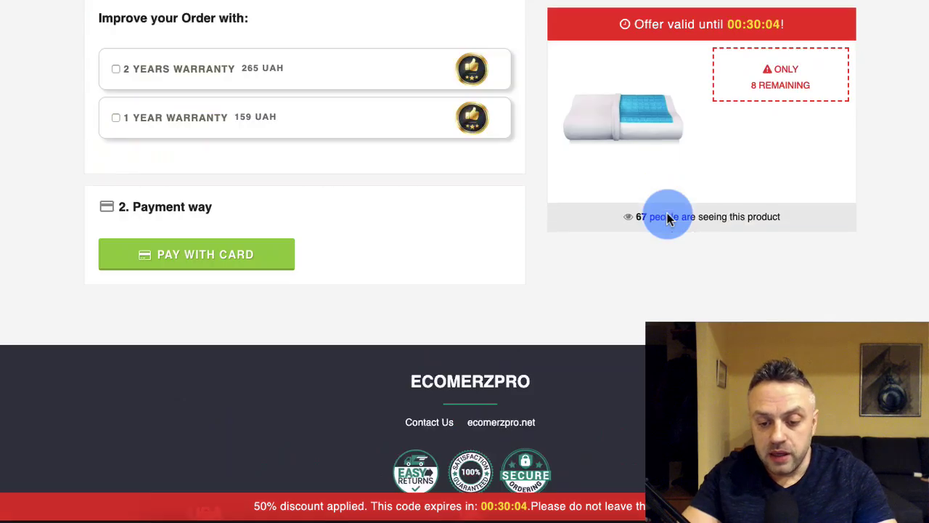
pyautogui.scroll(5, 666, 214)
pyautogui.scroll(8, 668, 218)
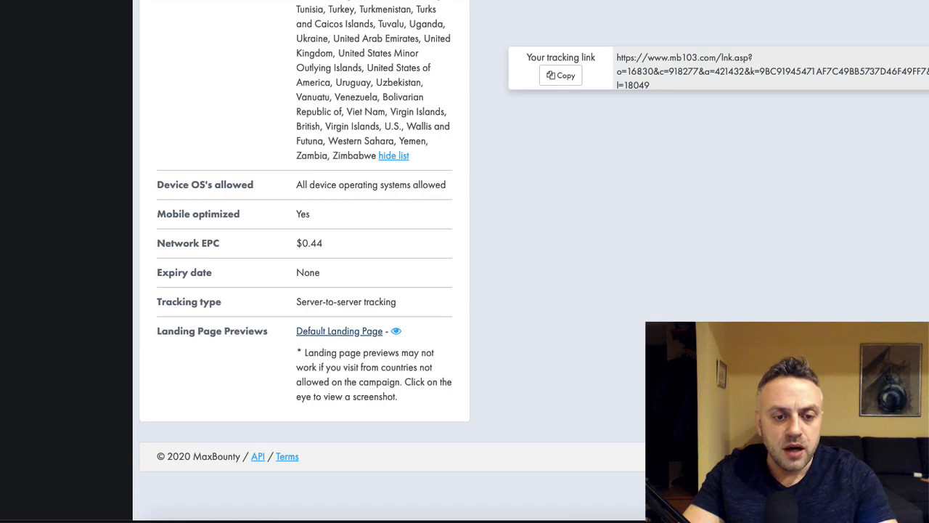
# Review the MaxBounty campaign details and reopen the default landing page of the Cold Sleep Pillow offer
pyautogui.scroll(15, 167, 104)
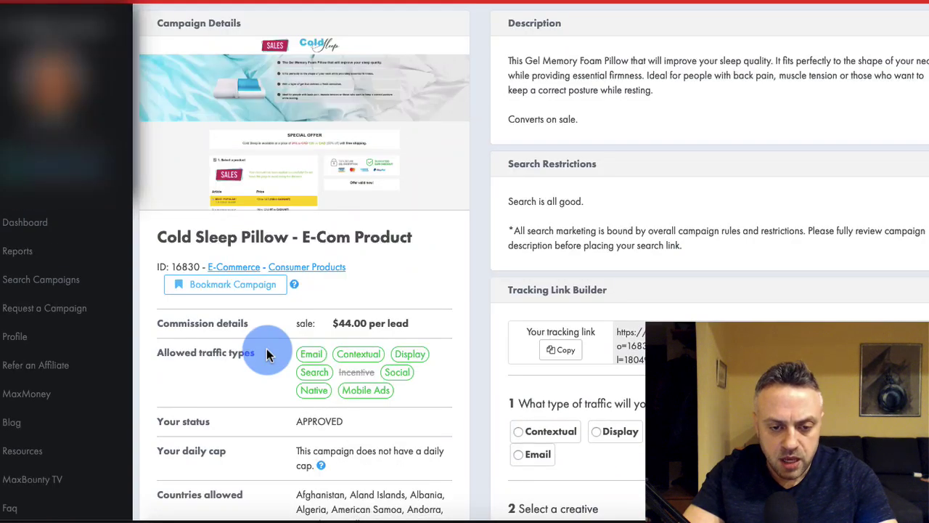
pyautogui.scroll(-15, 352, 225)
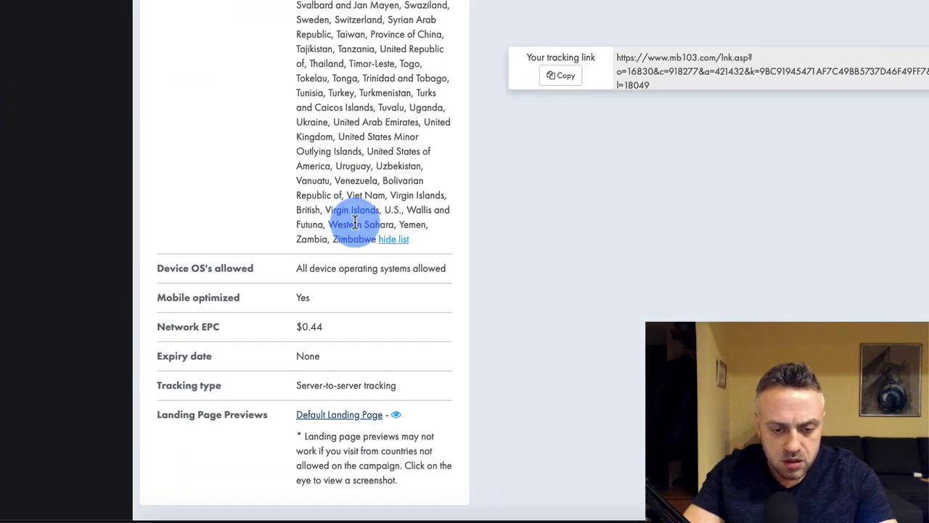
pyautogui.click(349, 365)
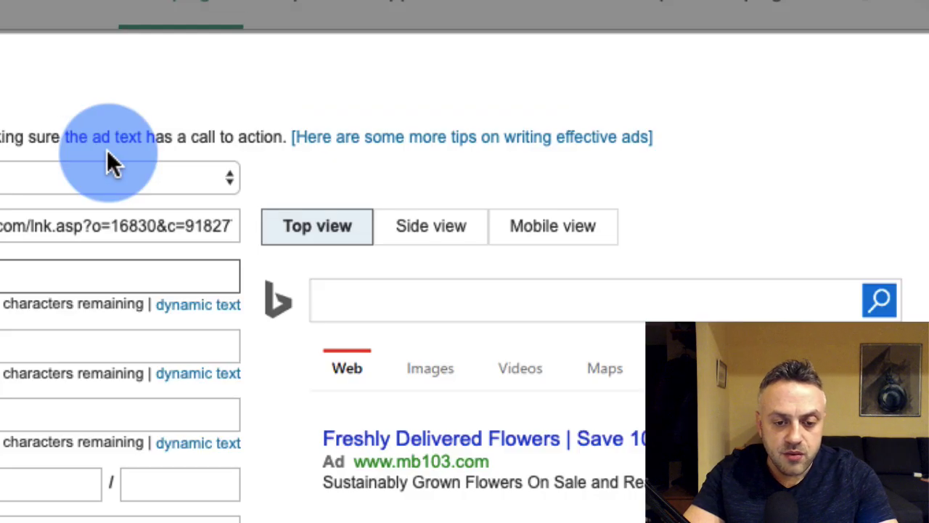
pyautogui.click(197, 262)
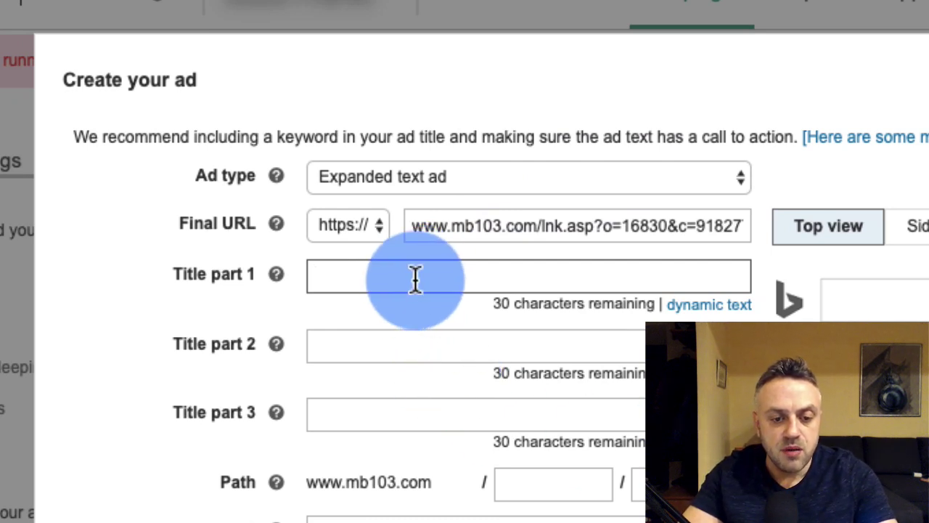
pyautogui.write('Sle')
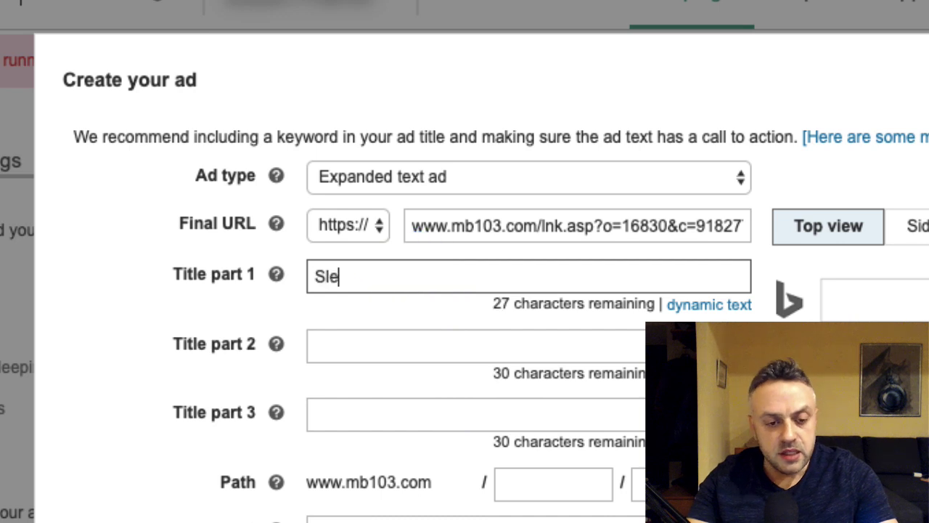
pyautogui.write('ep better')
pyautogui.press('super+a')
pyautogui.press('BackSpace')
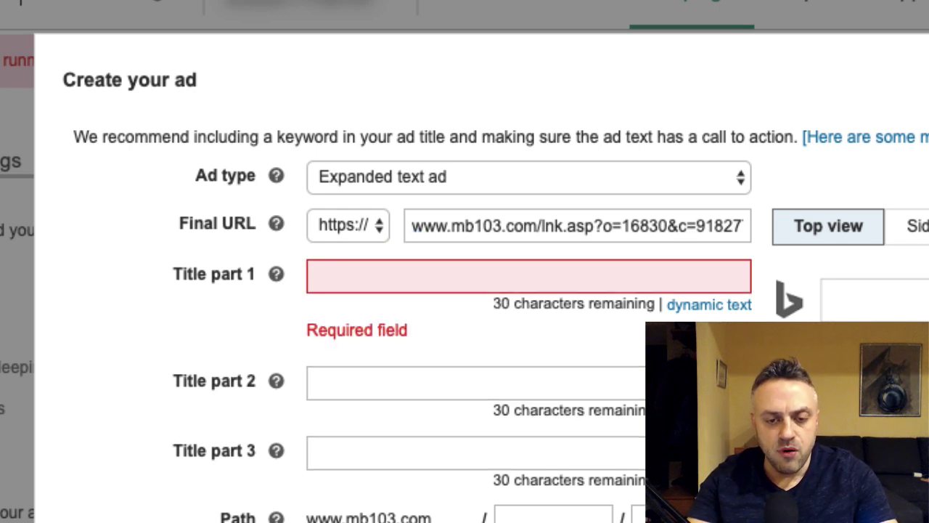
# Copy the phrase "Gel Memory Foam Pillow" from the Cold Sleep landing page into Title part 1 of the ad
pyautogui.click(418, 4)
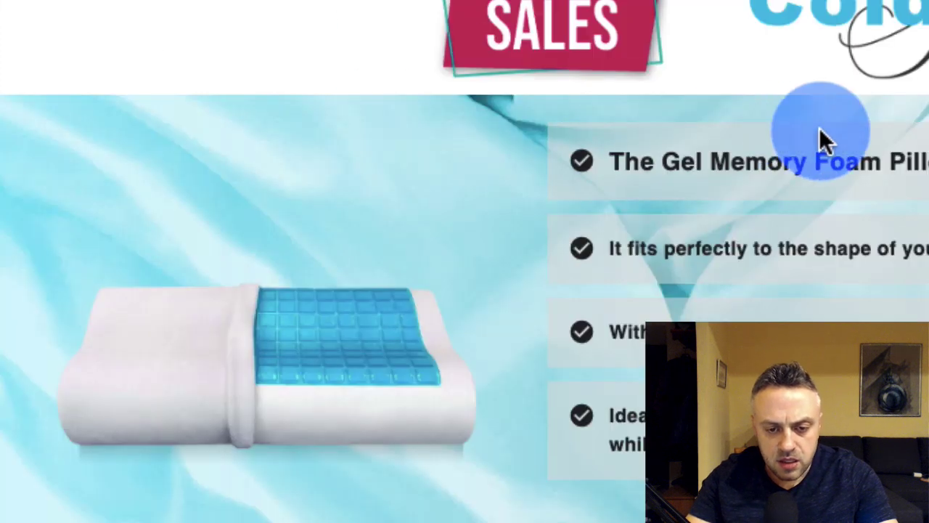
pyautogui.moveTo(661, 162); pyautogui.dragTo(928, 166)
pyautogui.hotkey('ctrl', 'c')
pyautogui.hotkey('ctrl', 'Tab')
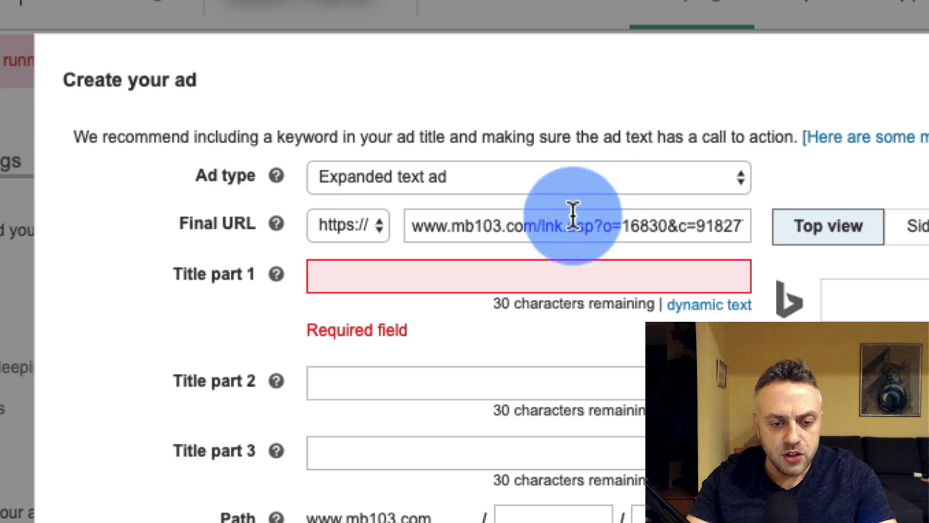
pyautogui.click(571, 267)
pyautogui.hotkey('ctrl', 'v')
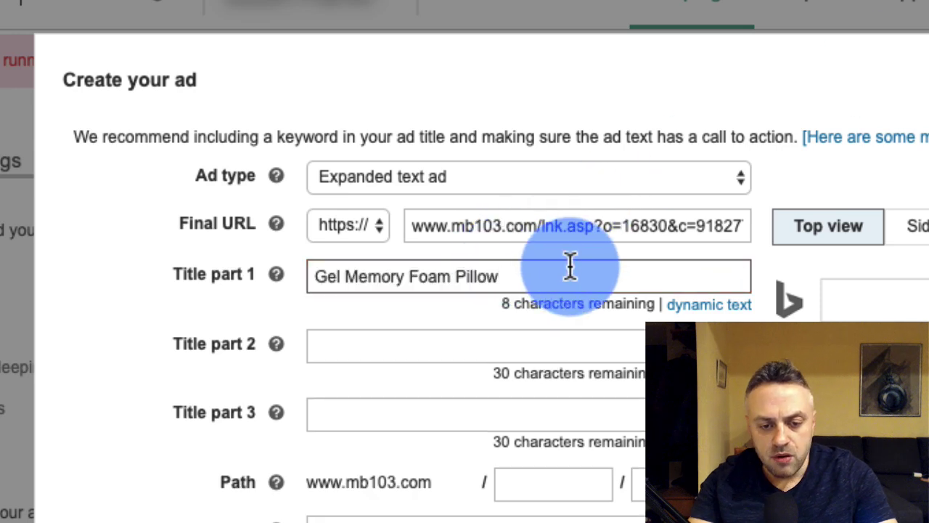
# Set Title part 2 to "Improve Your Sleep" and Title part 3 to "Feel Better The Entire Day"
pyautogui.click(473, 338)
pyautogui.write('Improve Your Sleep')
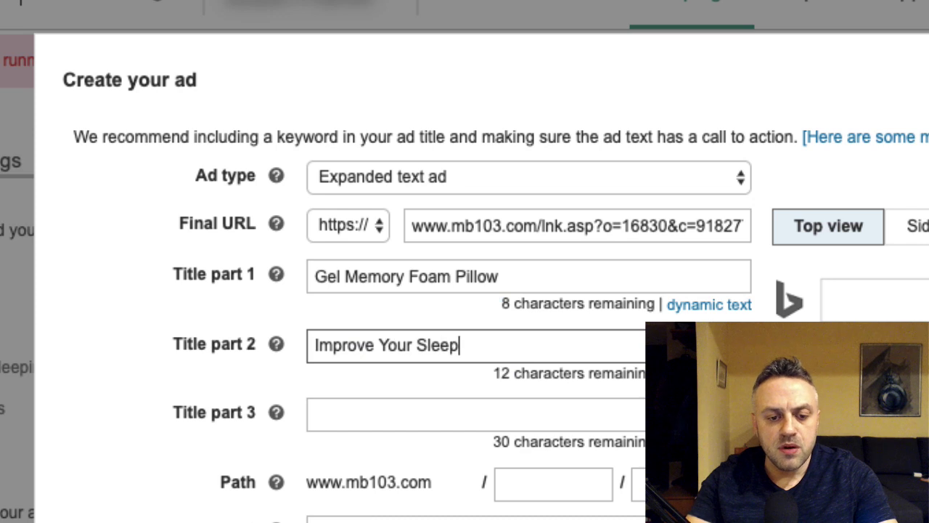
pyautogui.click(386, 411)
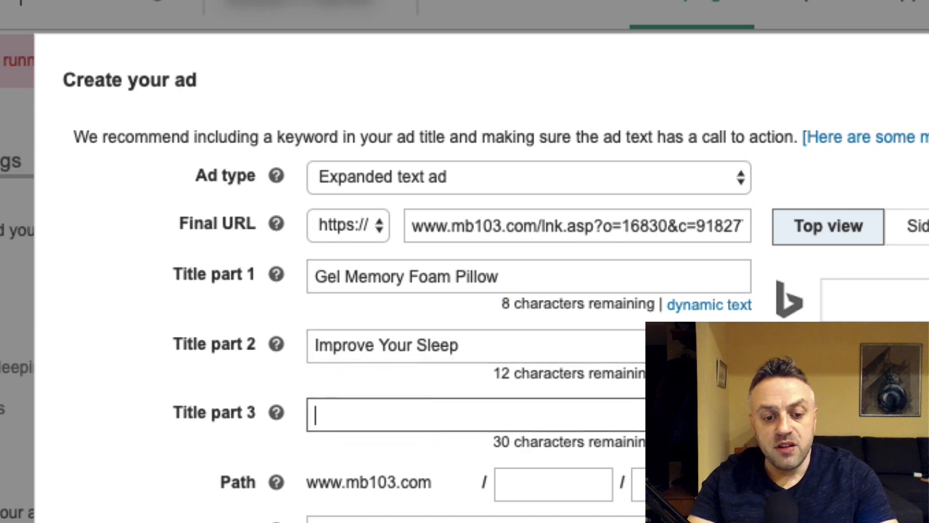
pyautogui.write('Feel Better En')
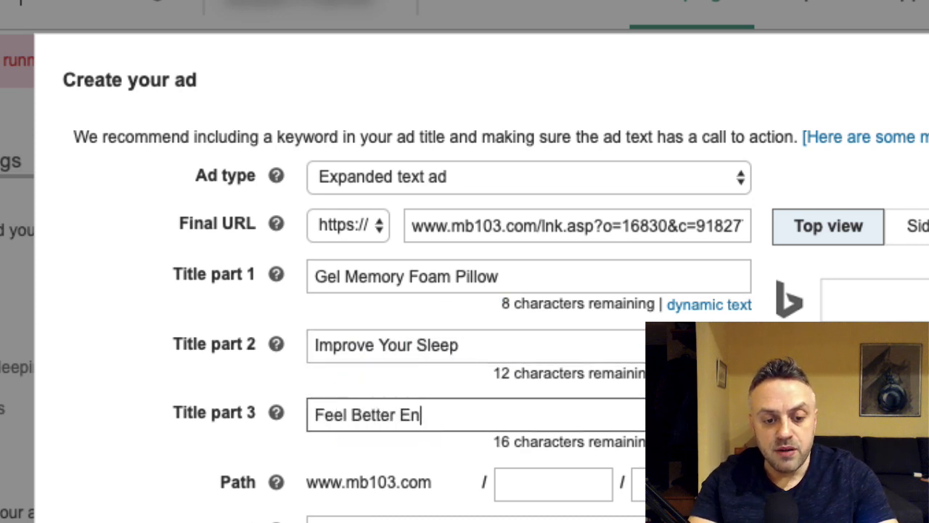
pyautogui.press('BackSpace')
pyautogui.press('BackSpace')
pyautogui.press('BackSpace')
pyautogui.press('BackSpace')
pyautogui.press('BackSpace')
pyautogui.press('BackSpace')
pyautogui.press('BackSpace')
pyautogui.write('The Entire Day')
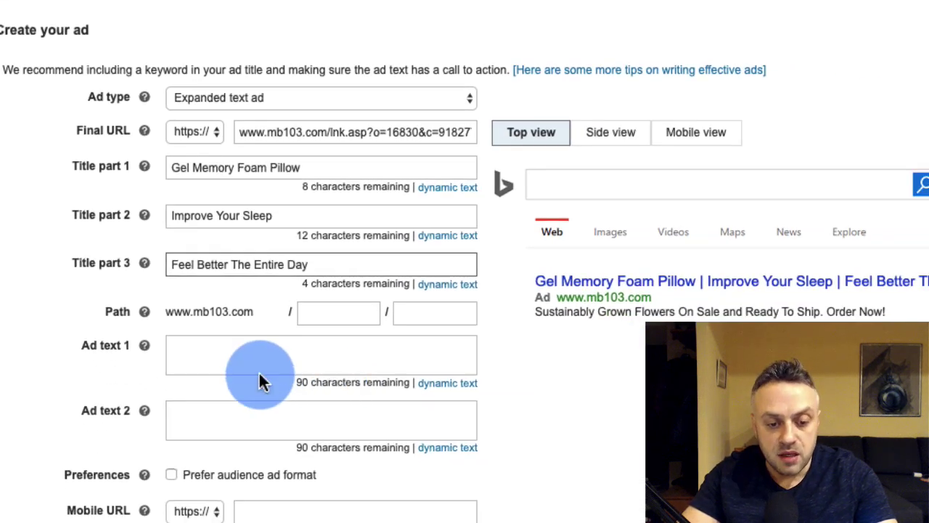
# Start Ad text 1 of the expanded text ad with the question "Suffering from poor sleep?"
pyautogui.click(260, 351)
pyautogui.write('f')
pyautogui.press('BackSpace')
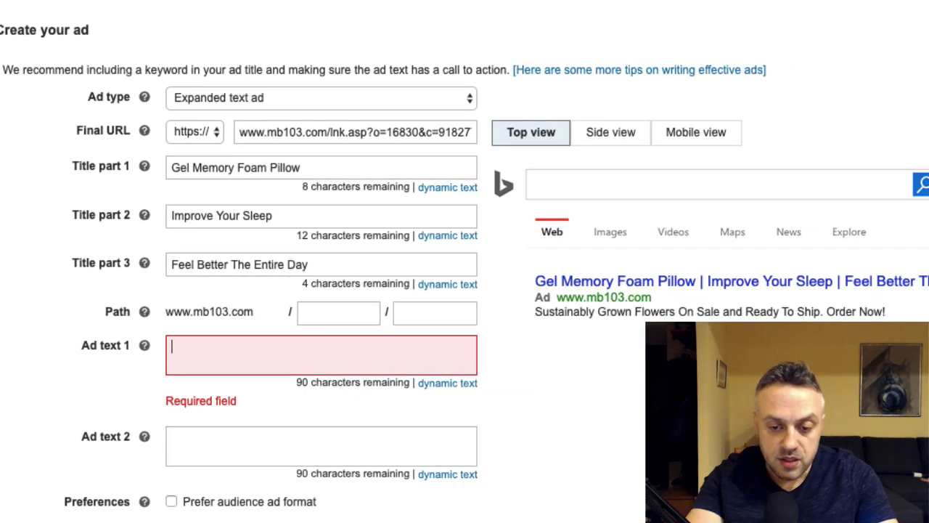
pyautogui.click(288, 350)
pyautogui.click(172, 347)
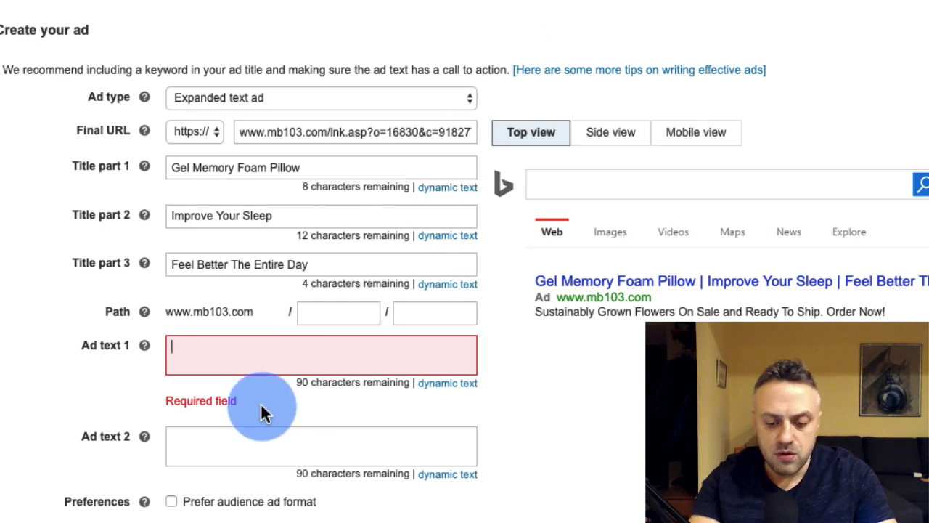
pyautogui.write('Suffering')
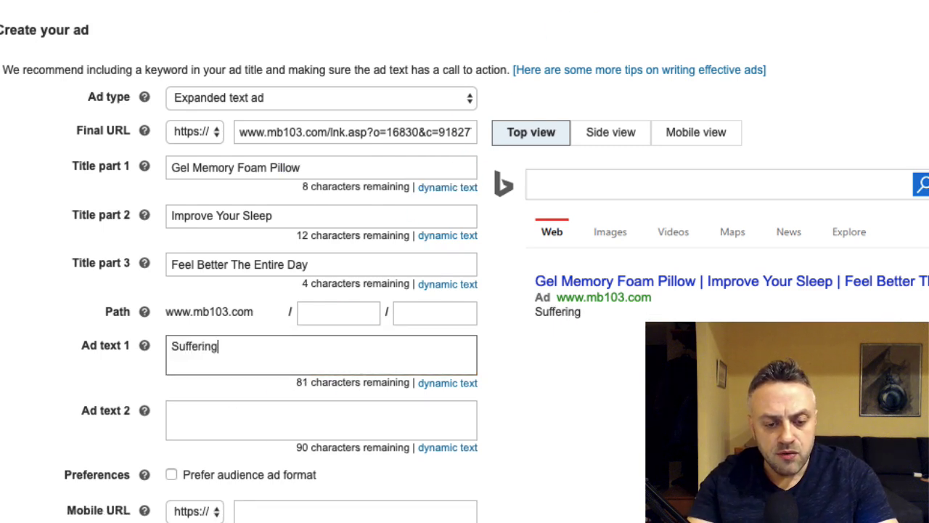
pyautogui.write(' from poor slee')
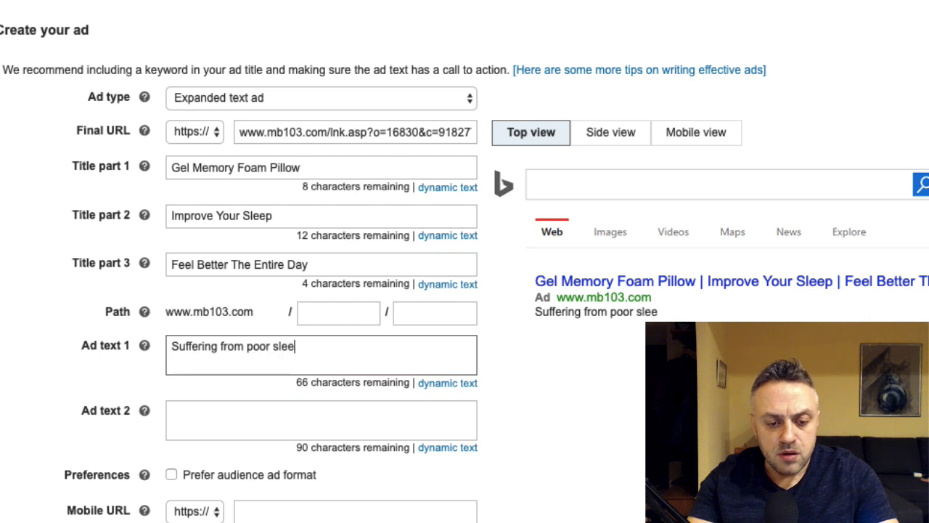
pyautogui.write('p? Check out our')
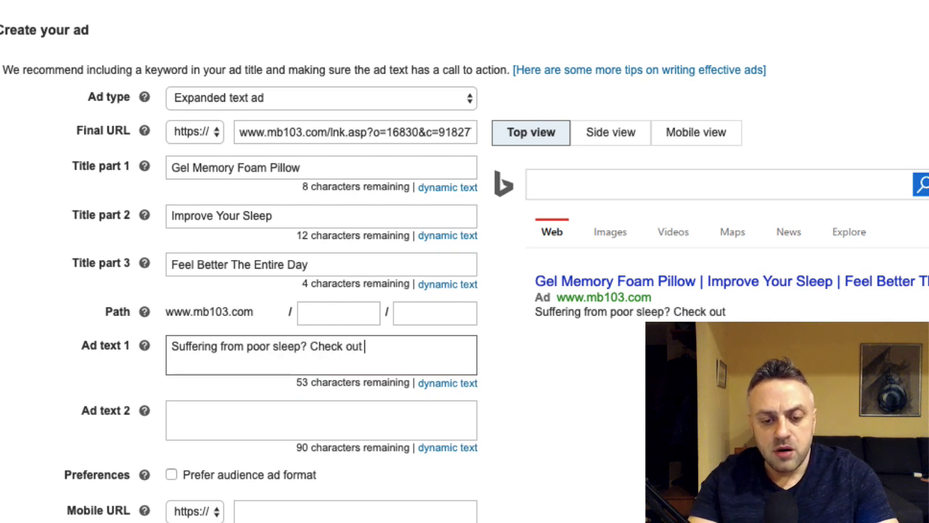
pyautogui.press('BackSpace')
pyautogui.press('BackSpace')
pyautogui.press('BackSpace')
pyautogui.press('BackSpace')
pyautogui.press('BackSpace')
pyautogui.press('BackSpace')
pyautogui.press('BackSpace')
pyautogui.press('BackSpace')
pyautogui.press('BackSpace')
pyautogui.press('BackSpace')
pyautogui.press('BackSpace')
pyautogui.press('BackSpace')
pyautogui.press('BackSpace')
pyautogui.press('BackSpace')
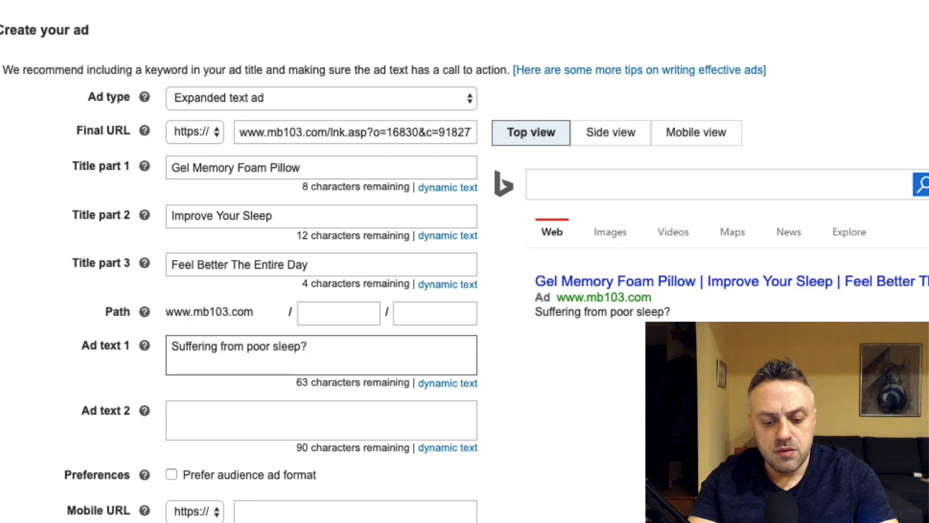
pyautogui.write('You need a ')
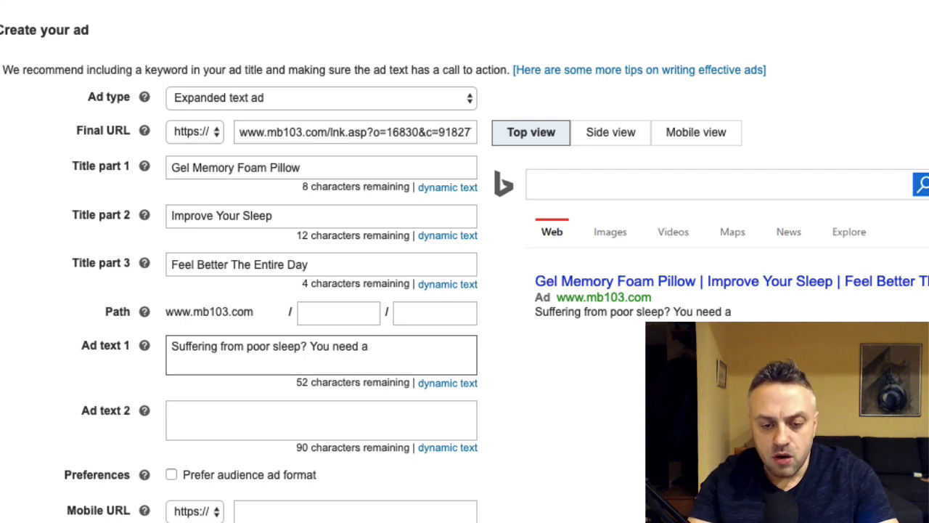
pyautogui.write('cold pillow')
pyautogui.hotkey('ctrl', 'z')
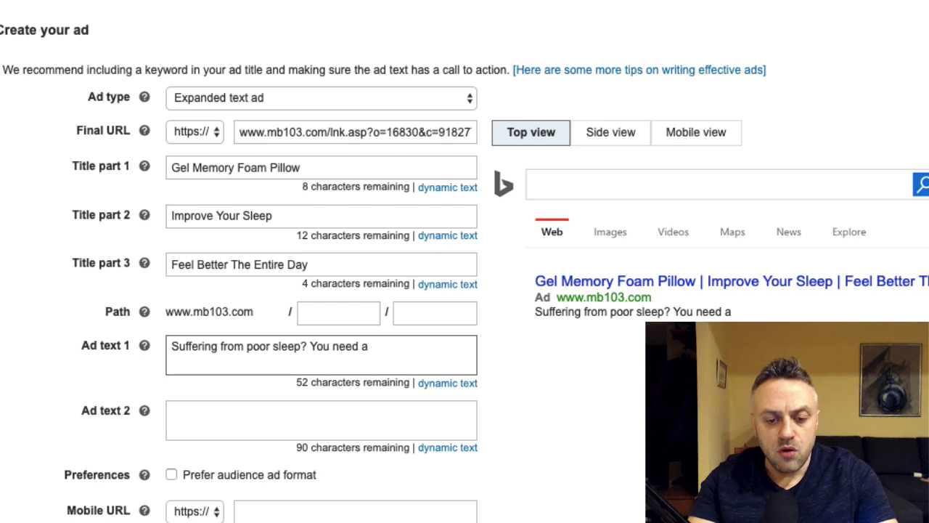
pyautogui.press('BackSpace')
pyautogui.press('BackSpace')
pyautogui.press('BackSpace')
pyautogui.press('BackSpace')
pyautogui.press('BackSpace')
pyautogui.press('BackSpace')
pyautogui.press('BackSpace')
pyautogui.press('BackSpace')
pyautogui.press('BackSpace')
pyautogui.press('BackSpace')
pyautogui.press('BackSpace')
# Complete Ad text 1 with the sentence "Our cold pillow will help out!" after the opening question
pyautogui.write('Our col')
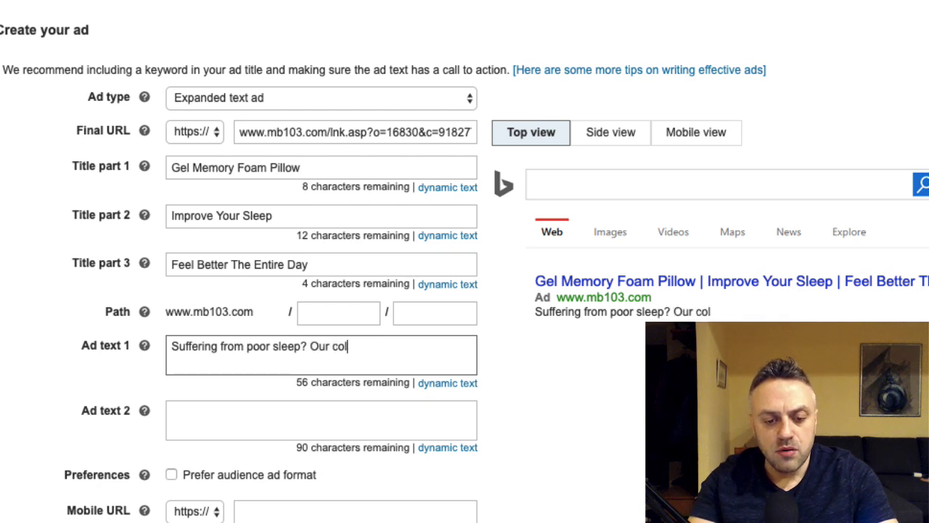
pyautogui.write('d pillow will he')
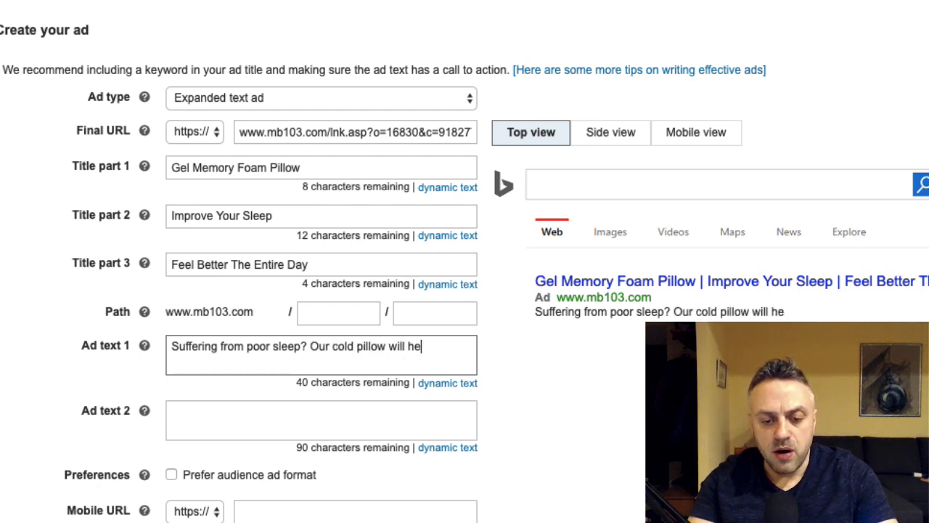
pyautogui.write('lp out!')
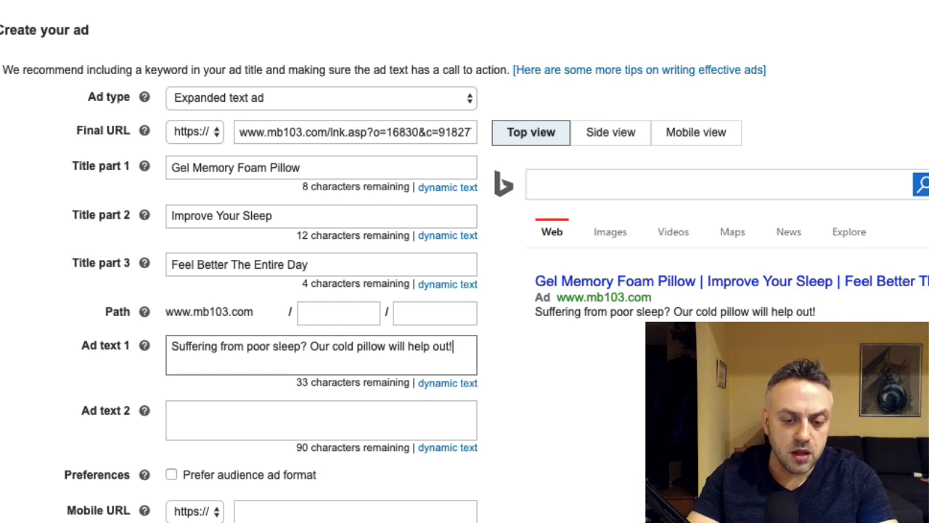
# Set Ad text 2 to "Everyone loves our cold pillow."
pyautogui.click(259, 425)
pyautogui.write('f')
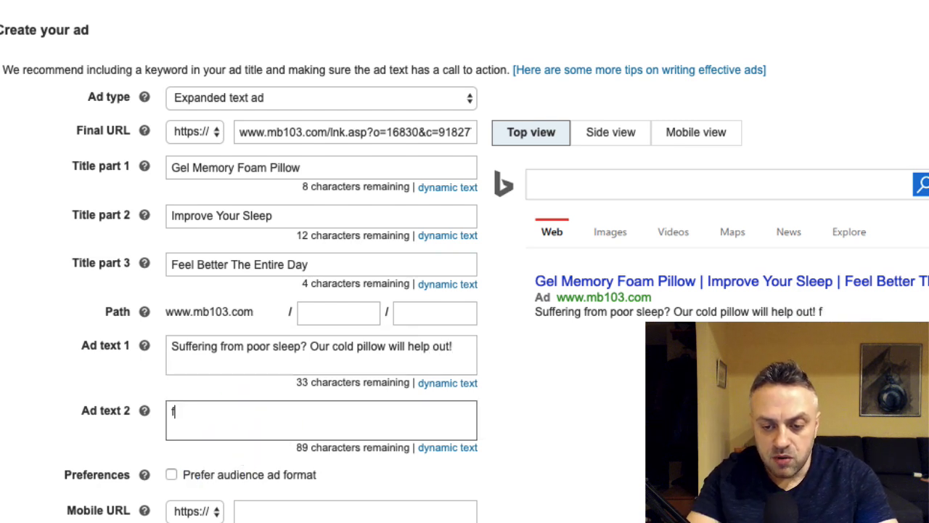
pyautogui.press('BackSpace')
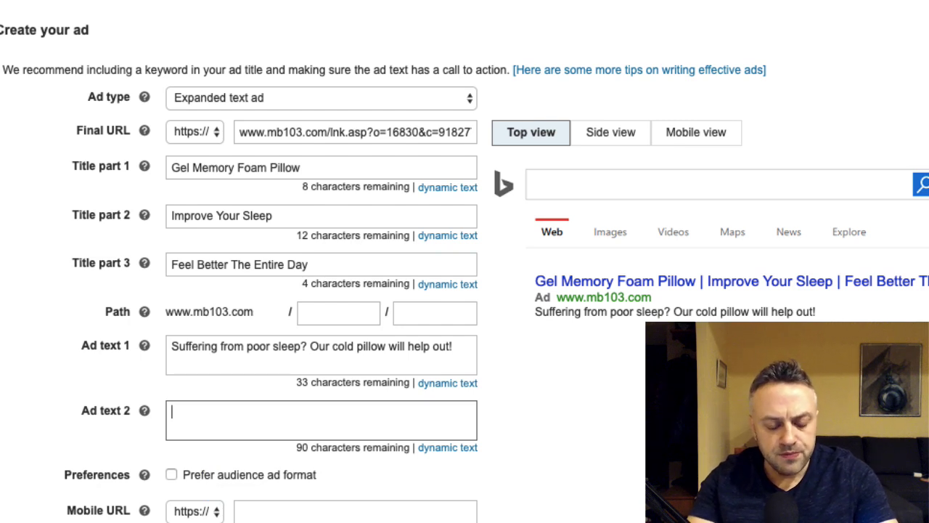
pyautogui.write('Everyo')
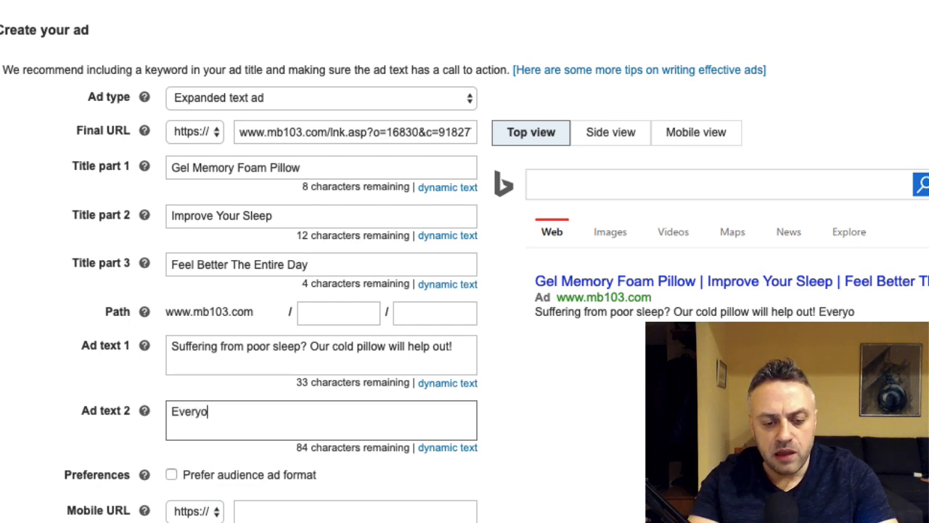
pyautogui.write('ne loves our ')
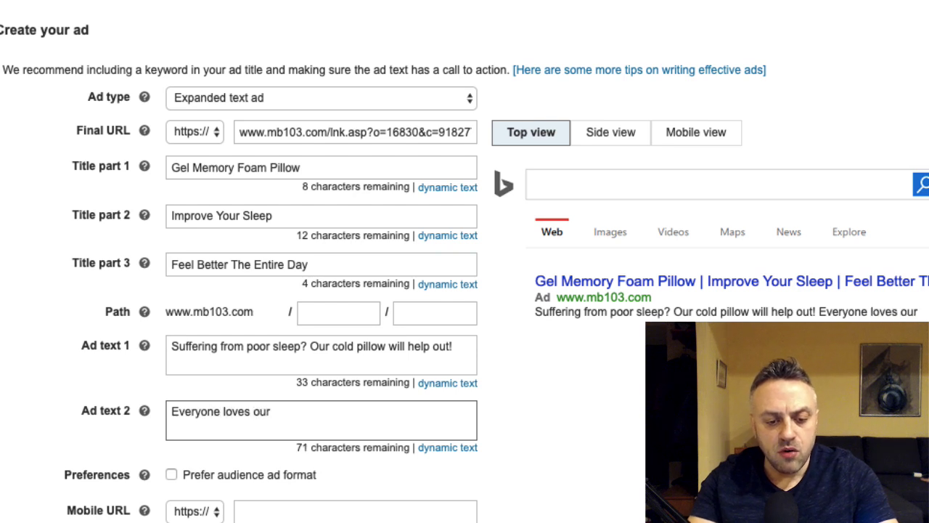
pyautogui.write('cold pillow.')
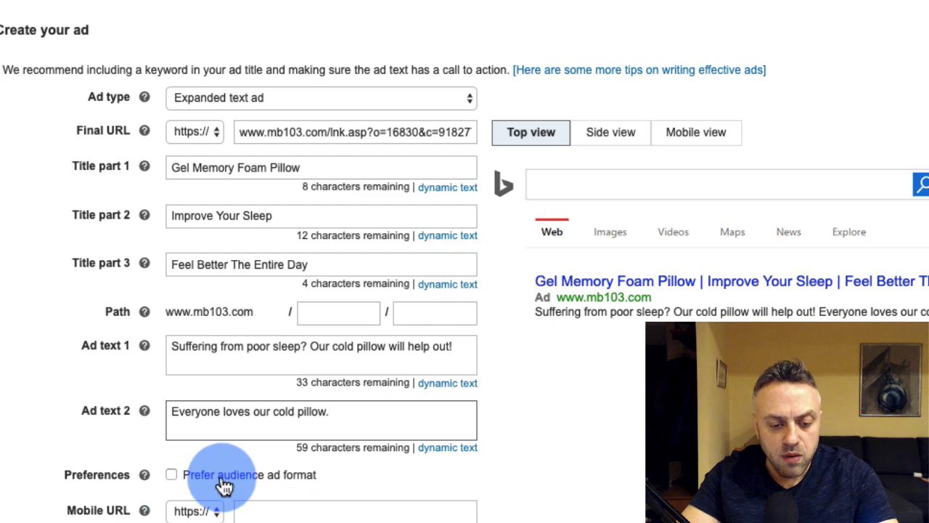
# Check the ad URL options without setting any tracking details and save the expanded text ad
pyautogui.scroll(-3, 218, 487)
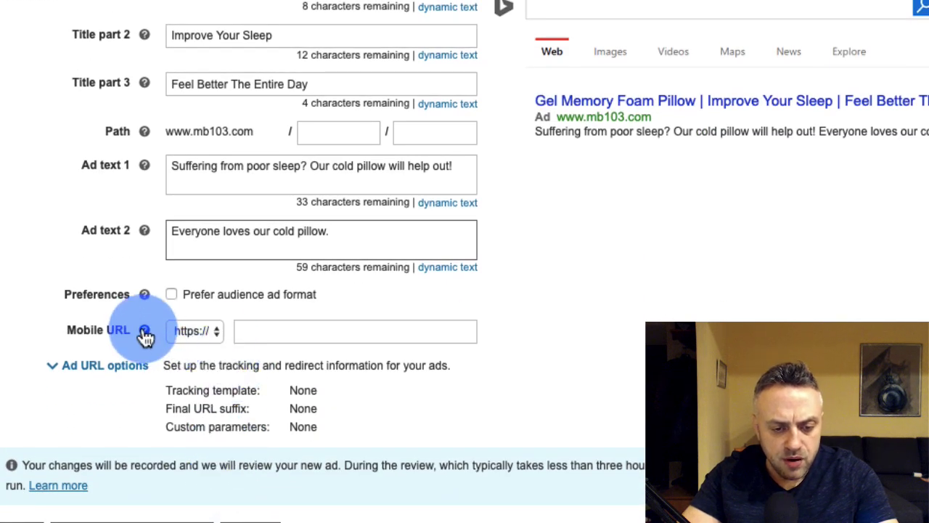
pyautogui.click(105, 367)
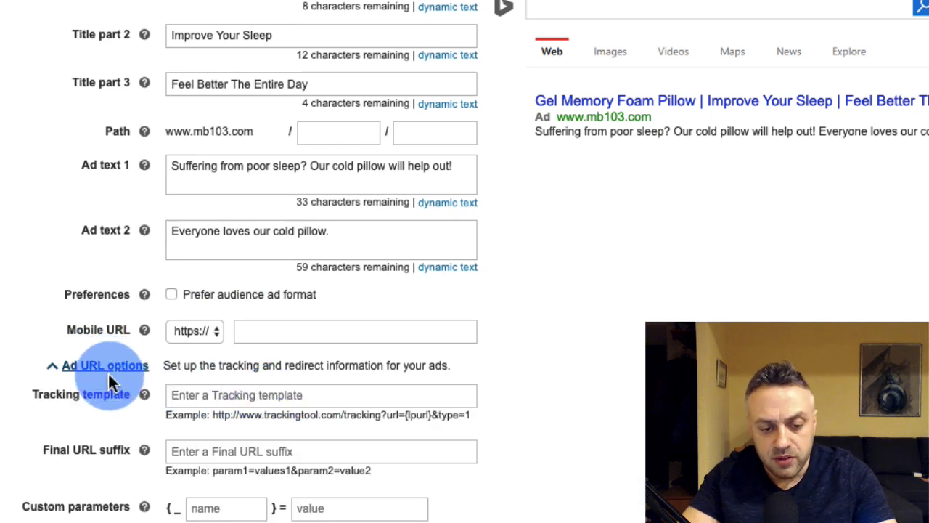
pyautogui.click(114, 369)
pyautogui.click(23, 520)
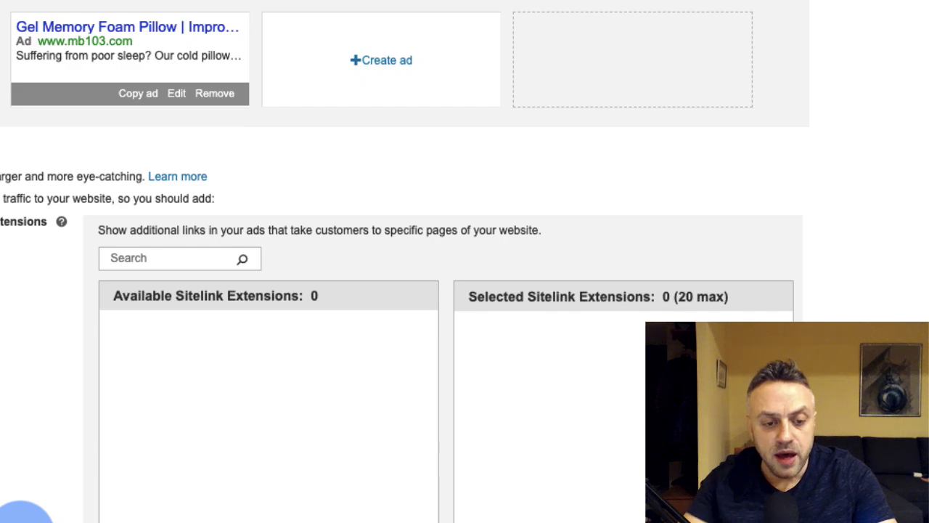
# Skip all ad extensions, save the ads and proceed to the campaign's budget and bids stage
pyautogui.scroll(3, 57, 464)
pyautogui.click(70, 209)
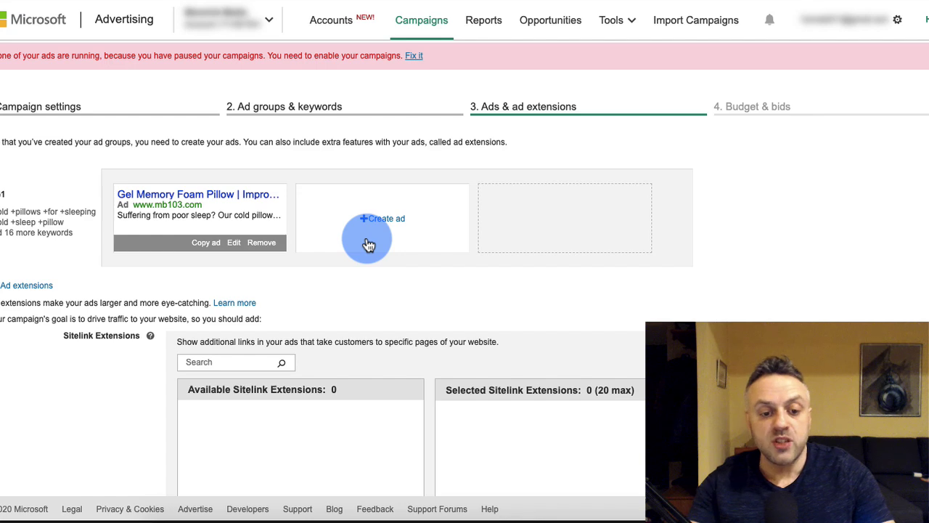
pyautogui.scroll(-15, 138, 370)
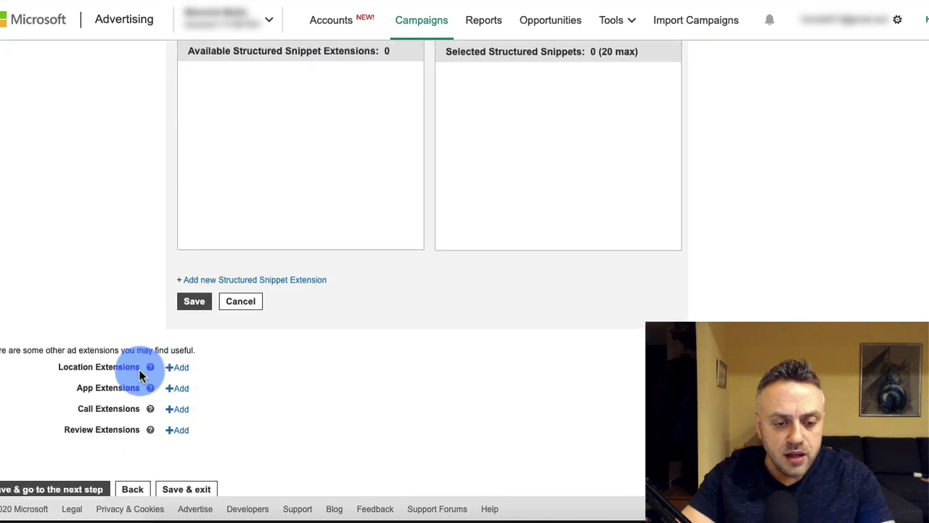
pyautogui.scroll(-1, 140, 374)
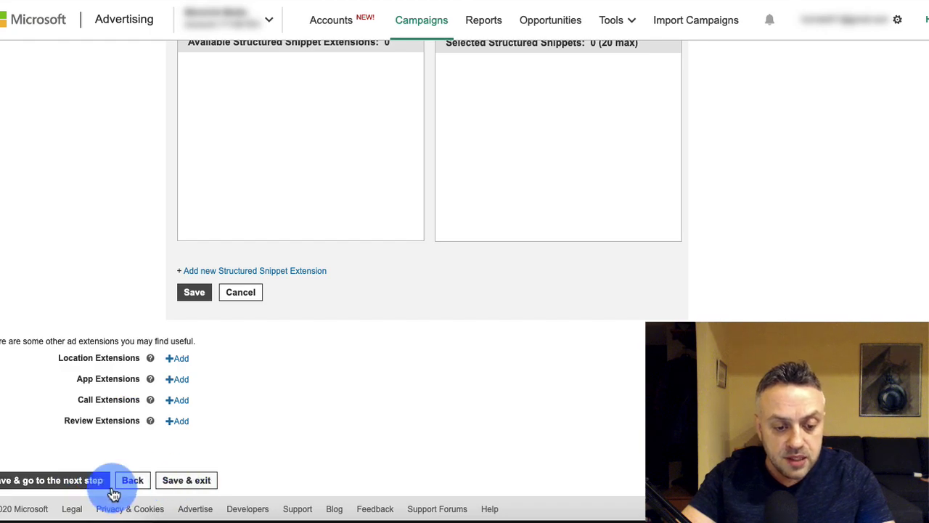
pyautogui.click(65, 480)
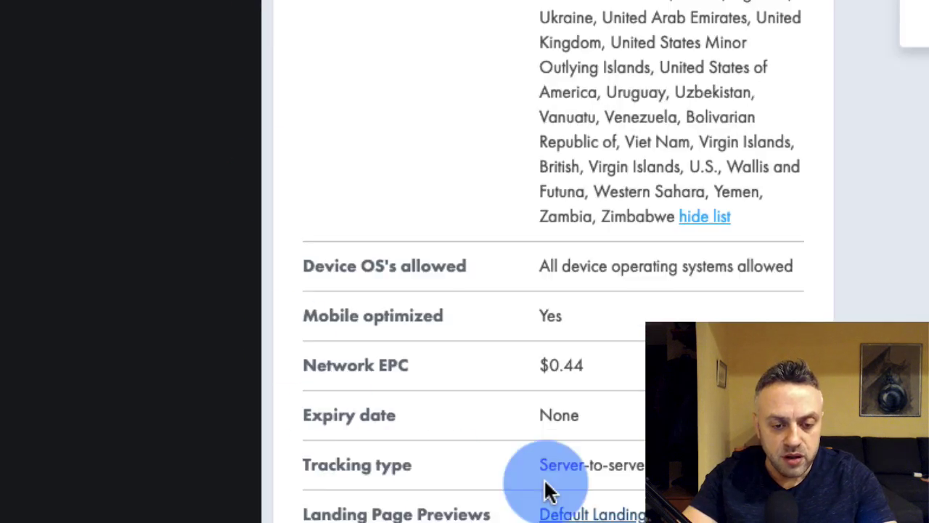
# Check the pillow offer's details on MaxBounty and set the campaign's bid strategy to "Manual: Use the bid I set"
pyautogui.scroll(10, 618, 382)
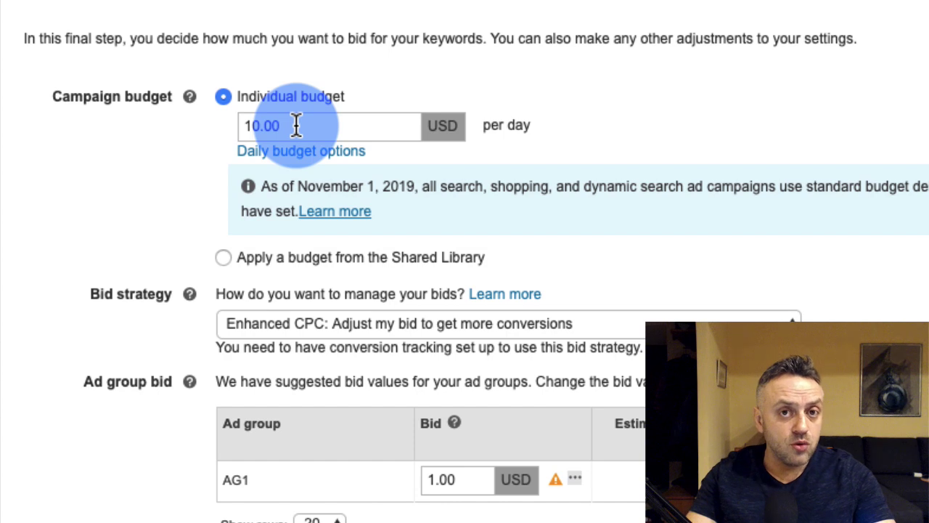
pyautogui.click(329, 325)
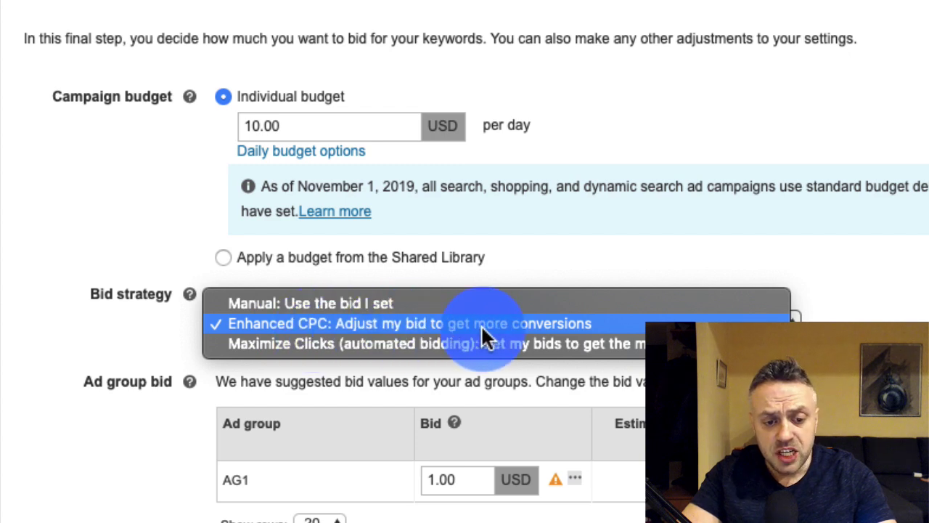
pyautogui.click(345, 304)
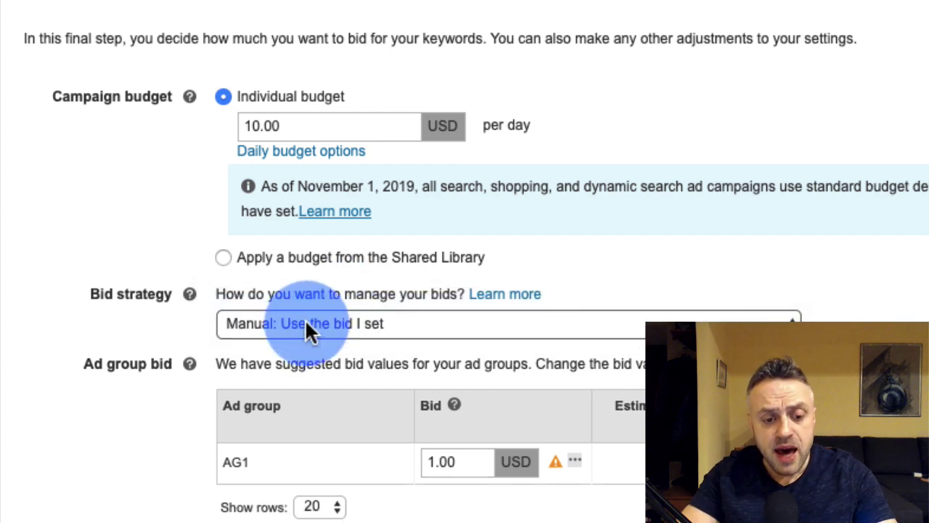
# Set the bid of ad group AG1 to 10 USD and save the campaign
pyautogui.scroll(-2, 135, 436)
pyautogui.scroll(1, 348, 421)
pyautogui.click(439, 430)
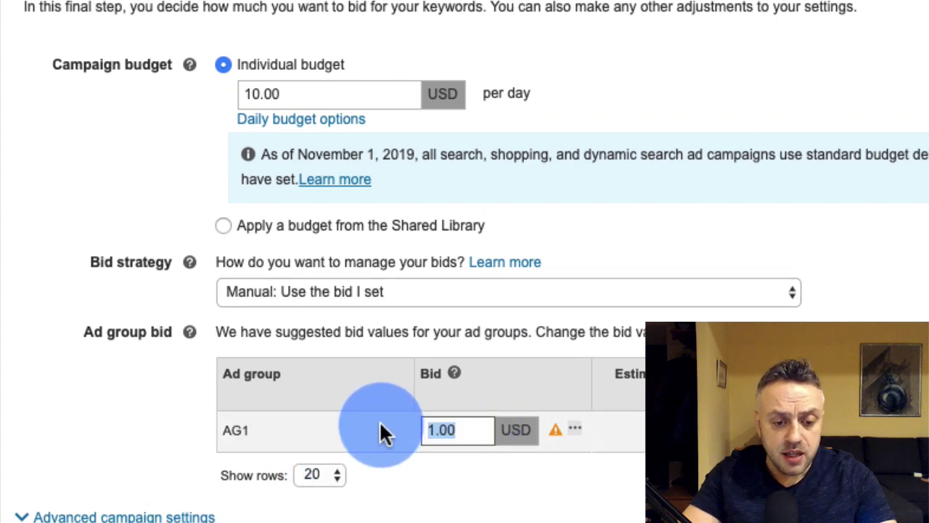
pyautogui.write('5')
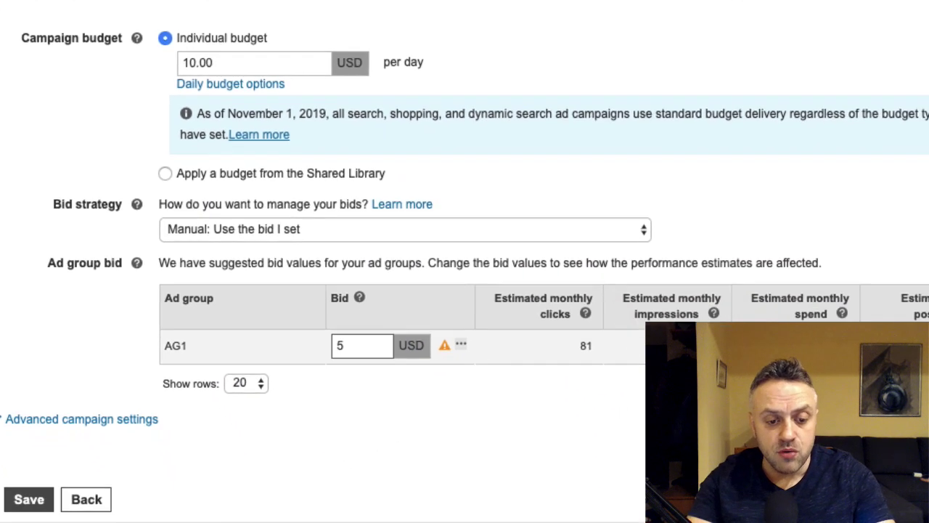
pyautogui.press('BackSpace')
pyautogui.write('10')
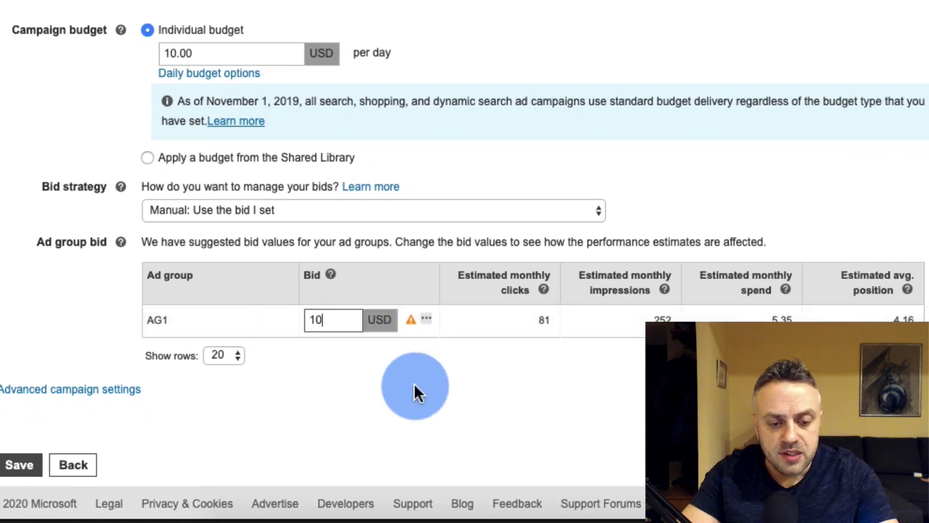
pyautogui.click(448, 415)
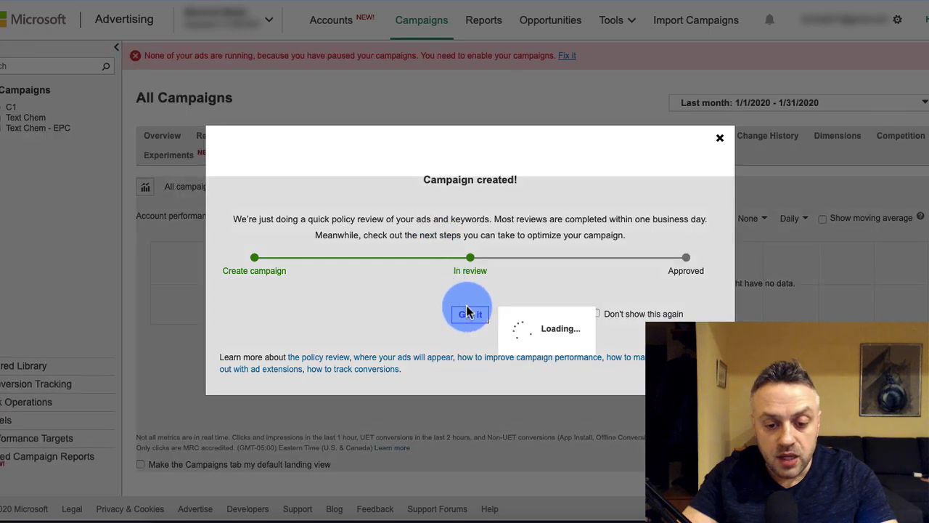
# Dismiss the campaign creation notice and set campaign C1 to Paused
pyautogui.click(470, 315)
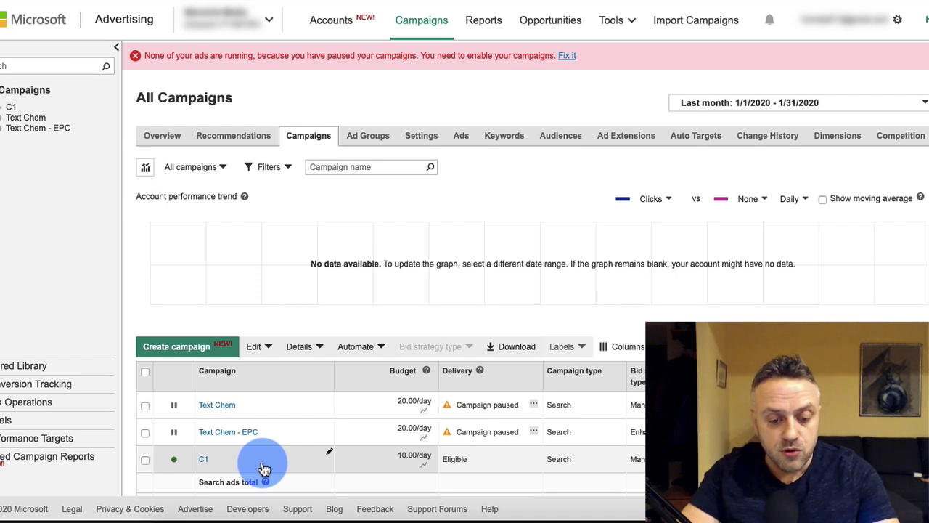
pyautogui.click(181, 463)
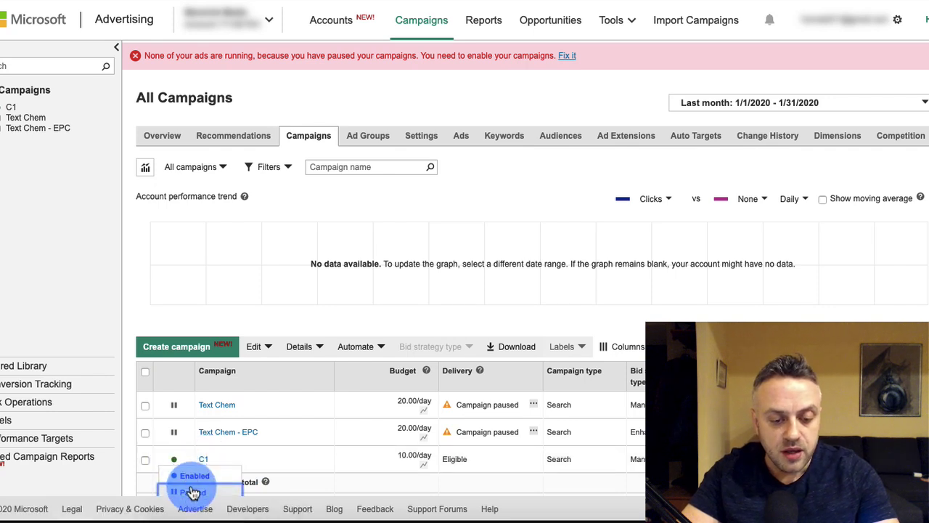
pyautogui.click(192, 494)
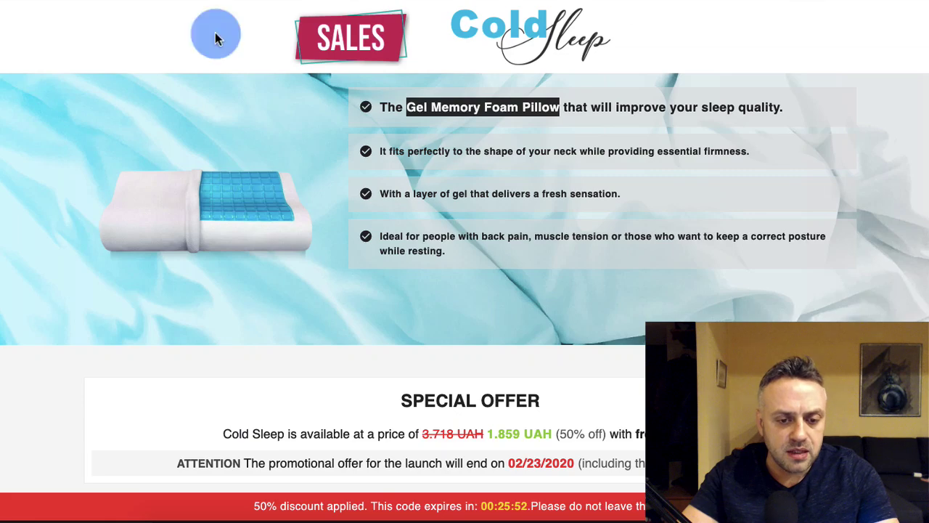
# Review the Cold Sleep landing page for the pillow's benefits and the special offer
pyautogui.scroll(-10, 245, 297)
pyautogui.scroll(10, 242, 296)
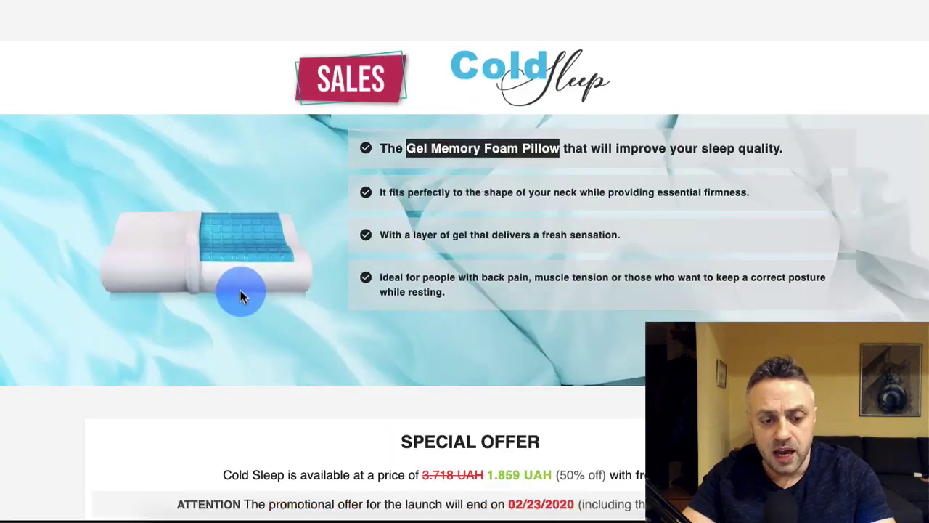
pyautogui.scroll(-1, 242, 296)
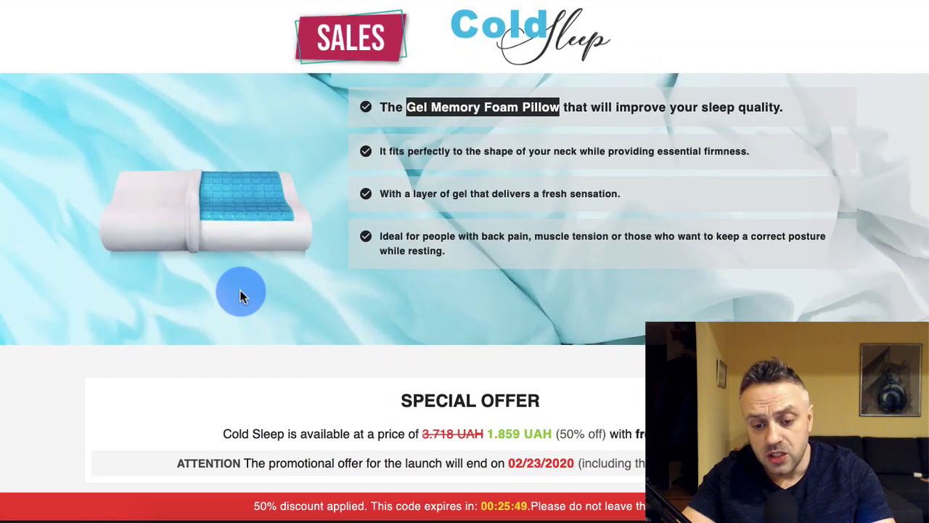
# Return to the Cold Sleep Pillow offer on MaxBounty and check its search restrictions, allowed countries and landing page option
pyautogui.click(488, 177)
pyautogui.hotkey('ctrl', 'Tab')
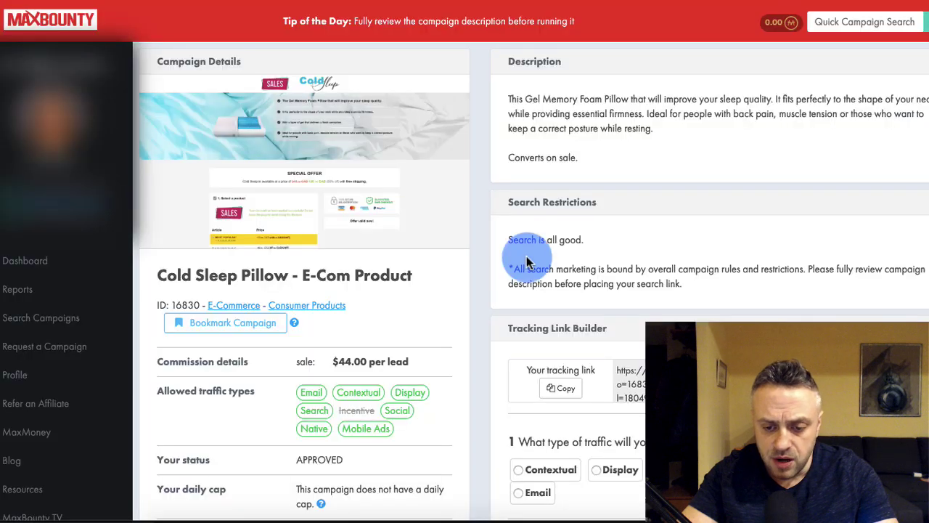
pyautogui.scroll(-5, 519, 254)
pyautogui.scroll(-2, 628, 435)
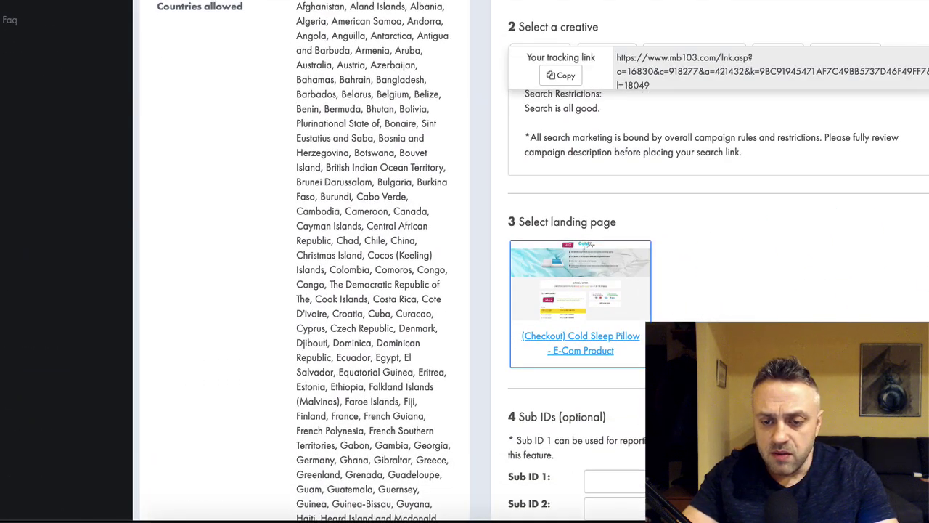
pyautogui.scroll(7, 751, 291)
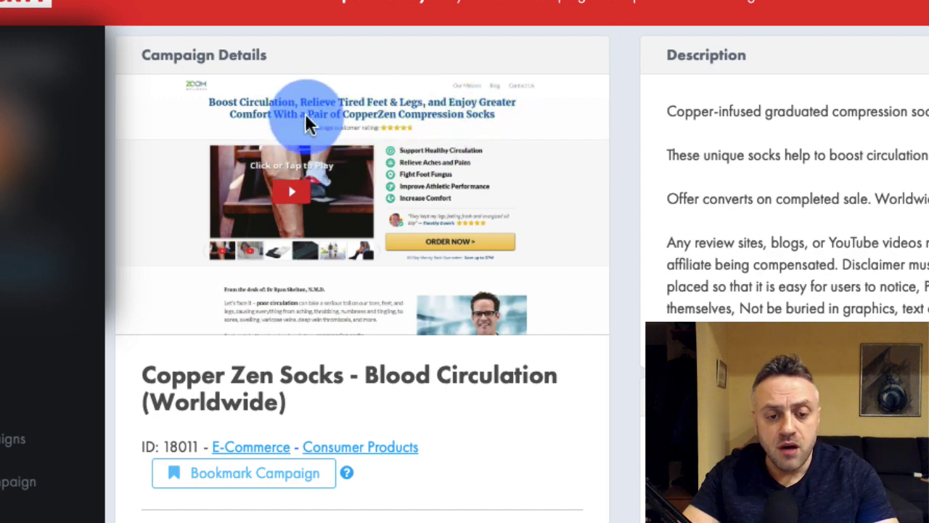
# Review the Copper Zen Socks offer's commission, allowed traffic types, countries and landing page previews
pyautogui.scroll(-10, 396, 210)
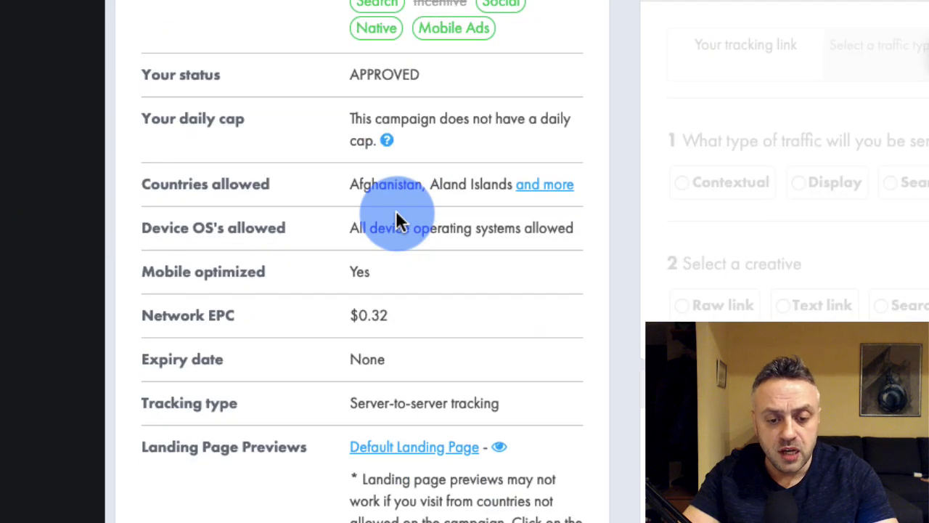
pyautogui.scroll(5, 395, 218)
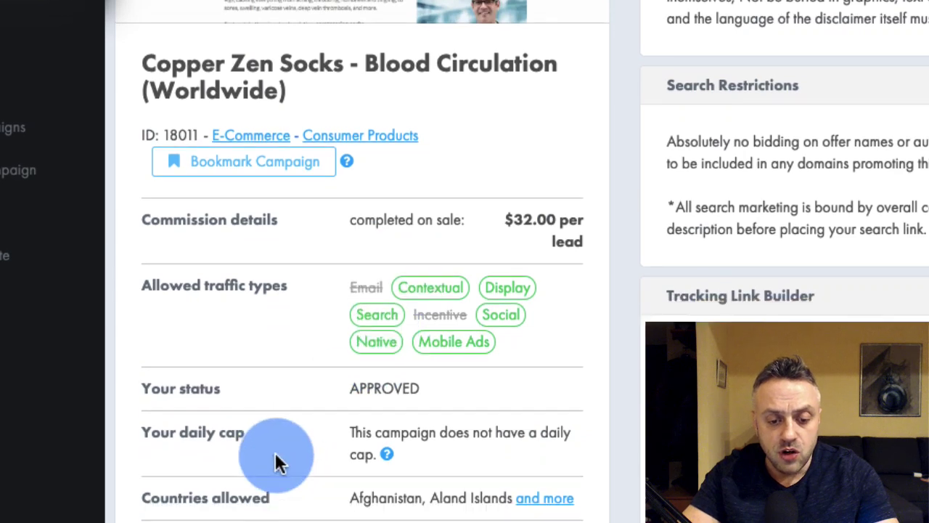
pyautogui.scroll(-5, 275, 452)
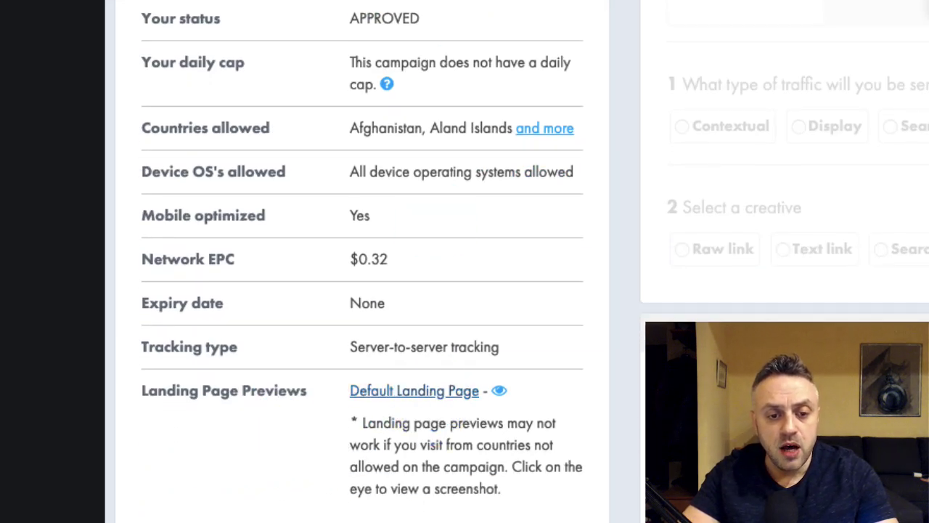
# Open the Copper Zen Socks default landing page and read through its benefits, customer stories and guarantee
pyautogui.click(321, 3)
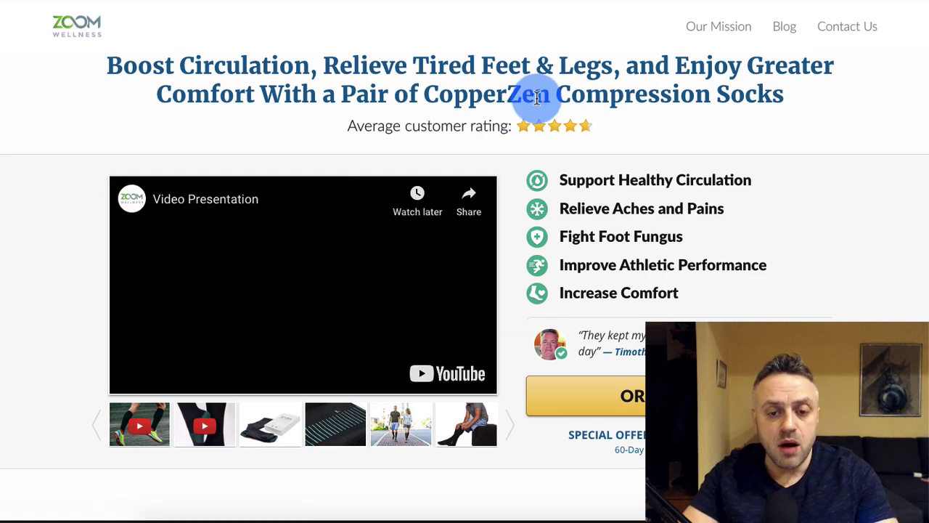
pyautogui.scroll(-2, 42, 317)
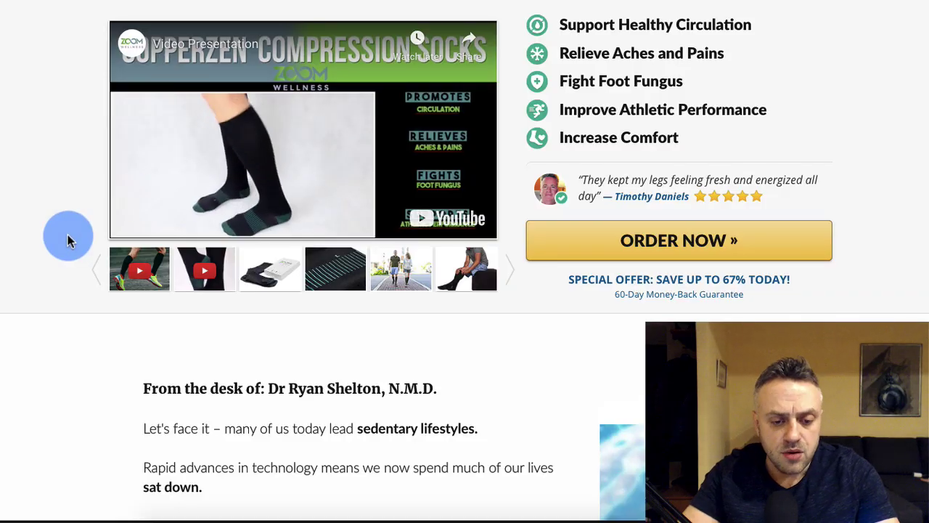
pyautogui.scroll(2, 68, 241)
pyautogui.scroll(-20, 63, 313)
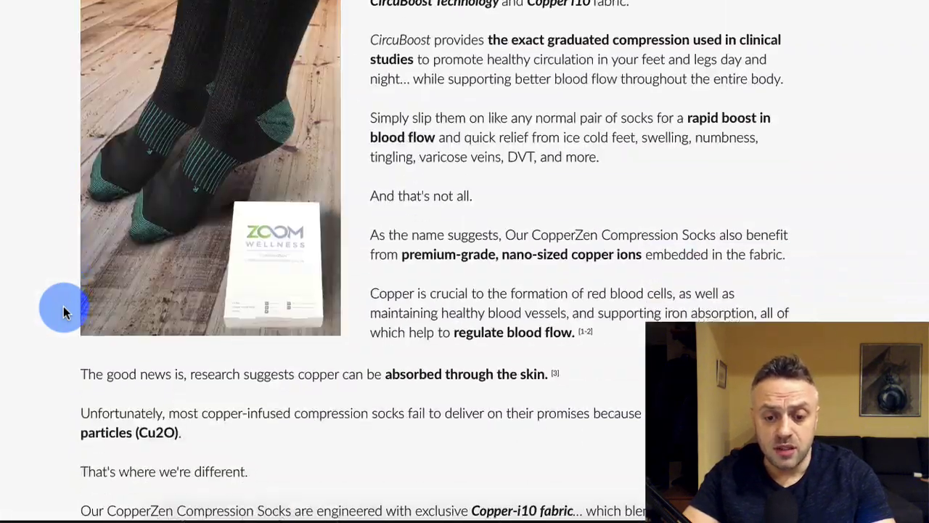
pyautogui.scroll(-20, 63, 312)
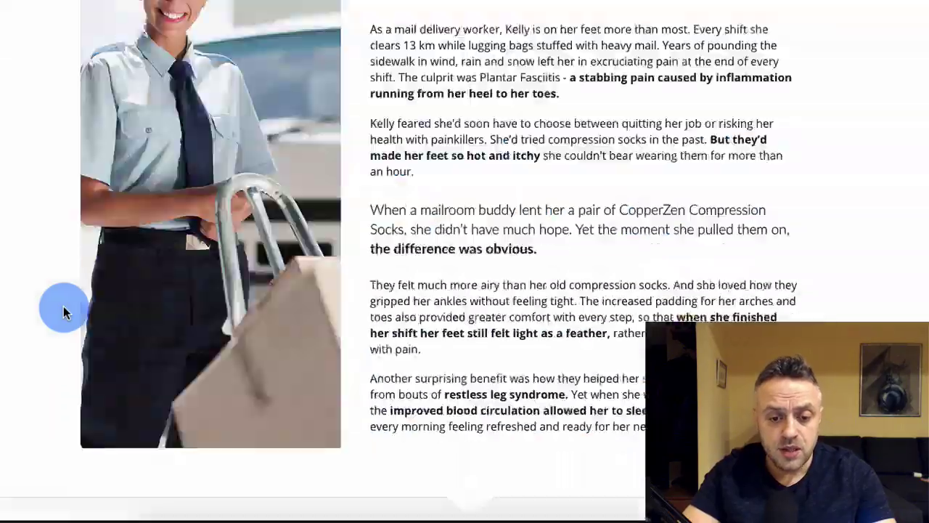
pyautogui.scroll(-20, 63, 312)
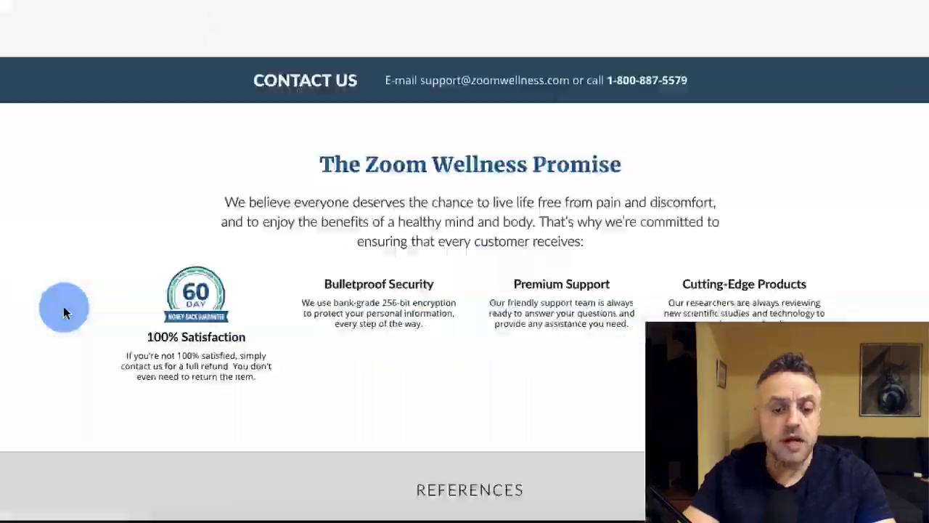
pyautogui.scroll(20, 64, 312)
pyautogui.scroll(20, 63, 312)
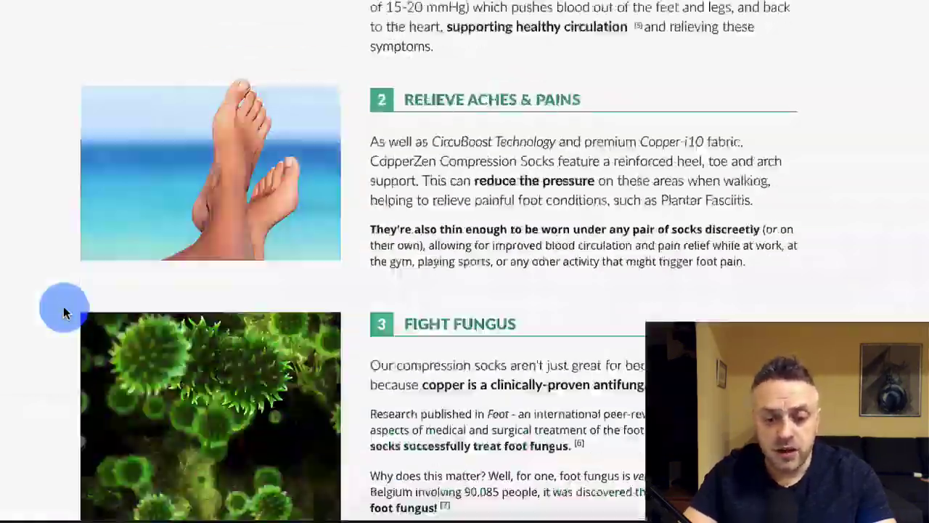
pyautogui.scroll(-1, 64, 312)
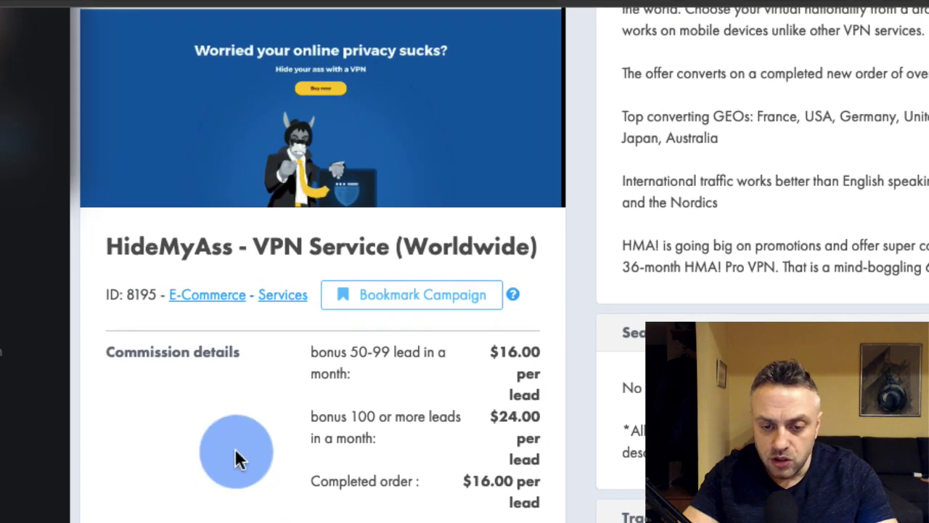
# Read the HideMyAss VPN offer's description and search restrictions on brand bidding
pyautogui.scroll(5, 235, 454)
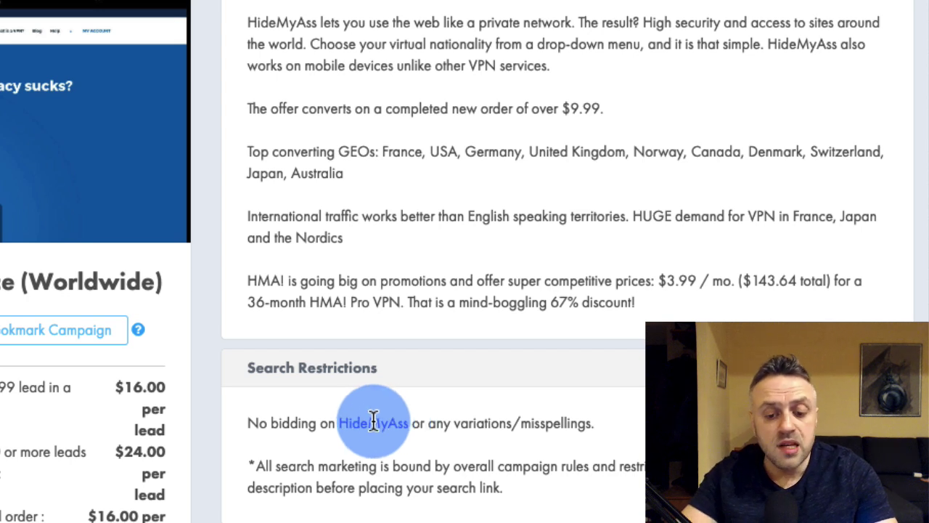
pyautogui.moveTo(340, 423); pyautogui.dragTo(404, 423)
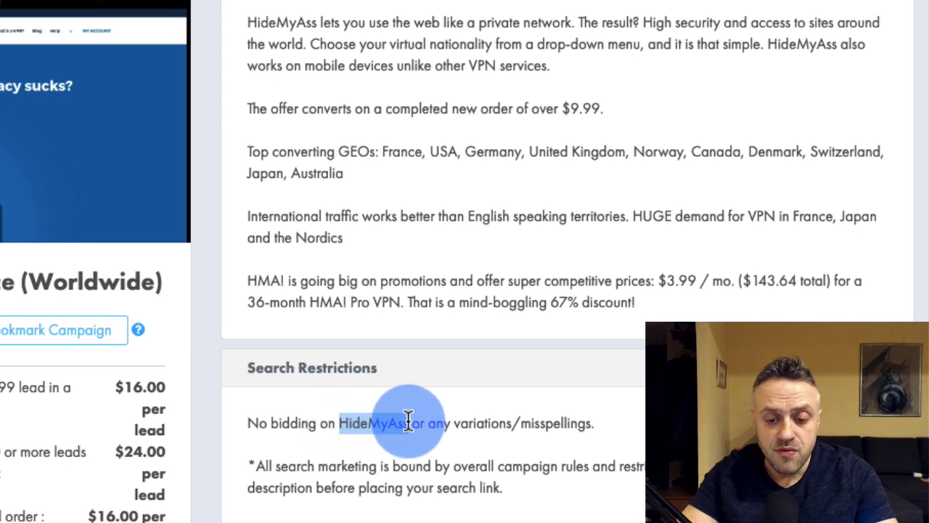
pyautogui.click(406, 424)
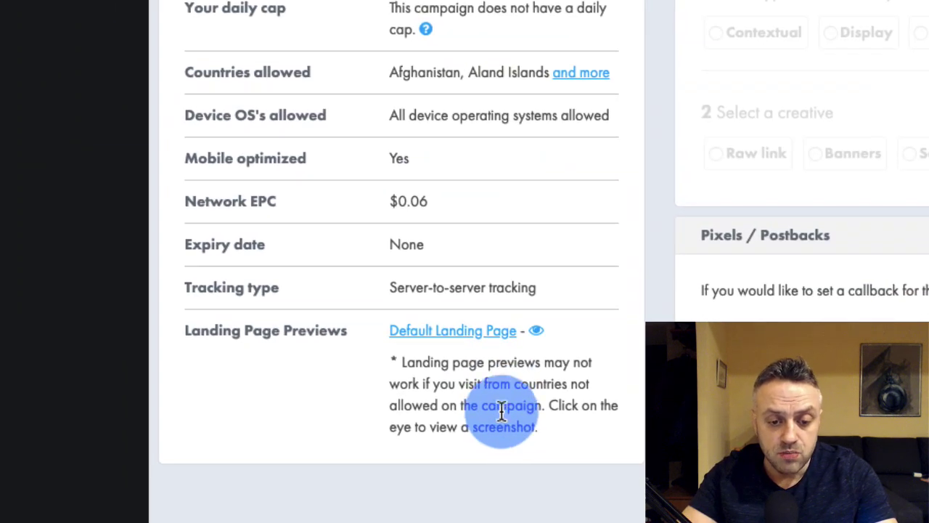
# Open the HideMyAss default landing page, look through its VPN selling points and dismiss the limited offer pop-up
pyautogui.click(484, 333)
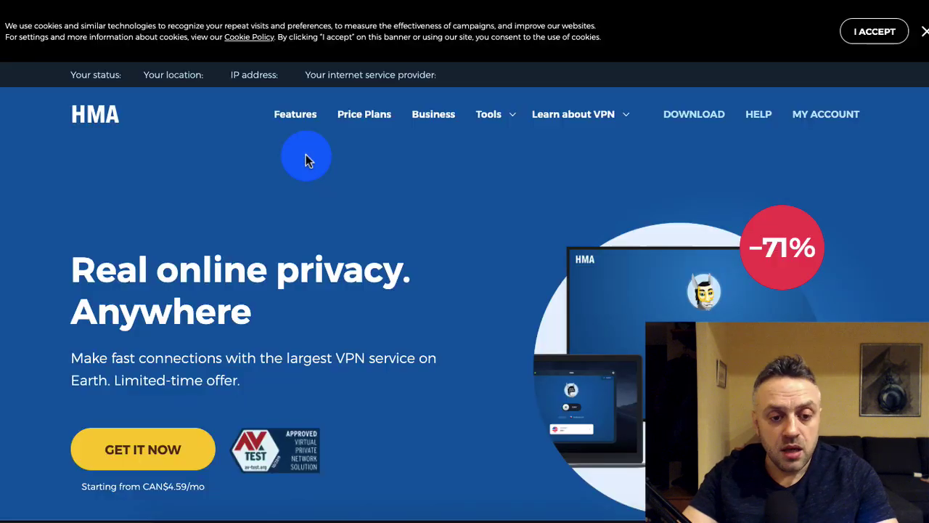
pyautogui.scroll(-1, 127, 251)
pyautogui.scroll(-10, 127, 252)
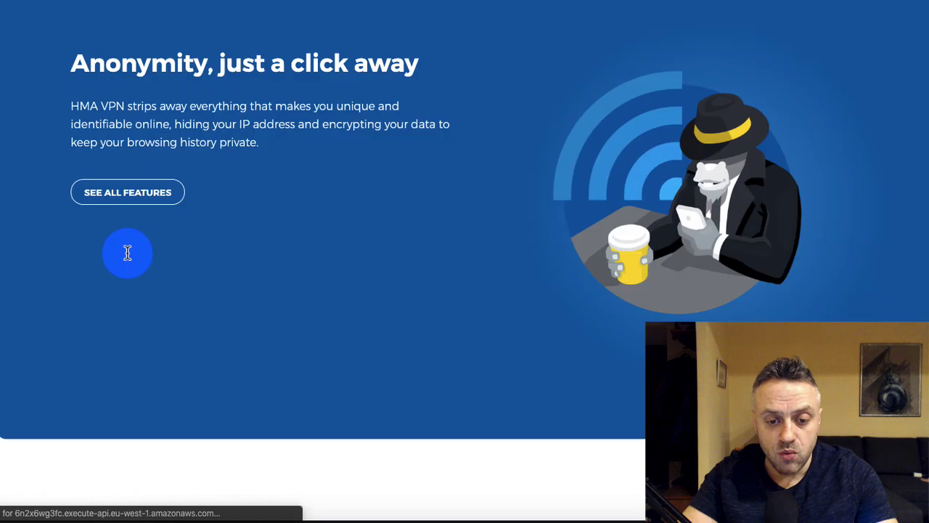
pyautogui.scroll(-5, 127, 252)
pyautogui.scroll(-15, 127, 252)
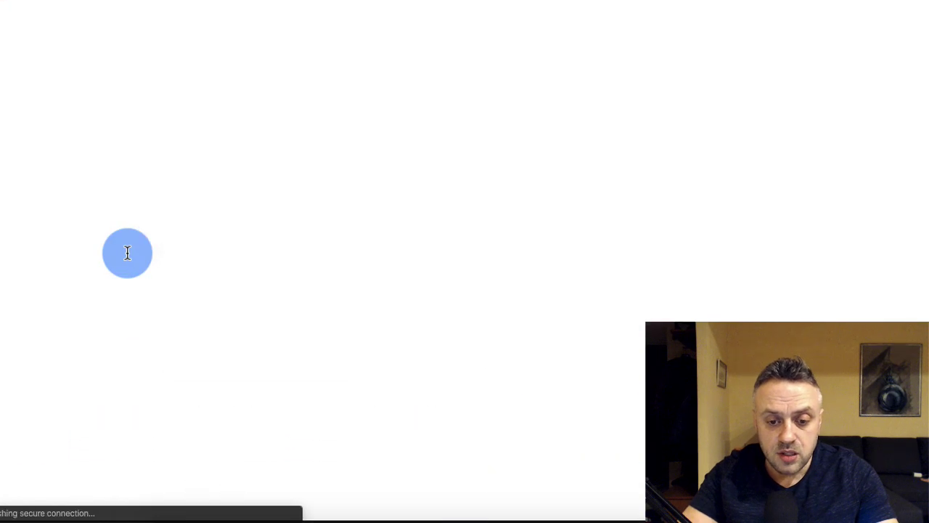
pyautogui.scroll(20, 126, 251)
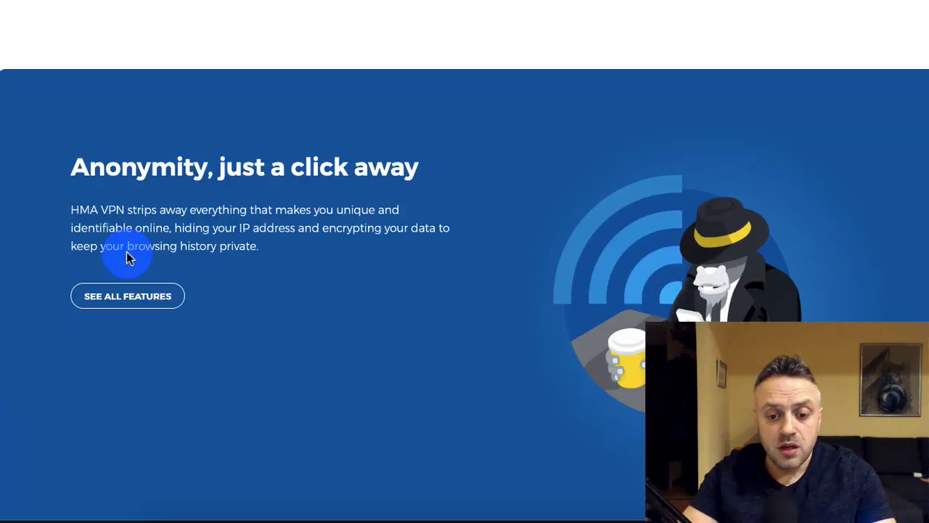
pyautogui.scroll(-12, 127, 252)
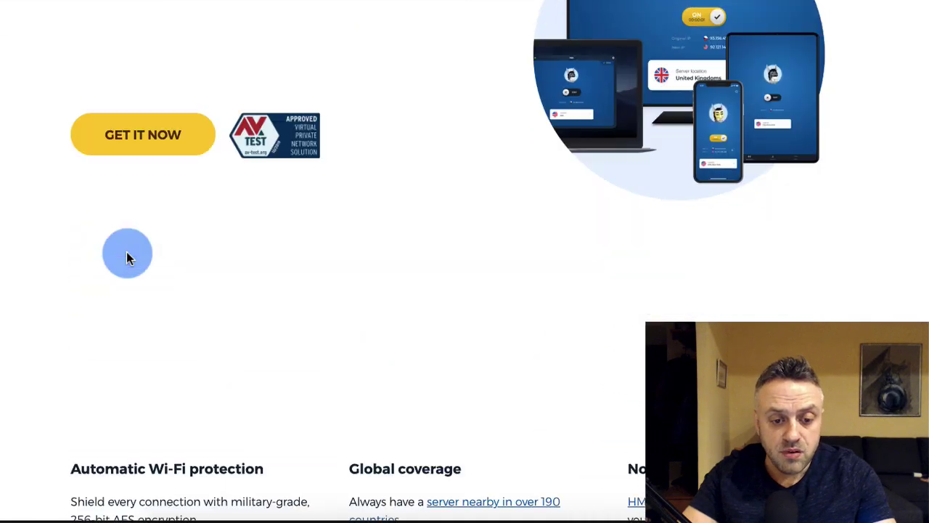
pyautogui.scroll(3, 126, 251)
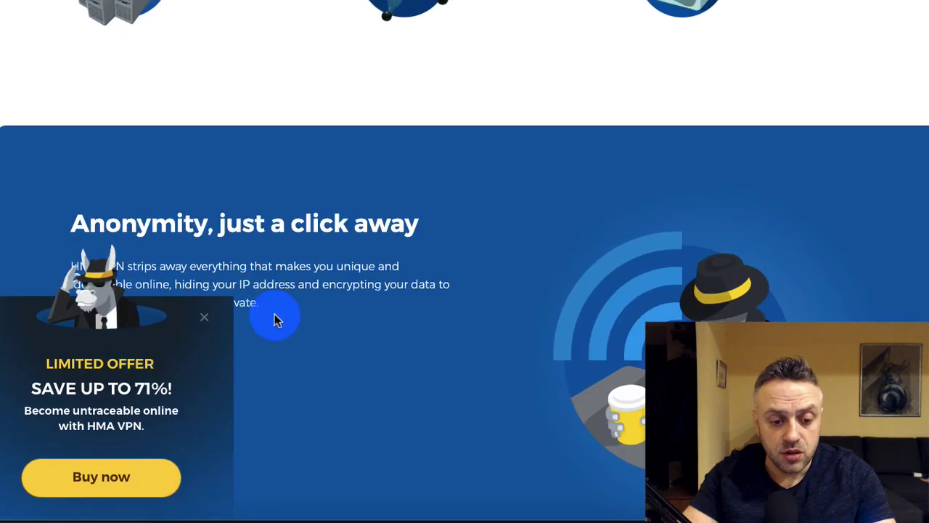
pyautogui.click(205, 318)
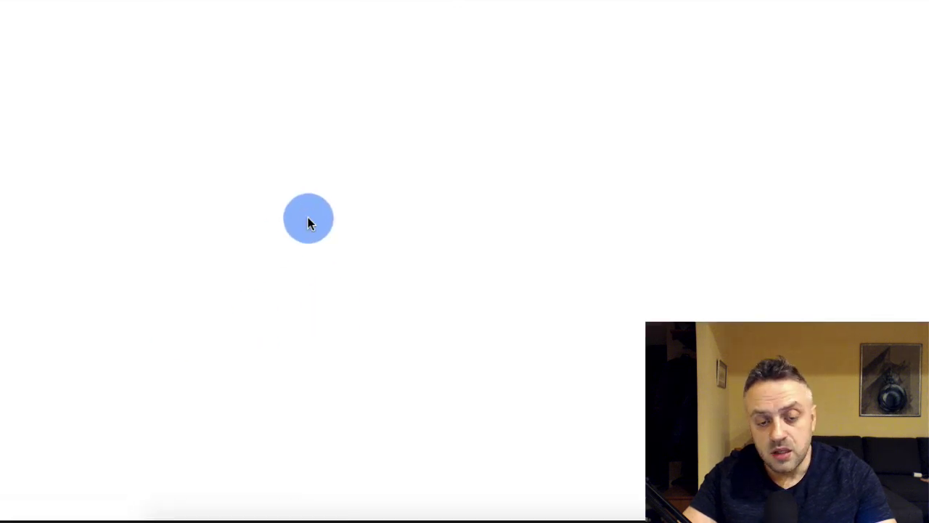
# Look through the Features and Price Plans pages of the HMA VPN site
pyautogui.scroll(-5, 218, 269)
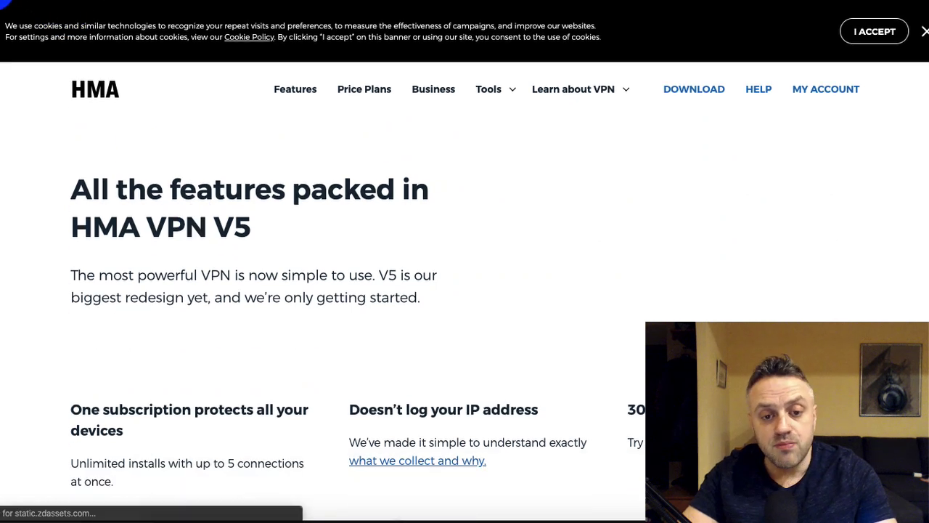
pyautogui.click(371, 87)
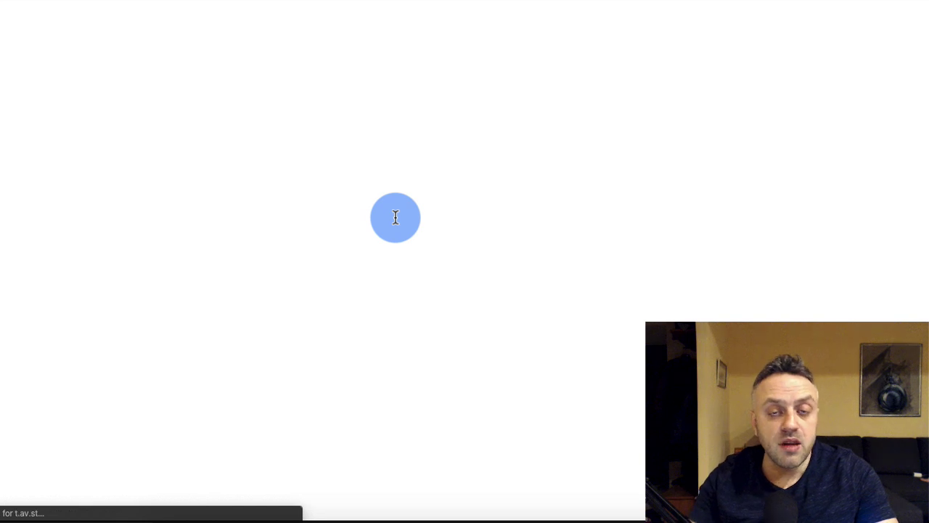
pyautogui.scroll(-4, 396, 217)
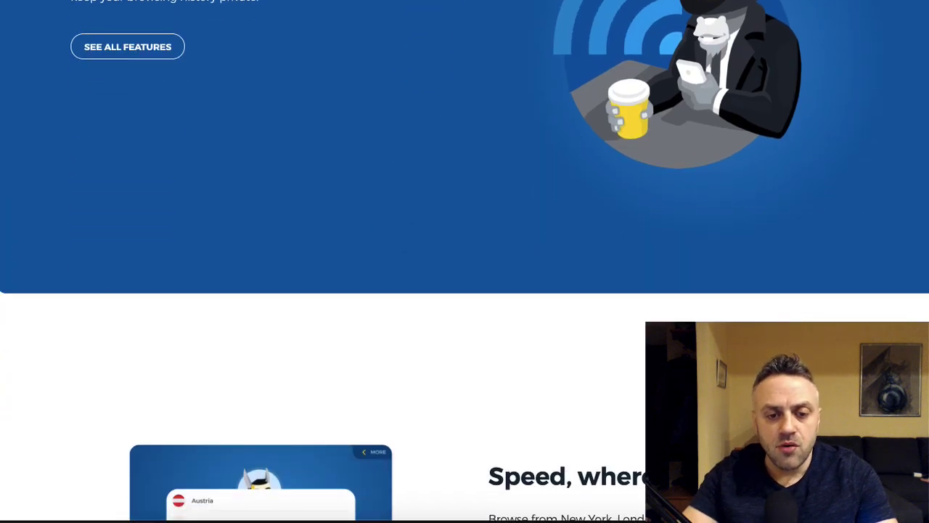
pyautogui.click(367, 4)
pyautogui.scroll(7, 353, 264)
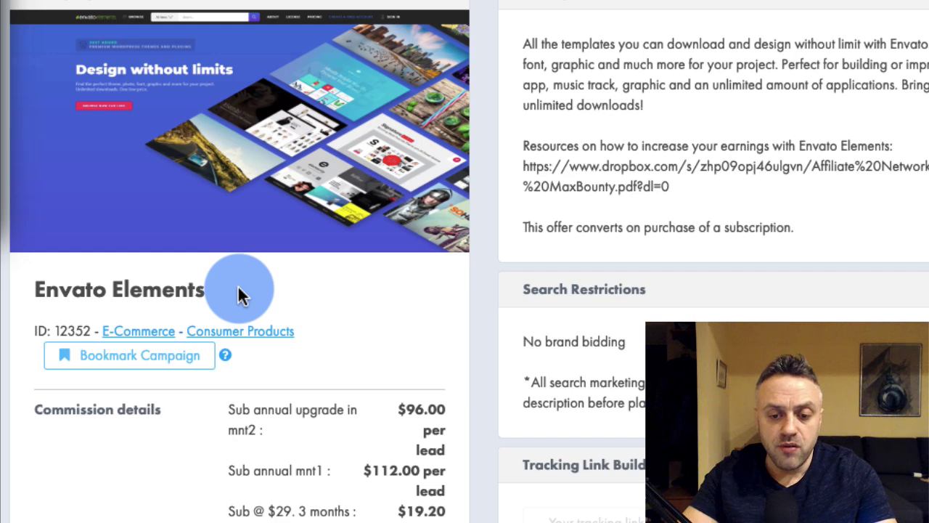
# Review the Envato Elements offer's commissions, description and search restrictions on MaxBounty
pyautogui.scroll(-2, 239, 294)
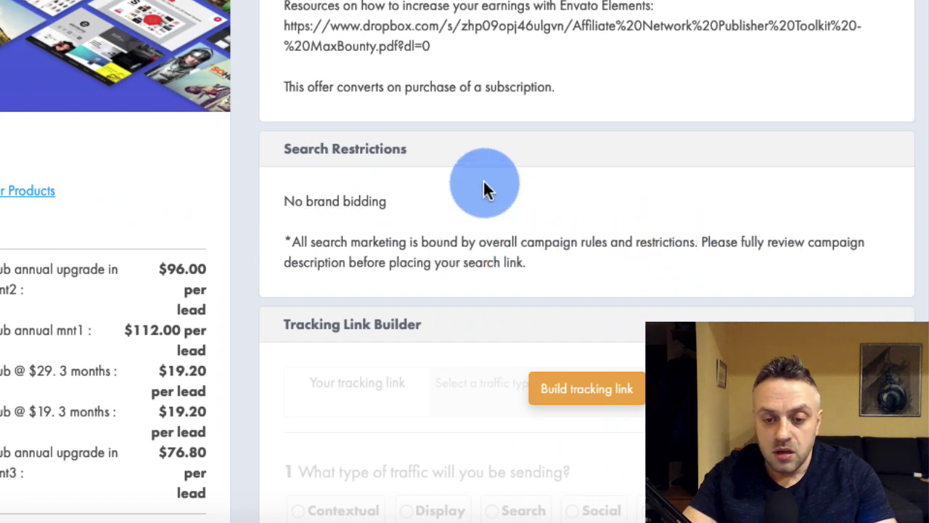
pyautogui.moveTo(402, 208); pyautogui.dragTo(323, 203)
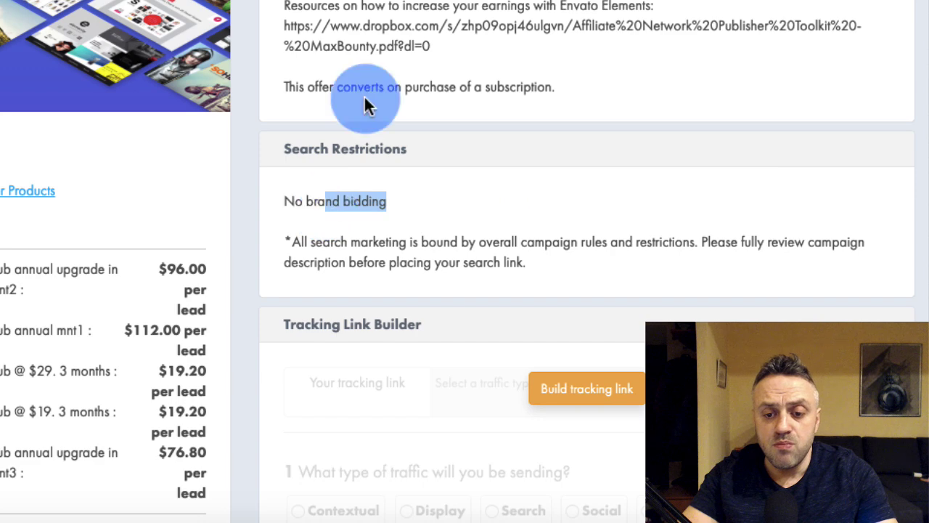
pyautogui.scroll(1, 363, 103)
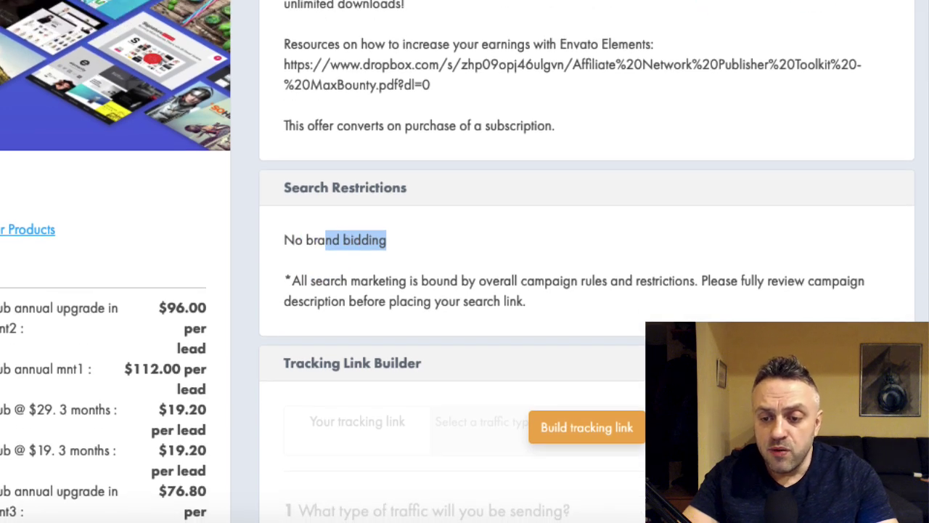
pyautogui.press('Escape')
pyautogui.scroll(3, 328, 42)
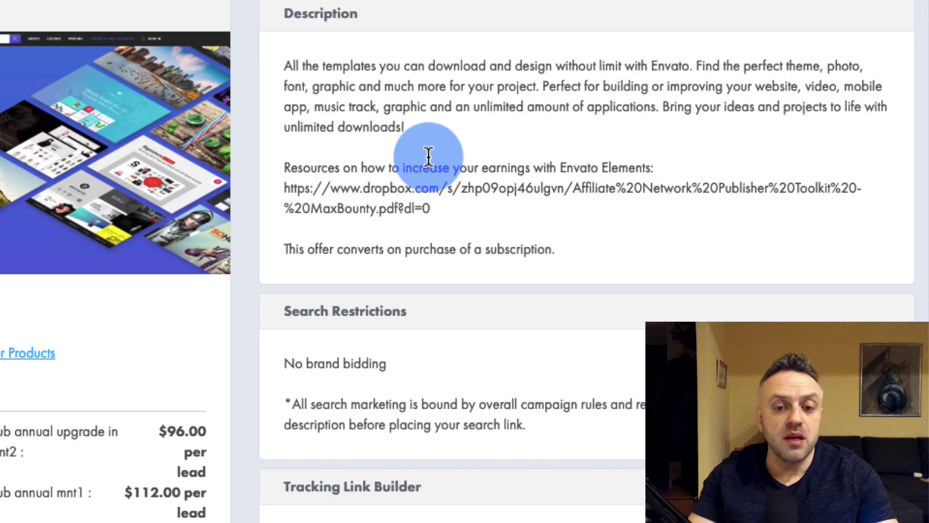
pyautogui.scroll(-1, 429, 157)
pyautogui.scroll(-4, 429, 156)
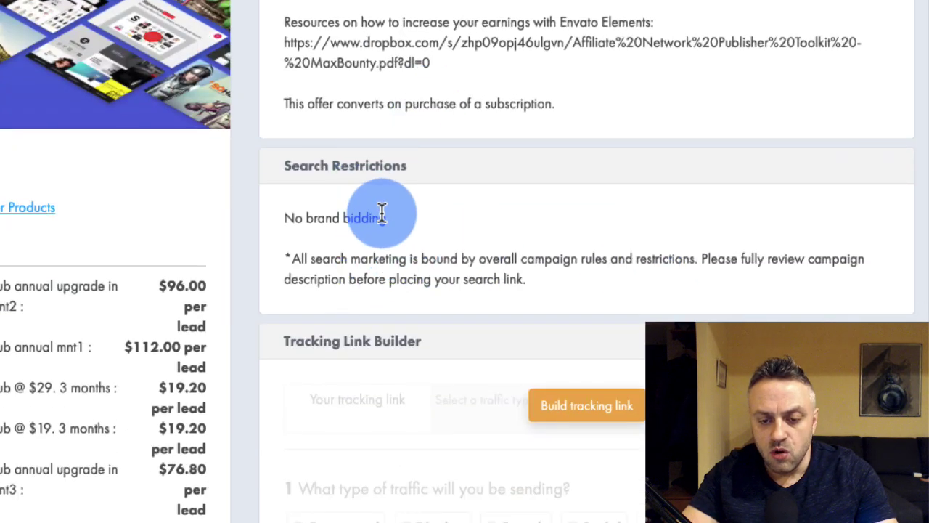
pyautogui.scroll(5, 222, 254)
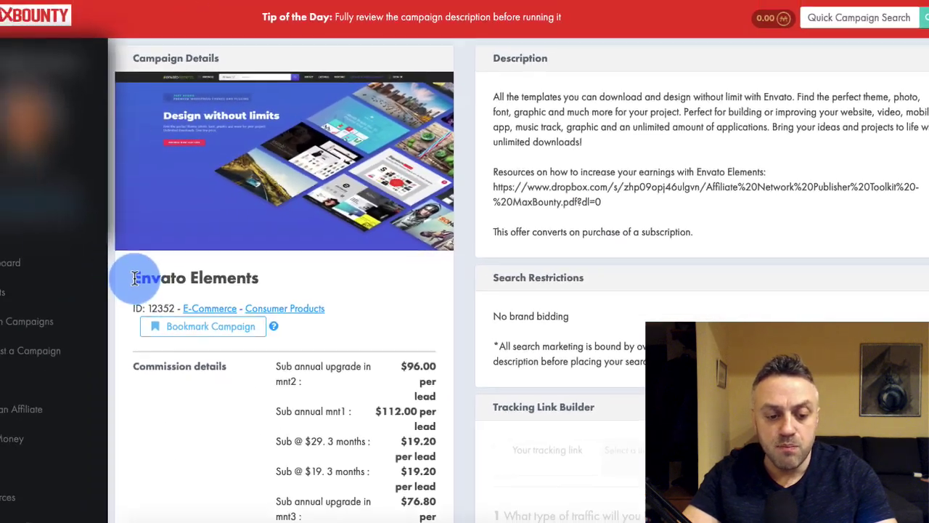
pyautogui.moveTo(124, 276); pyautogui.dragTo(206, 274)
pyautogui.click(206, 273)
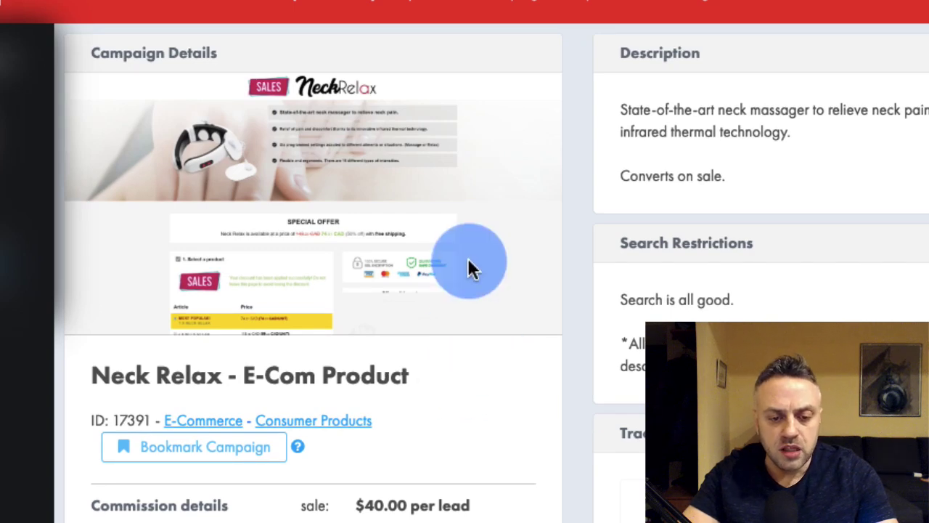
# Review the Neck Relax offer's commission, allowed traffic types, countries and search restrictions on MaxBounty
pyautogui.scroll(-7, 523, 240)
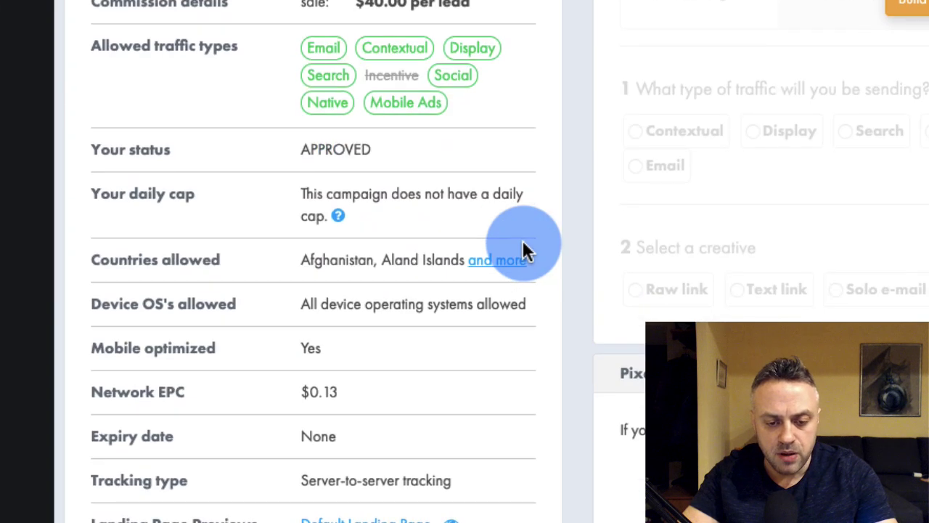
pyautogui.scroll(7, 523, 241)
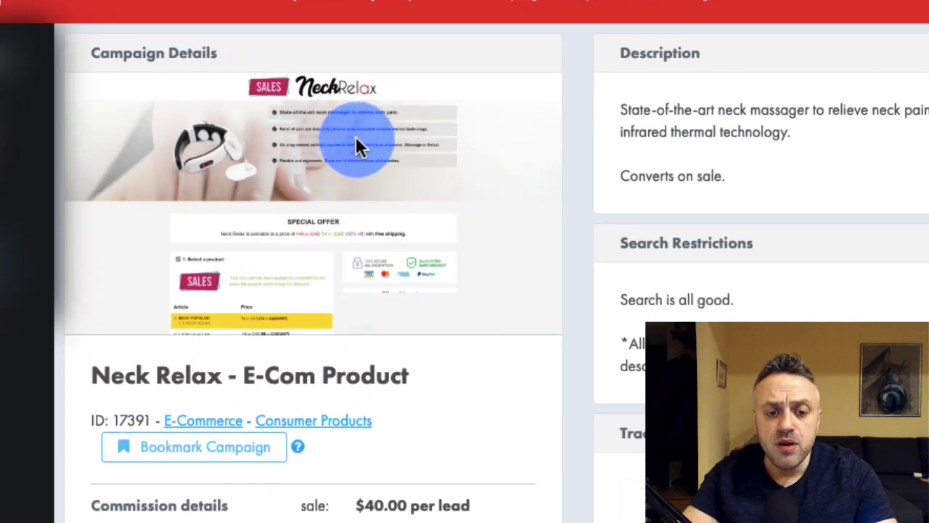
pyautogui.scroll(-7, 521, 300)
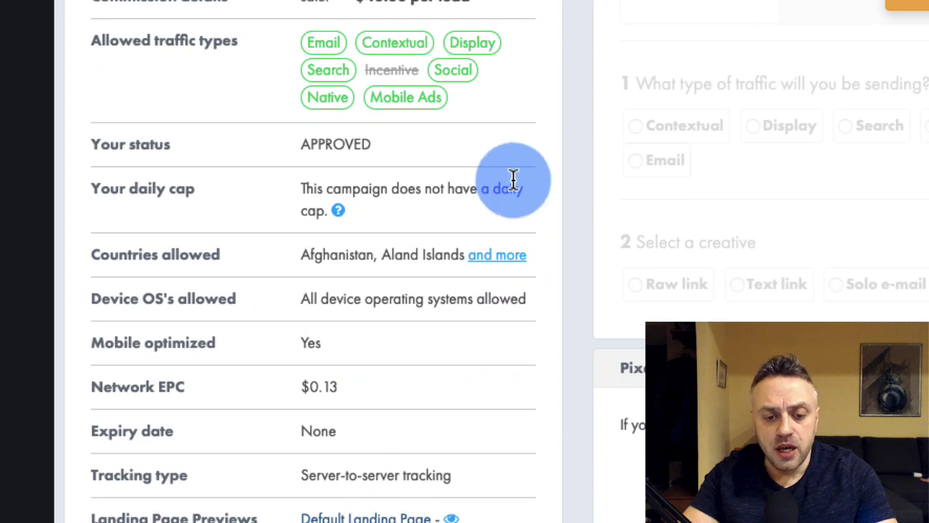
pyautogui.scroll(7, 696, 254)
# Open the Neck Relax default landing page and look through the advertorial down to its limited sale section
pyautogui.scroll(-1, 696, 256)
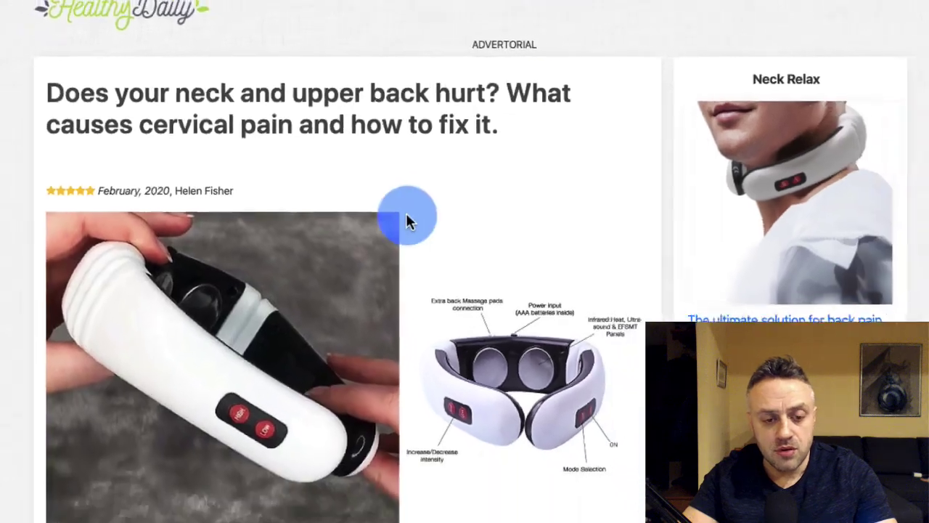
pyautogui.scroll(-20, 46, 269)
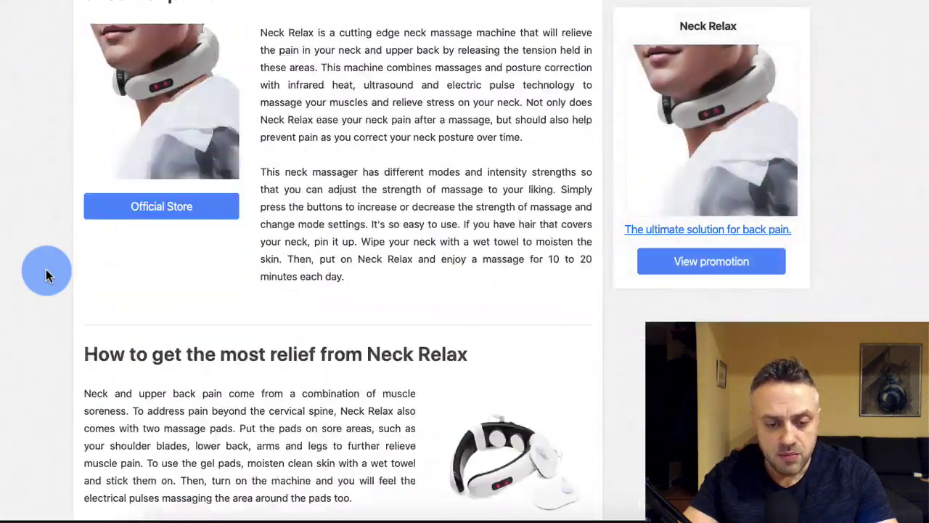
pyautogui.scroll(-15, 45, 269)
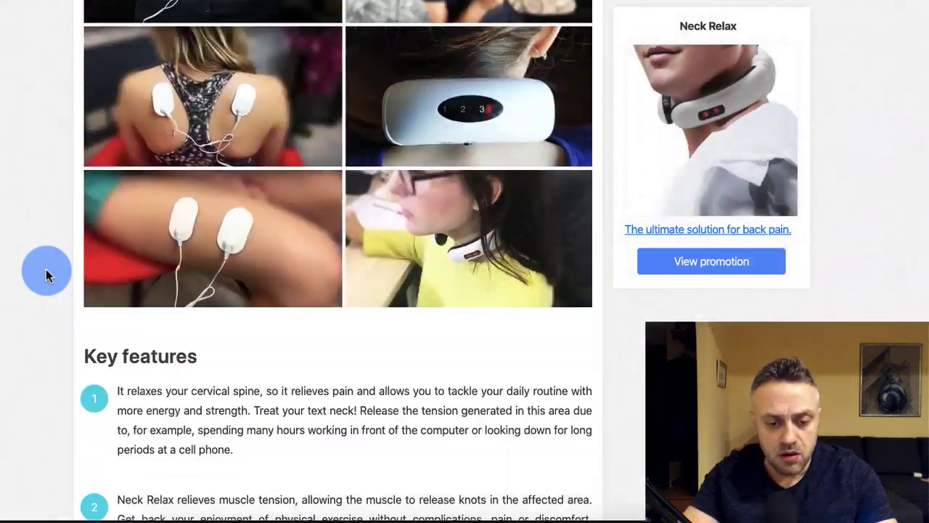
pyautogui.scroll(3, 46, 272)
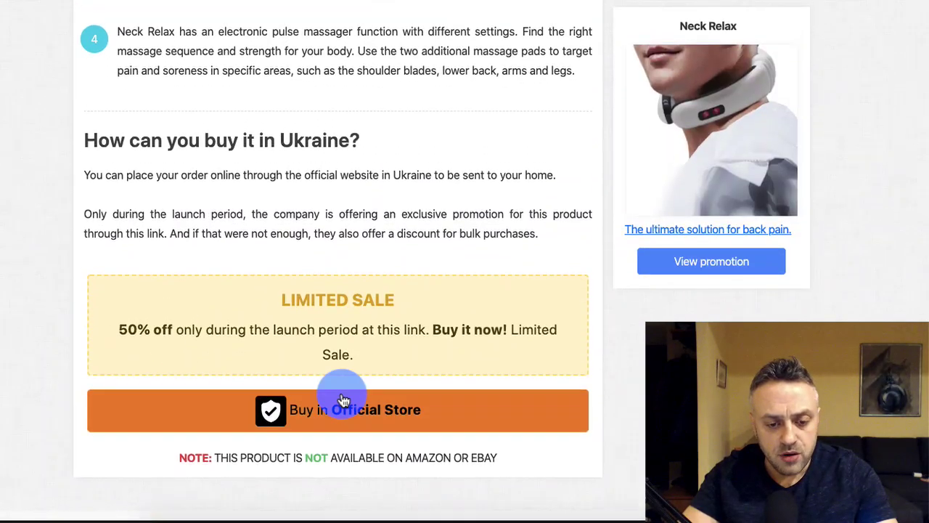
pyautogui.scroll(-2, 76, 376)
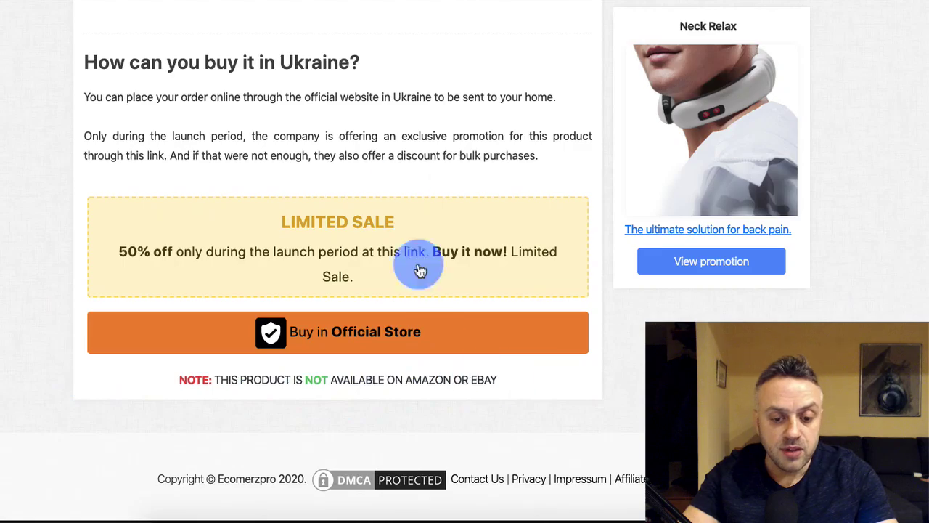
pyautogui.scroll(15, 404, 181)
pyautogui.scroll(10, 404, 181)
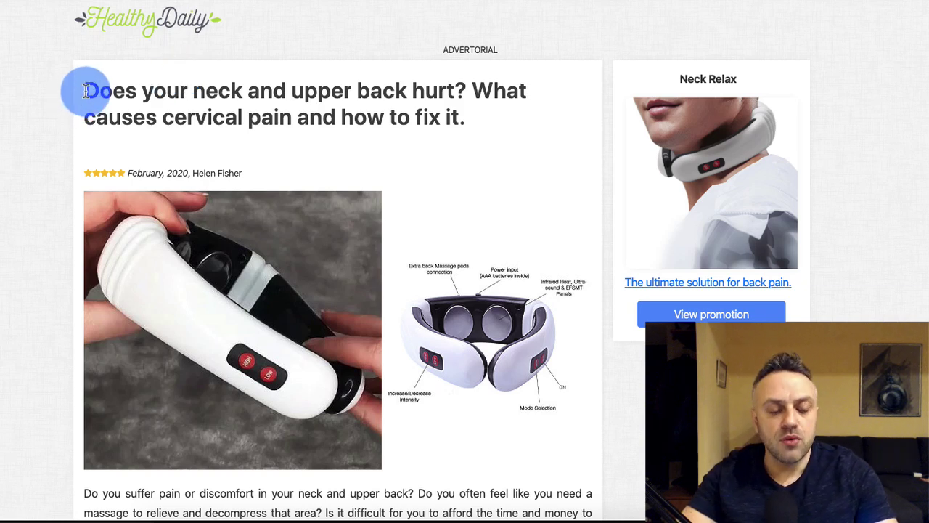
# Examine the advertorial's headline about neck and upper back pain and its section on postures that cause discomfort
pyautogui.moveTo(83, 91); pyautogui.dragTo(468, 122)
pyautogui.click(481, 118)
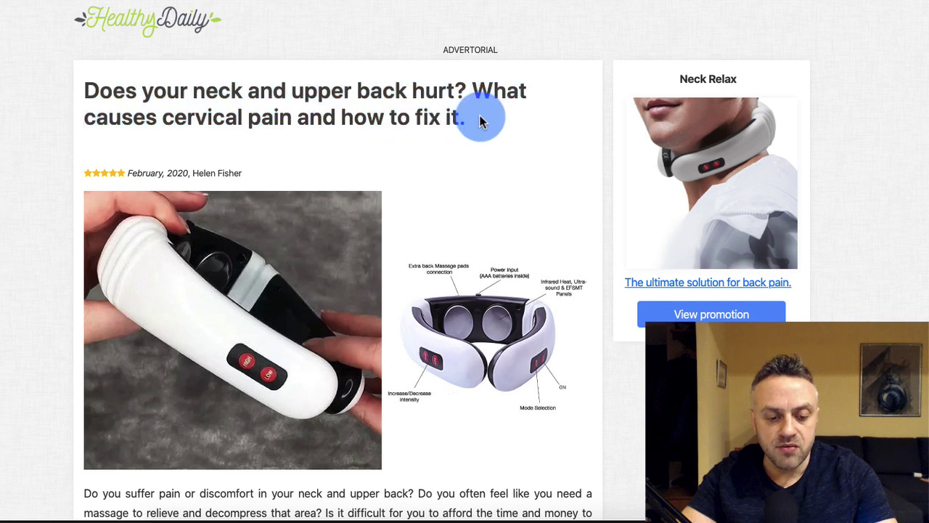
pyautogui.doubleClick(217, 90)
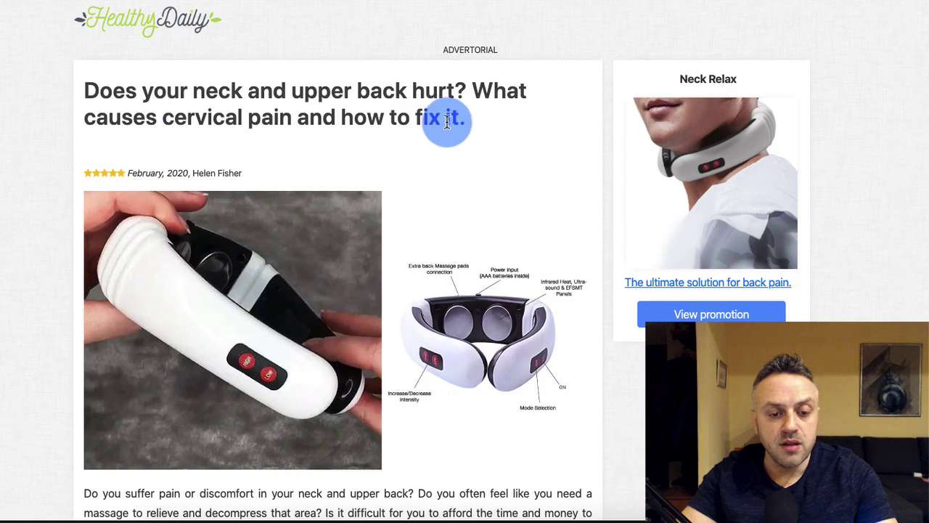
pyautogui.scroll(-1, 291, 151)
pyautogui.scroll(-10, 286, 147)
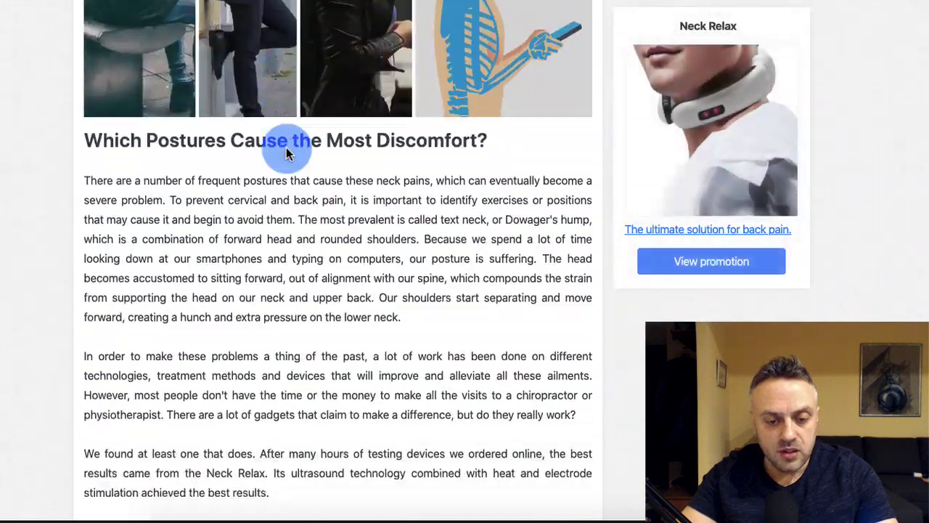
pyautogui.scroll(3, 286, 148)
pyautogui.scroll(-6, 286, 148)
pyautogui.scroll(5, 286, 153)
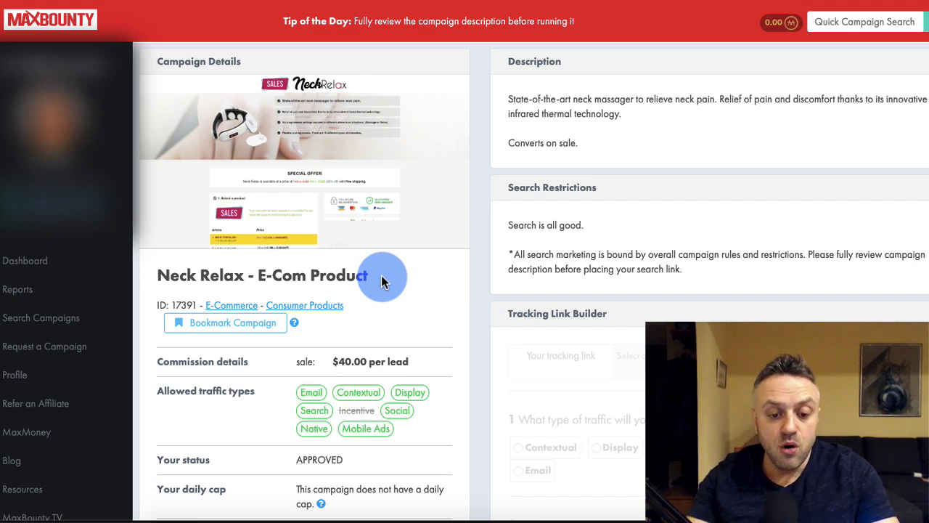
# Return to the Neck Relax campaign page on MaxBounty and highlight the commission per lead
pyautogui.moveTo(338, 359); pyautogui.dragTo(391, 346)
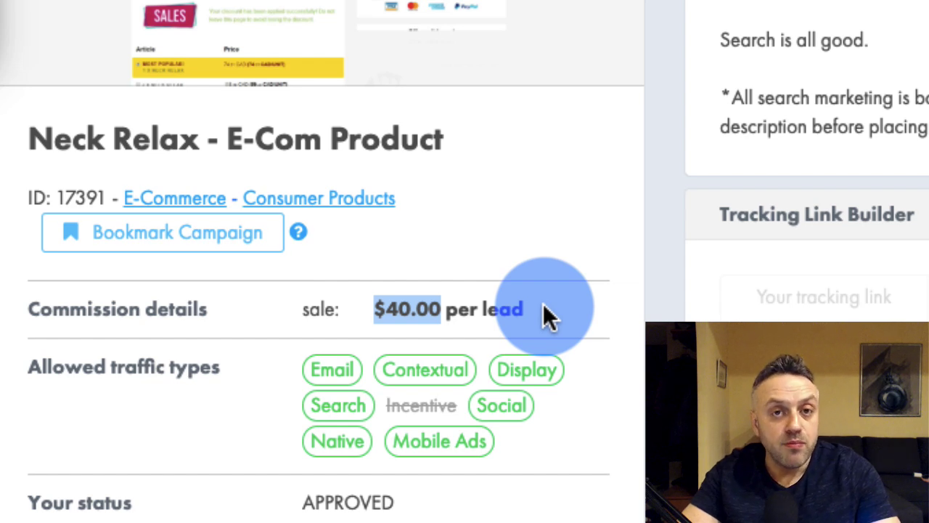
pyautogui.click(529, 305)
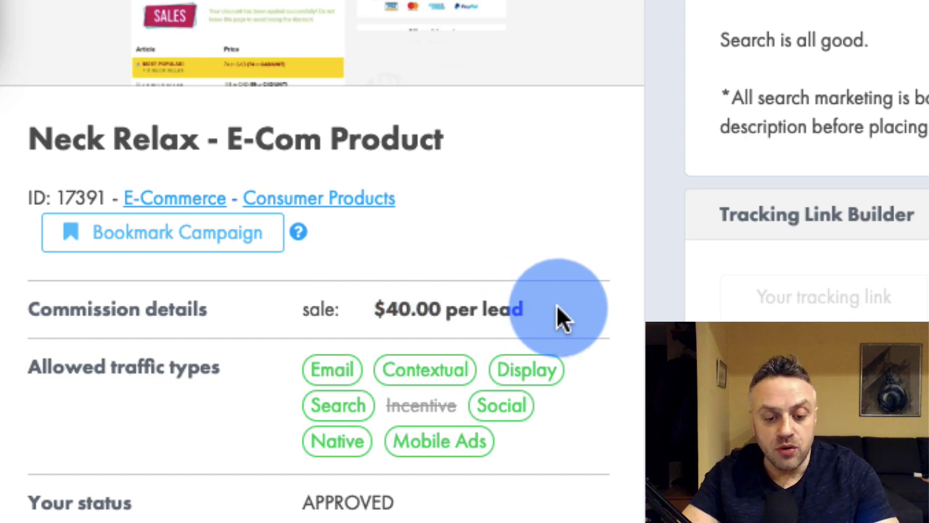
pyautogui.moveTo(557, 307); pyautogui.dragTo(375, 305)
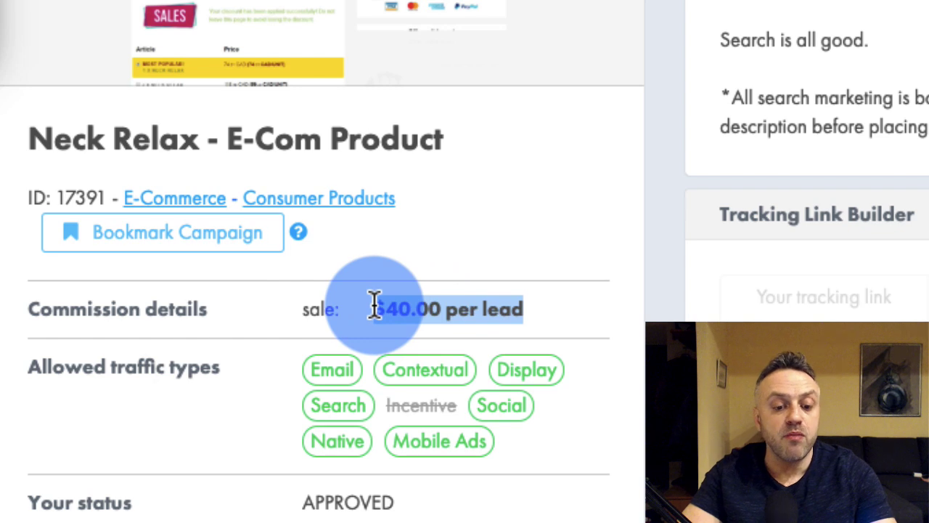
pyautogui.click(375, 305)
pyautogui.click(640, 156)
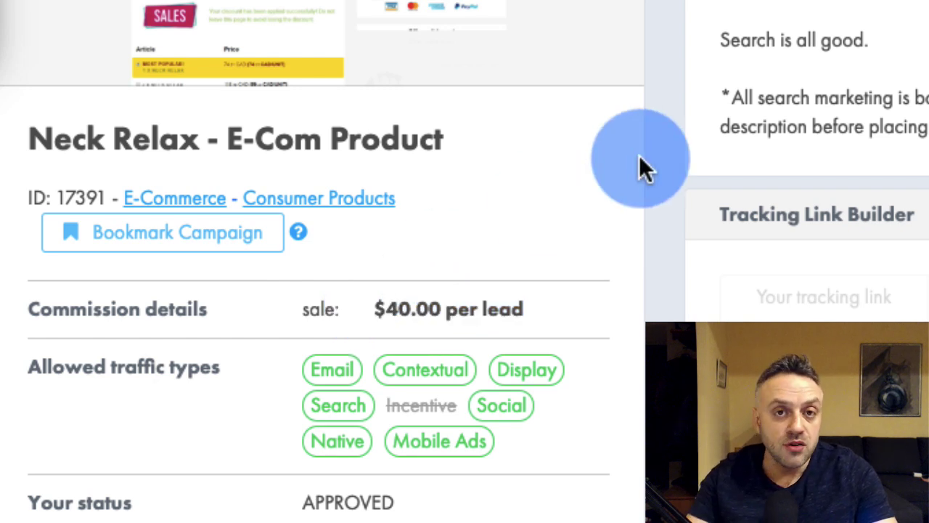
pyautogui.moveTo(549, 317)
pyautogui.mouseDown()
pyautogui.moveTo(376, 308)
pyautogui.moveTo(543, 303)
pyautogui.mouseUp()
pyautogui.click(544, 303)
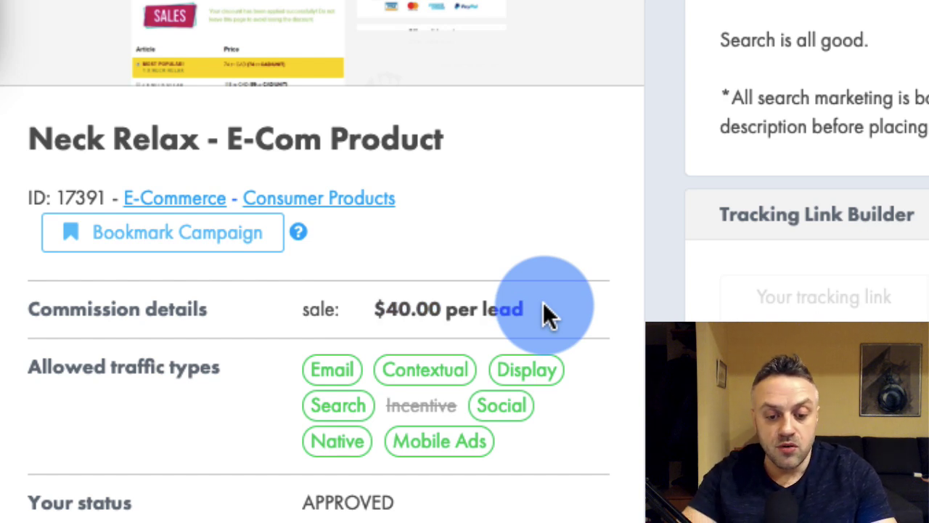
pyautogui.moveTo(544, 302); pyautogui.dragTo(366, 305)
pyautogui.click(366, 305)
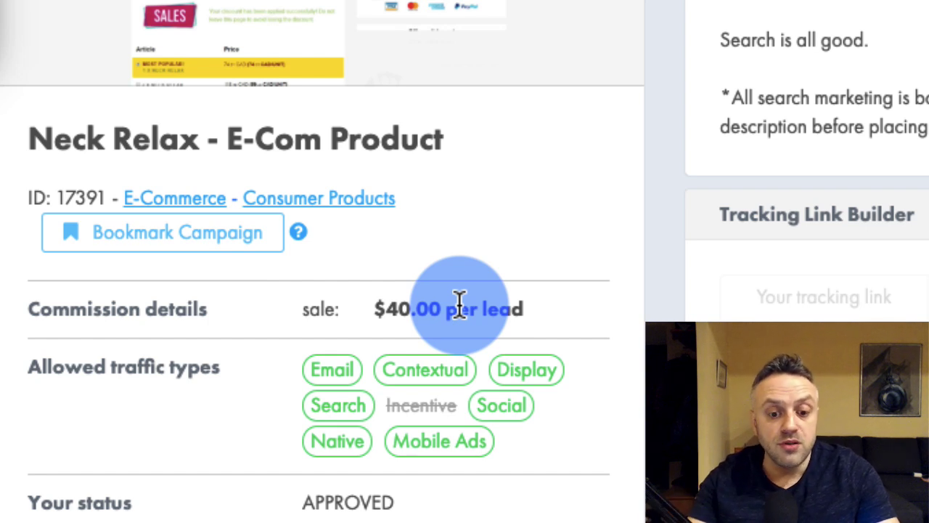
pyautogui.moveTo(459, 301); pyautogui.dragTo(532, 305)
pyautogui.click(532, 306)
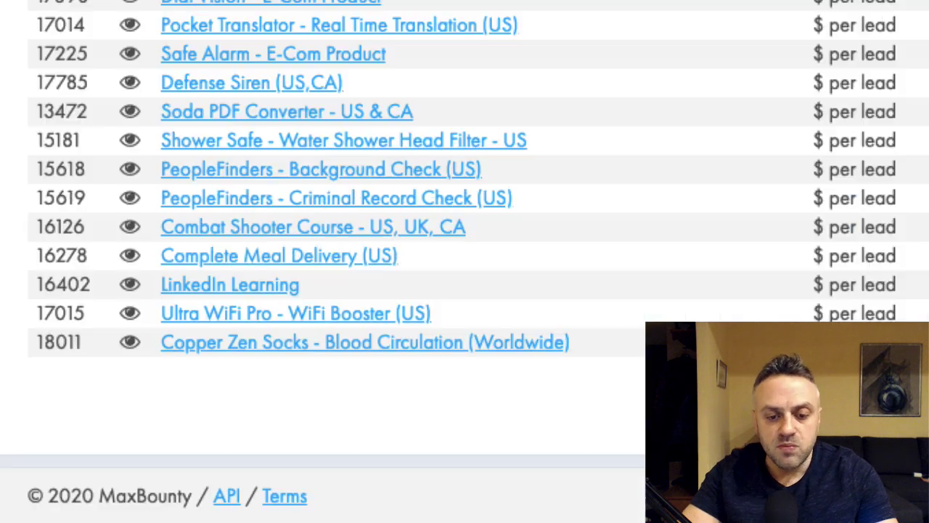
# Search the approved, mobile-optimized $ per lead campaigns in the E-Commerce category and look through the list of offers
pyautogui.scroll(10, 571, 35)
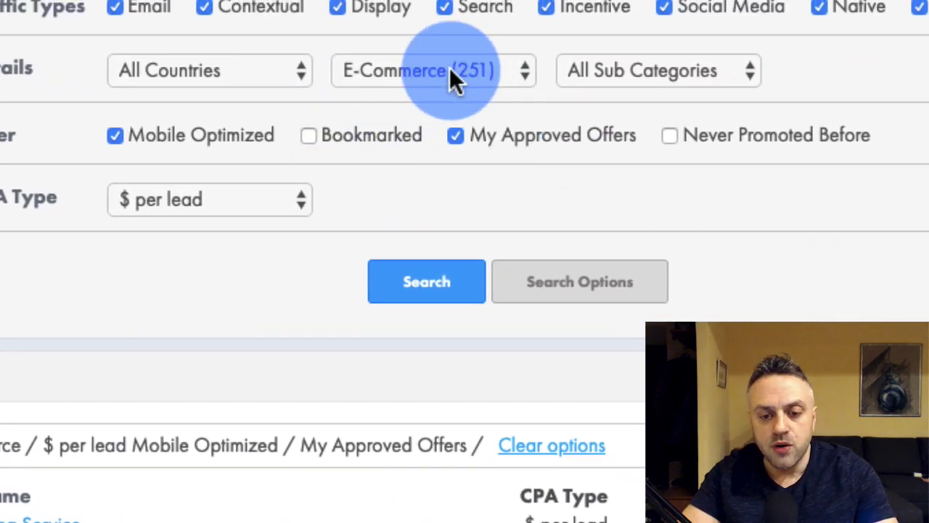
pyautogui.click(451, 71)
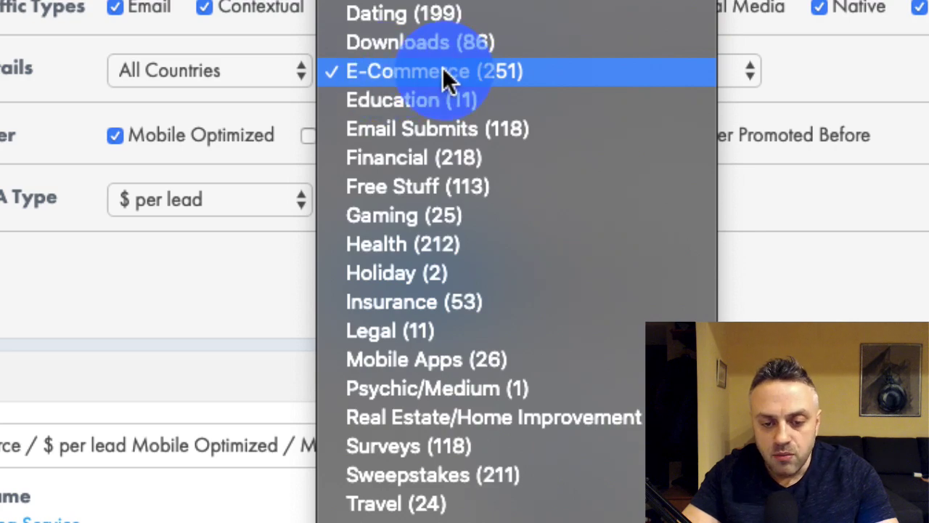
pyautogui.click(443, 70)
pyautogui.click(434, 285)
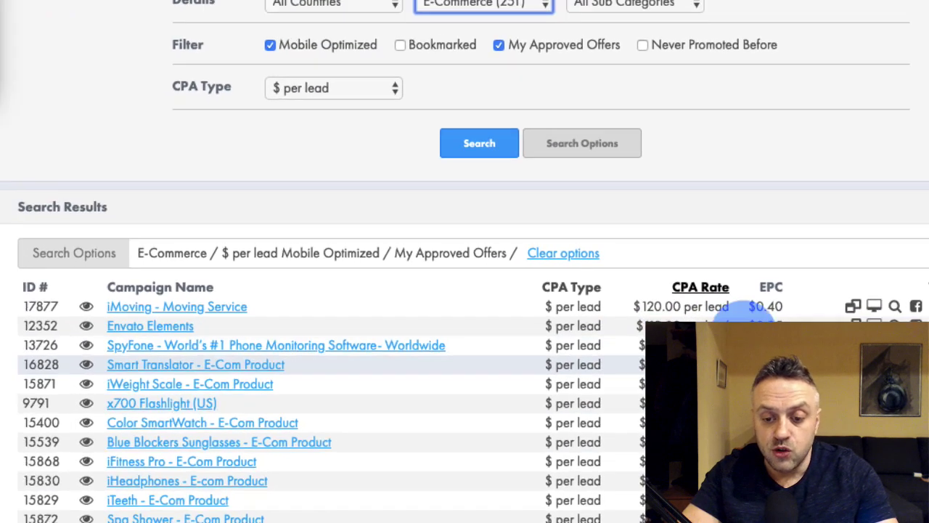
pyautogui.scroll(-15, 642, 267)
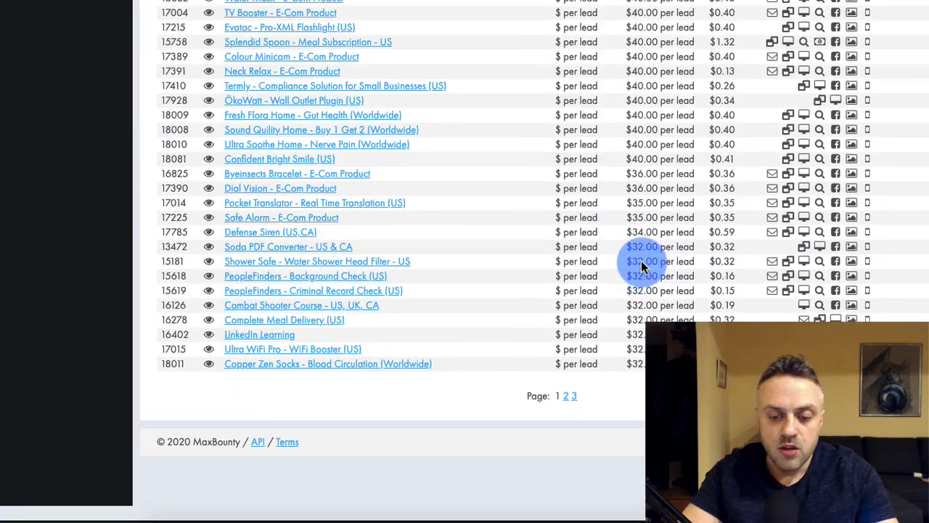
pyautogui.scroll(20, 642, 265)
pyautogui.scroll(-1, 642, 262)
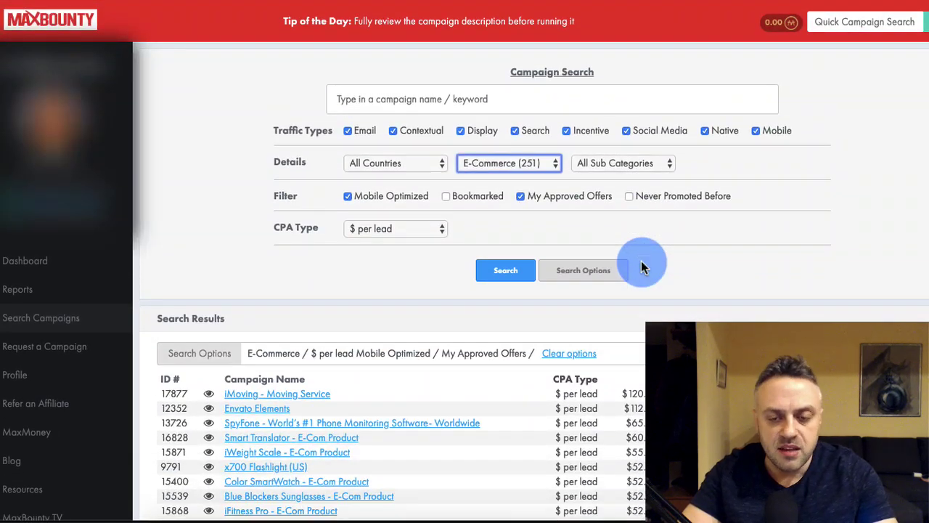
pyautogui.click(506, 273)
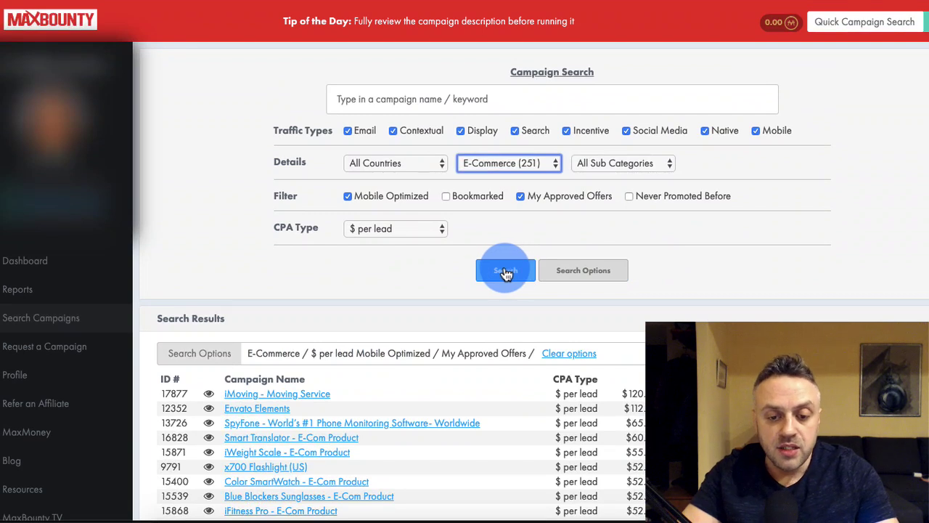
pyautogui.scroll(-1, 400, 254)
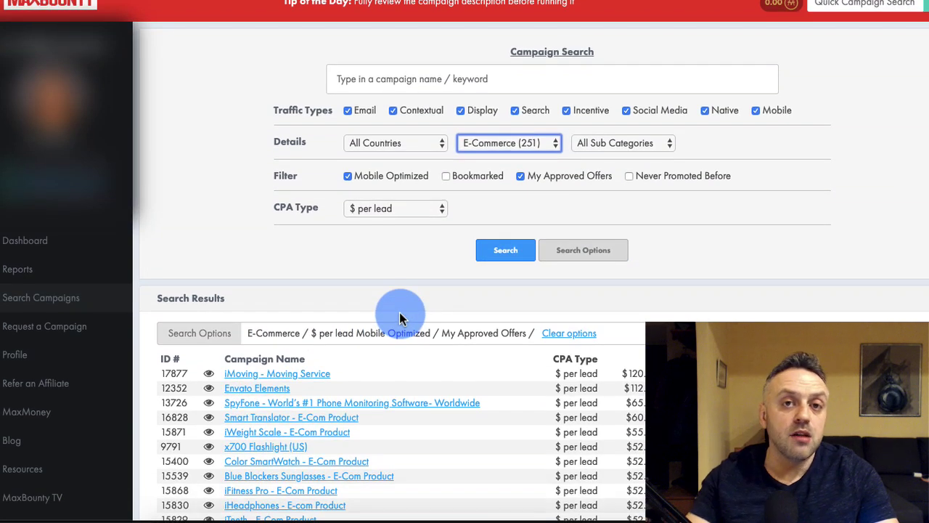